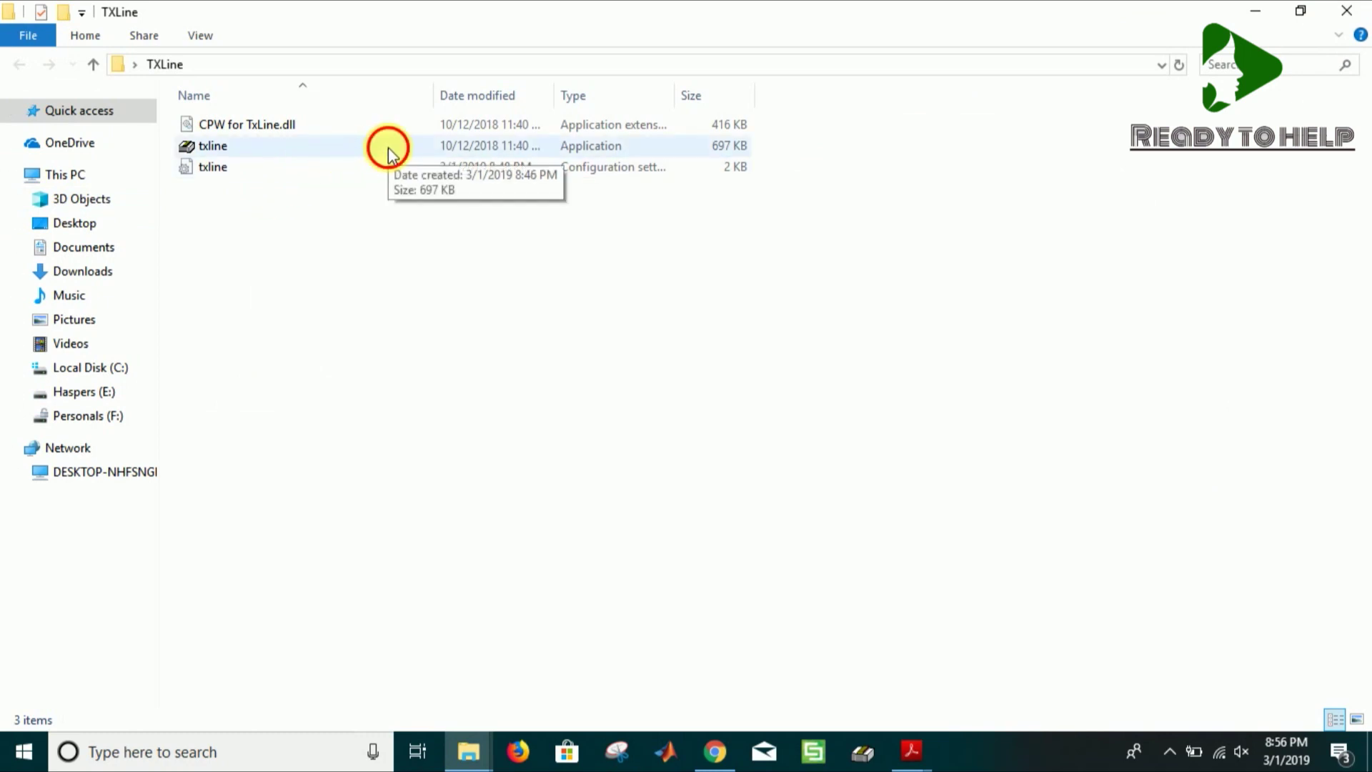
Open TXLINE 2003 by running the txline application in the TXLine folder
double_click(388, 148)
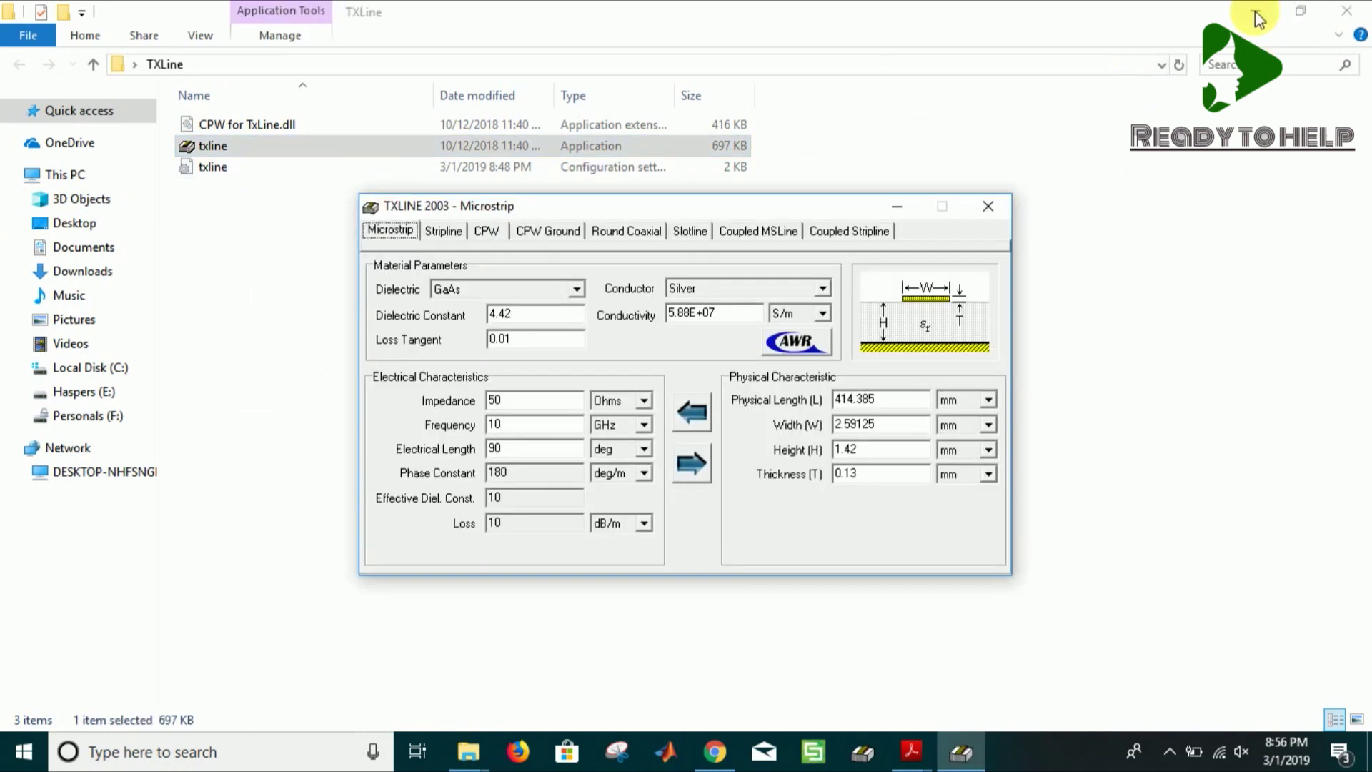
In TXLine, set dielectric constant 3.38, loss tangent 0.027 and Copper conductor
click(1256, 11)
click(561, 328)
key(BackSpace)
key(BackSpace)
text(3.38)
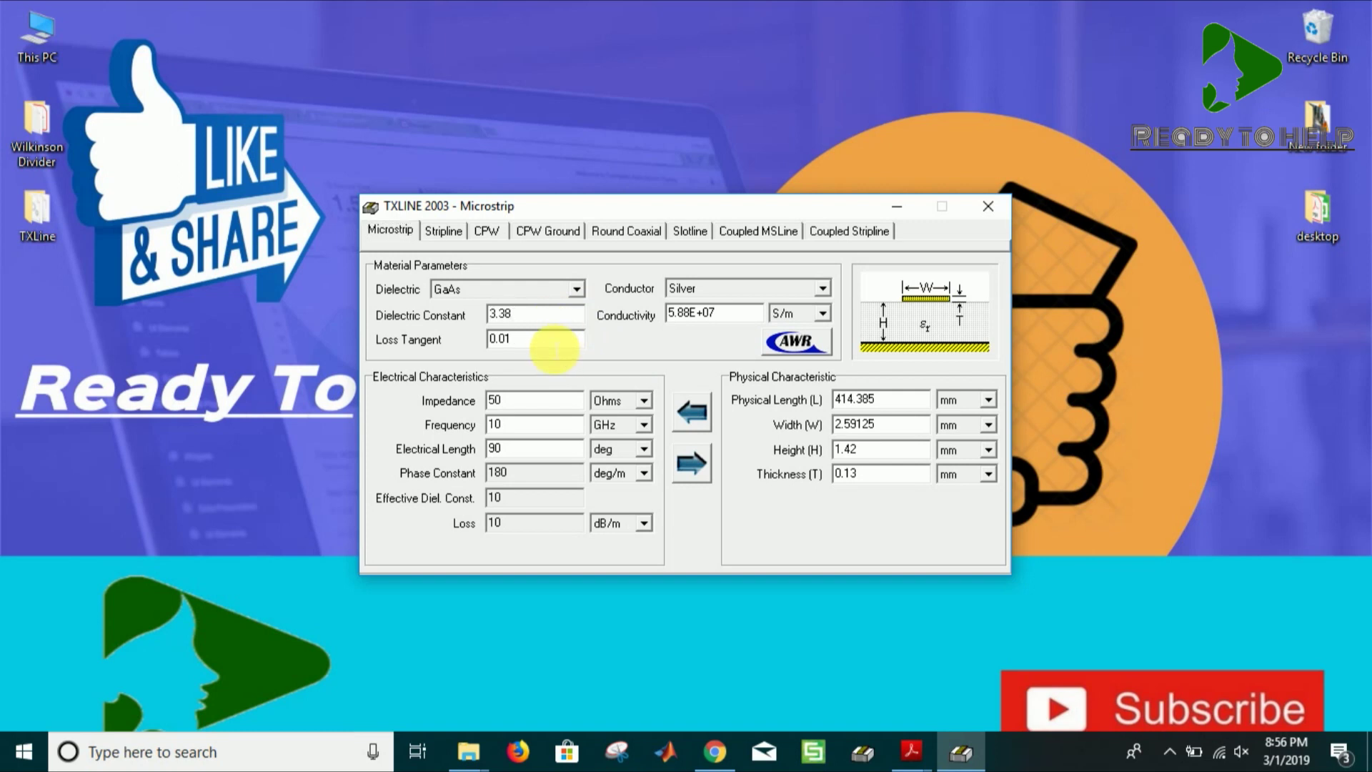
text(0.027)
click(822, 288)
click(772, 321)
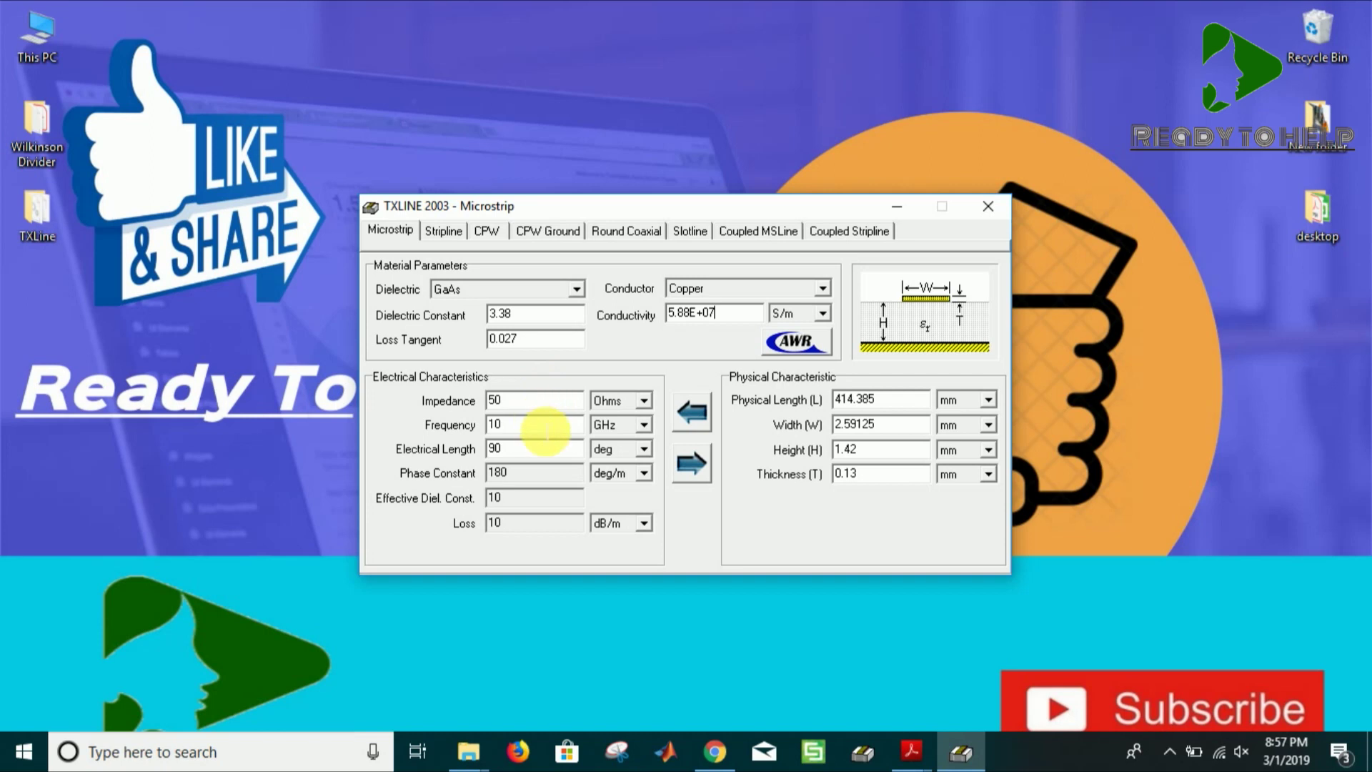
Set the frequency to 10.5 GHz and the substrate height to 0.81 mm
click(545, 431)
text(.5)
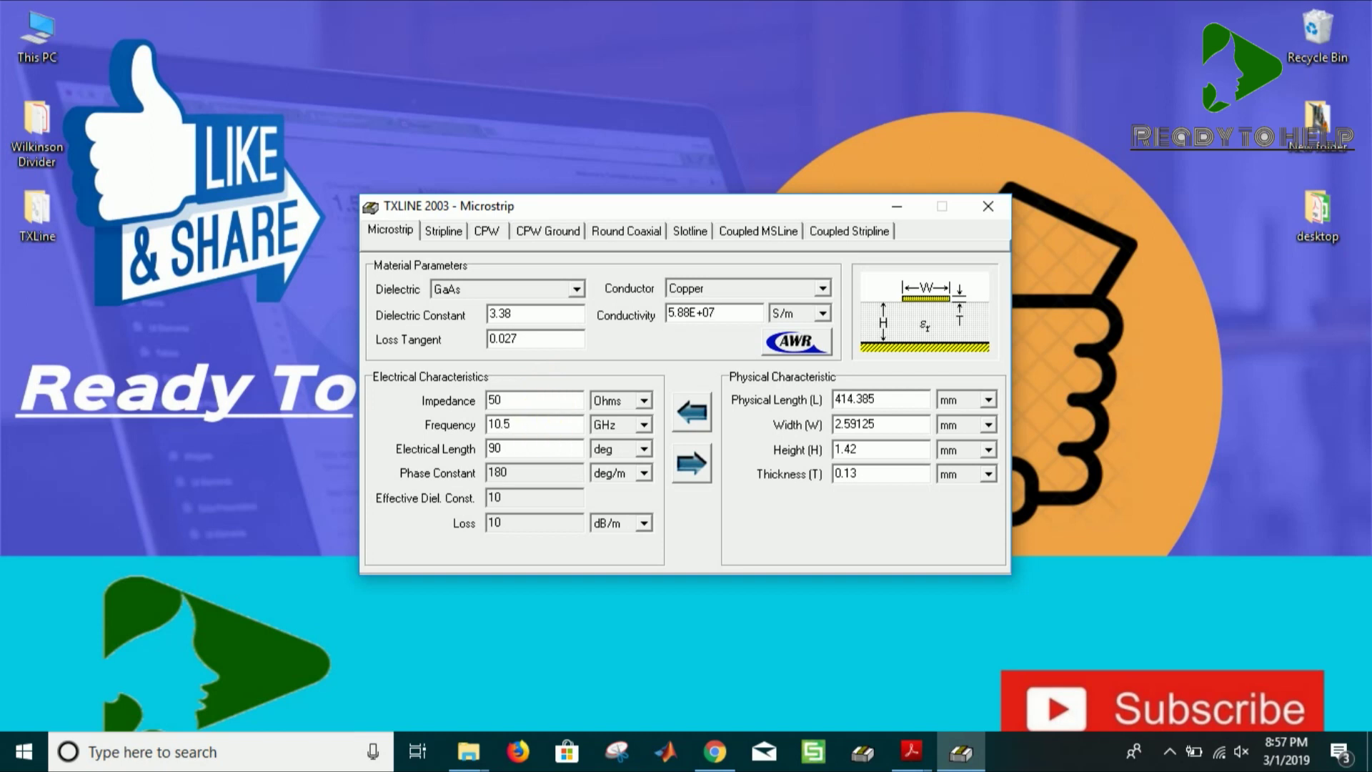
click(643, 427)
click(643, 427)
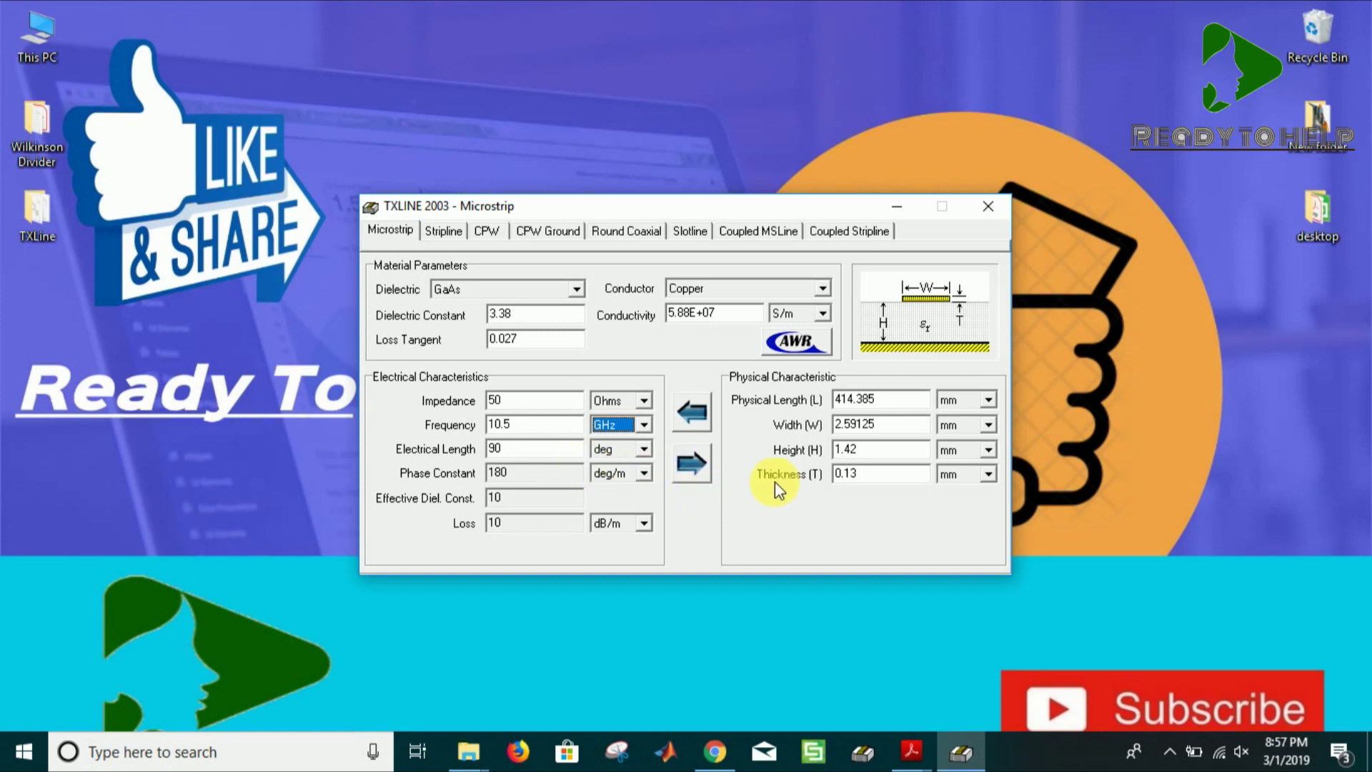
click(877, 456)
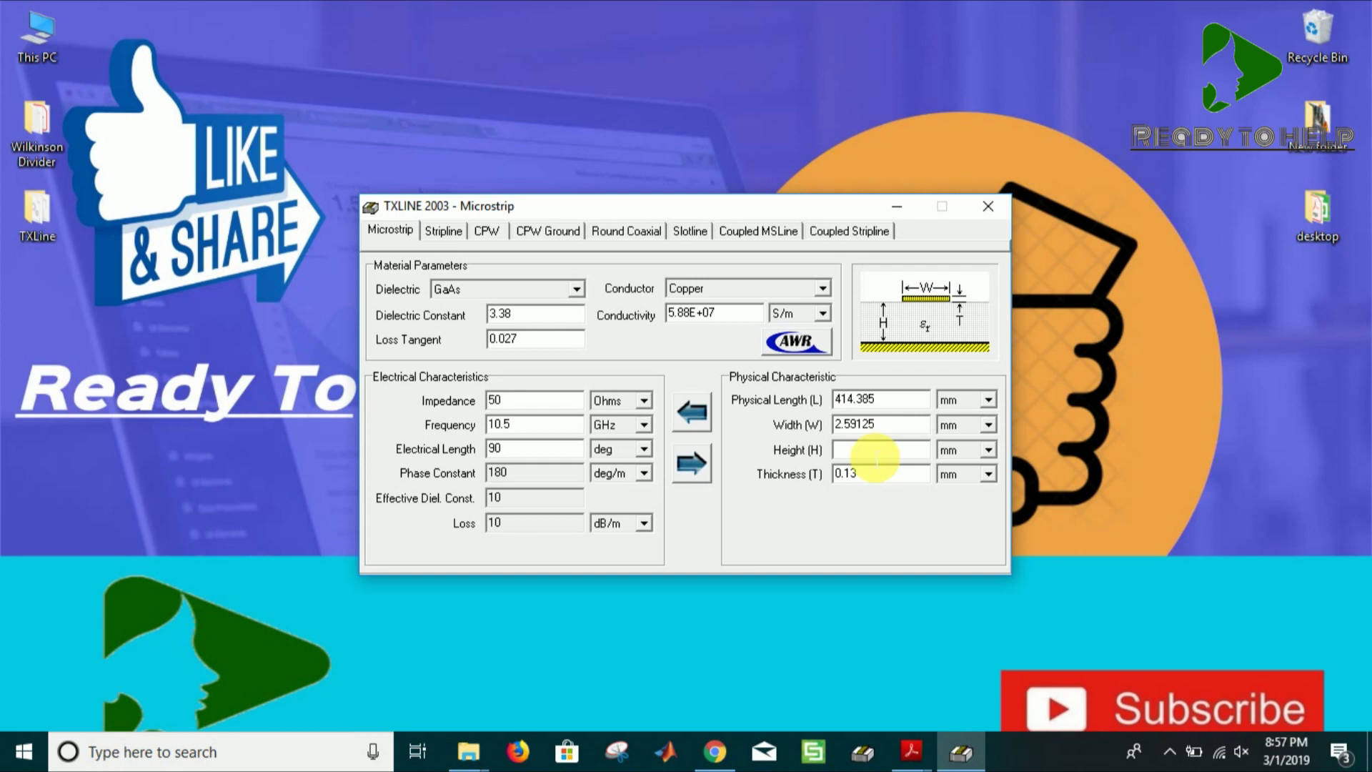
text(0.)
click(972, 450)
click(973, 472)
Set conductor thickness to 0.035 mm and synthesize the 1.86254 mm by 4.31263 mm line
double_click(910, 485)
text(35)
click(989, 474)
click(958, 509)
click(990, 474)
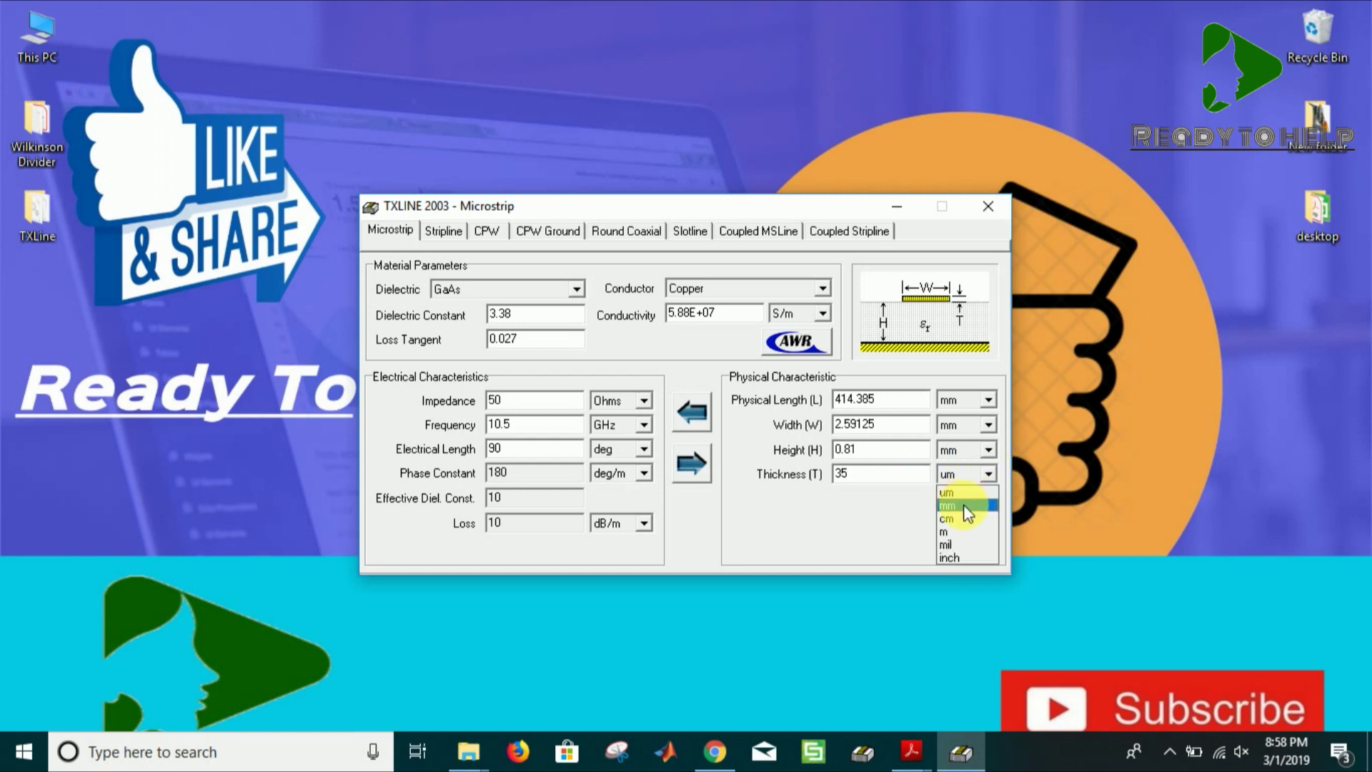
click(961, 497)
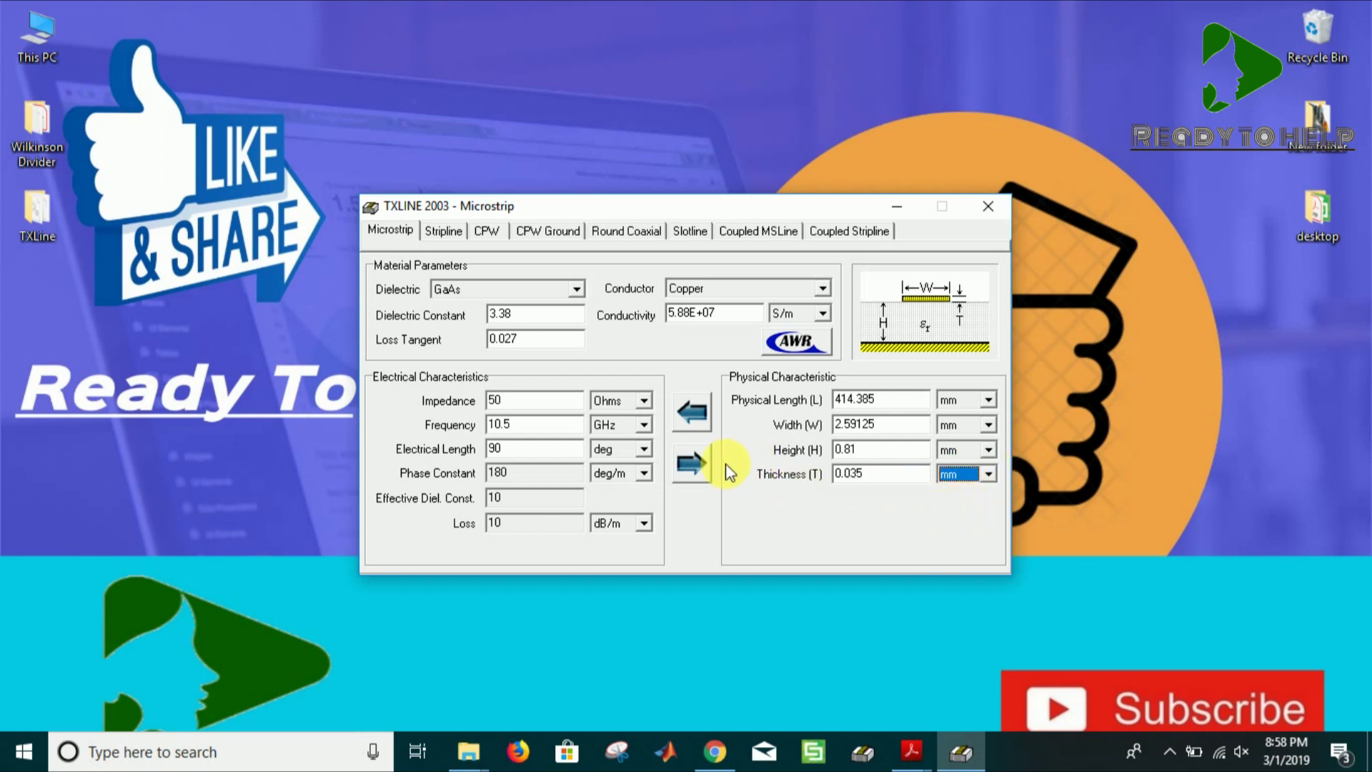
click(692, 464)
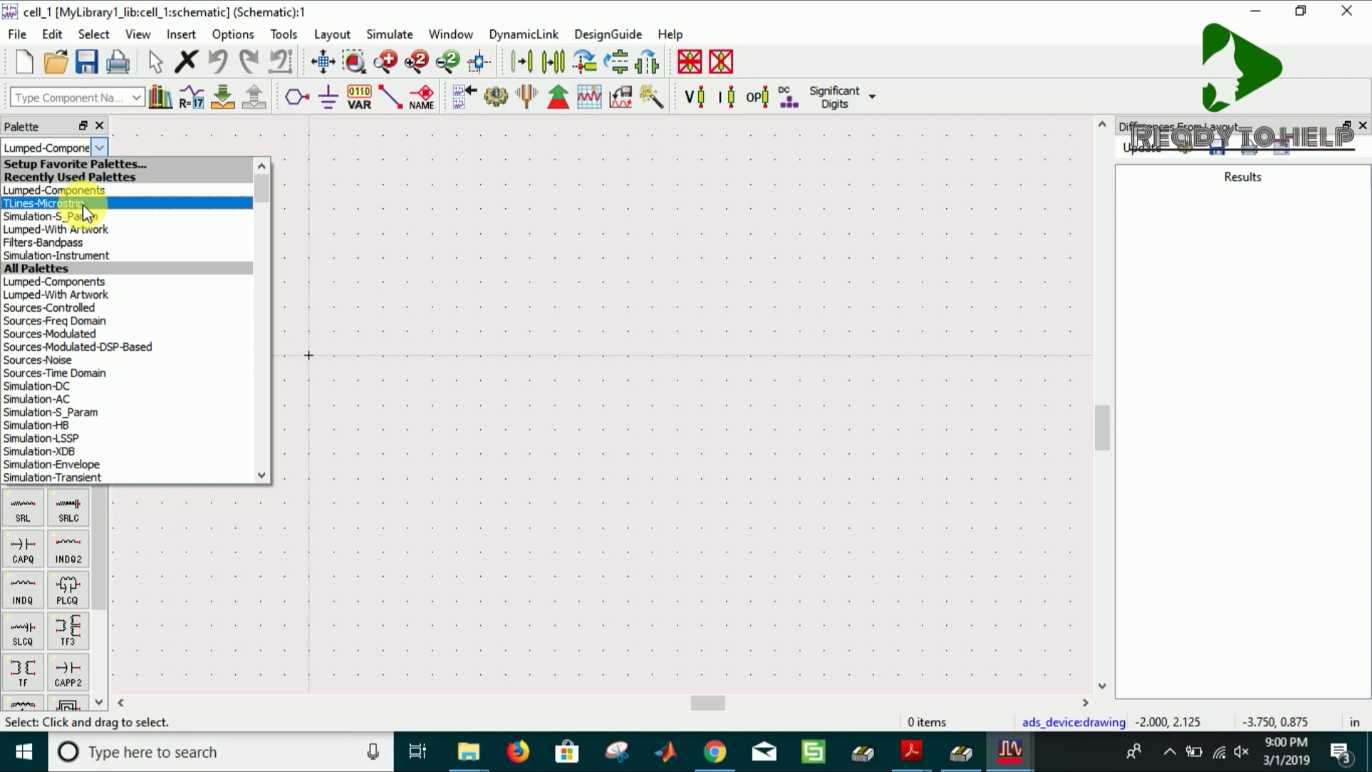
click(78, 200)
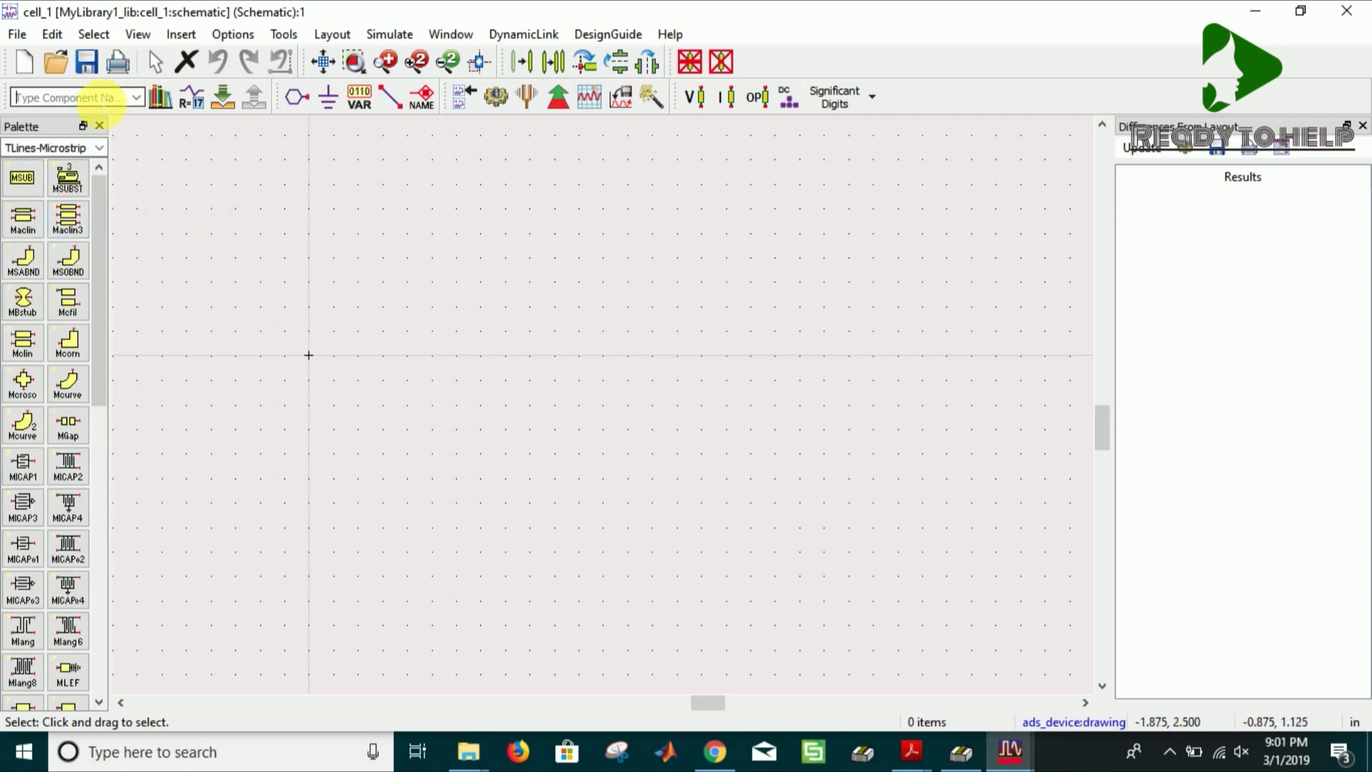
Place an MSUB substrate on the ADS schematic
text(MSUB)
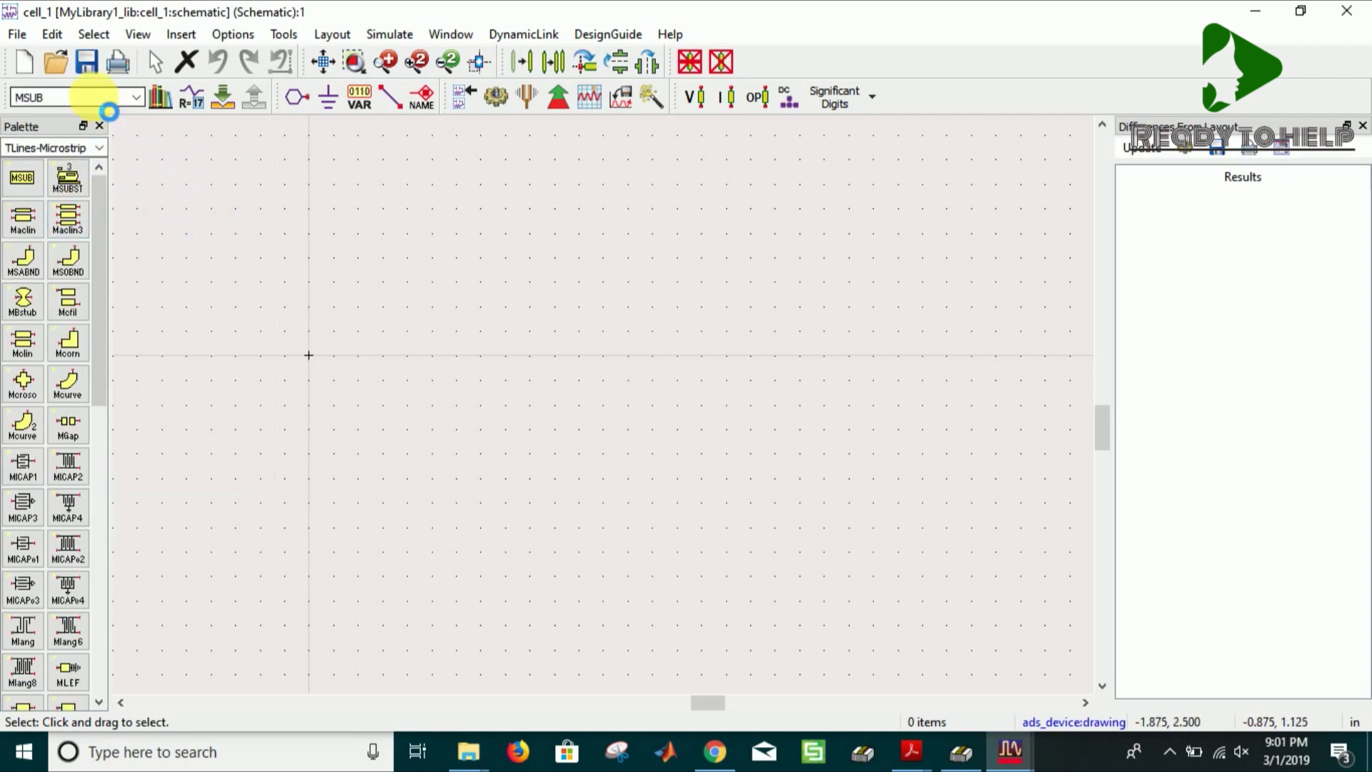
key(Return)
click(224, 242)
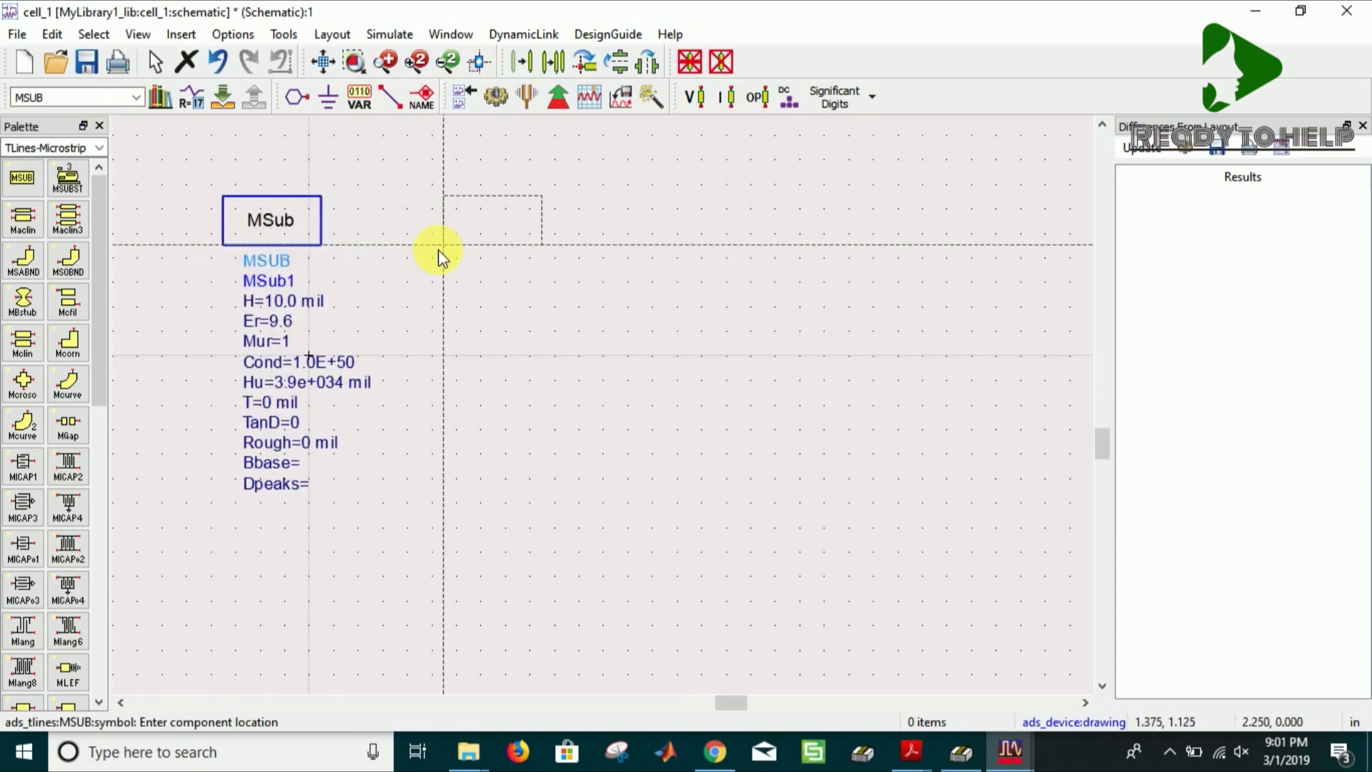
key(Escape)
Set MSub to H 0.81 mm, Er 3.38, T 35 um, TanD 0.0027 and Rough 3.4
click(278, 228)
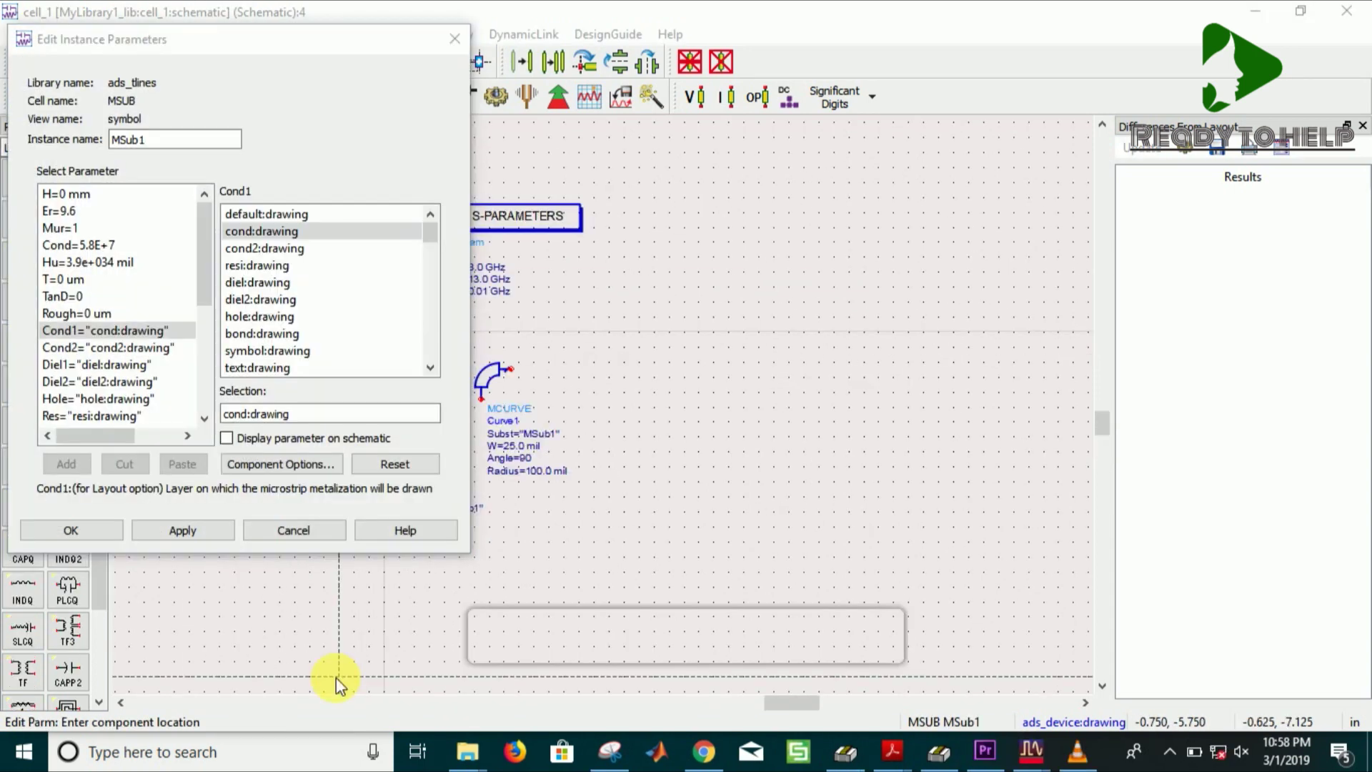
click(48, 195)
click(245, 260)
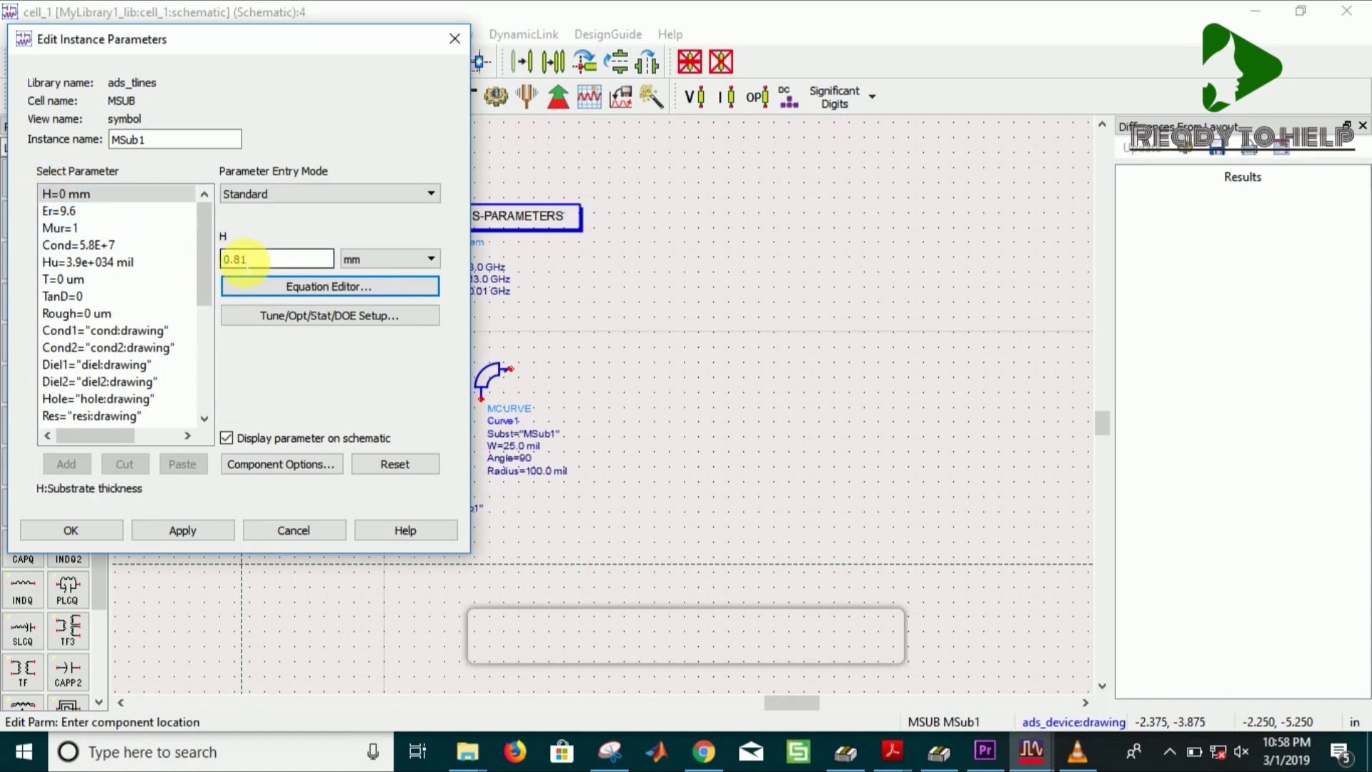
key(Return)
text(3.3)
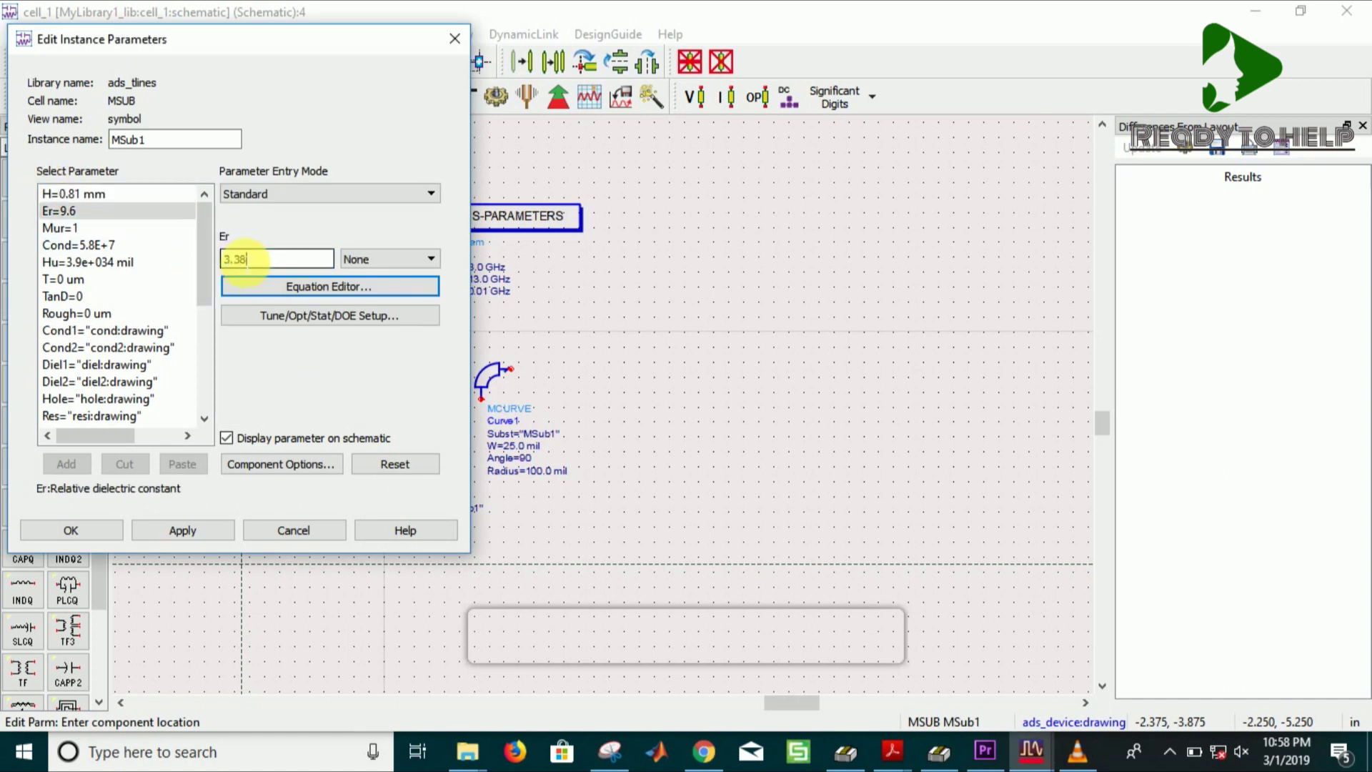
text(8)
key(Return)
key(Return)
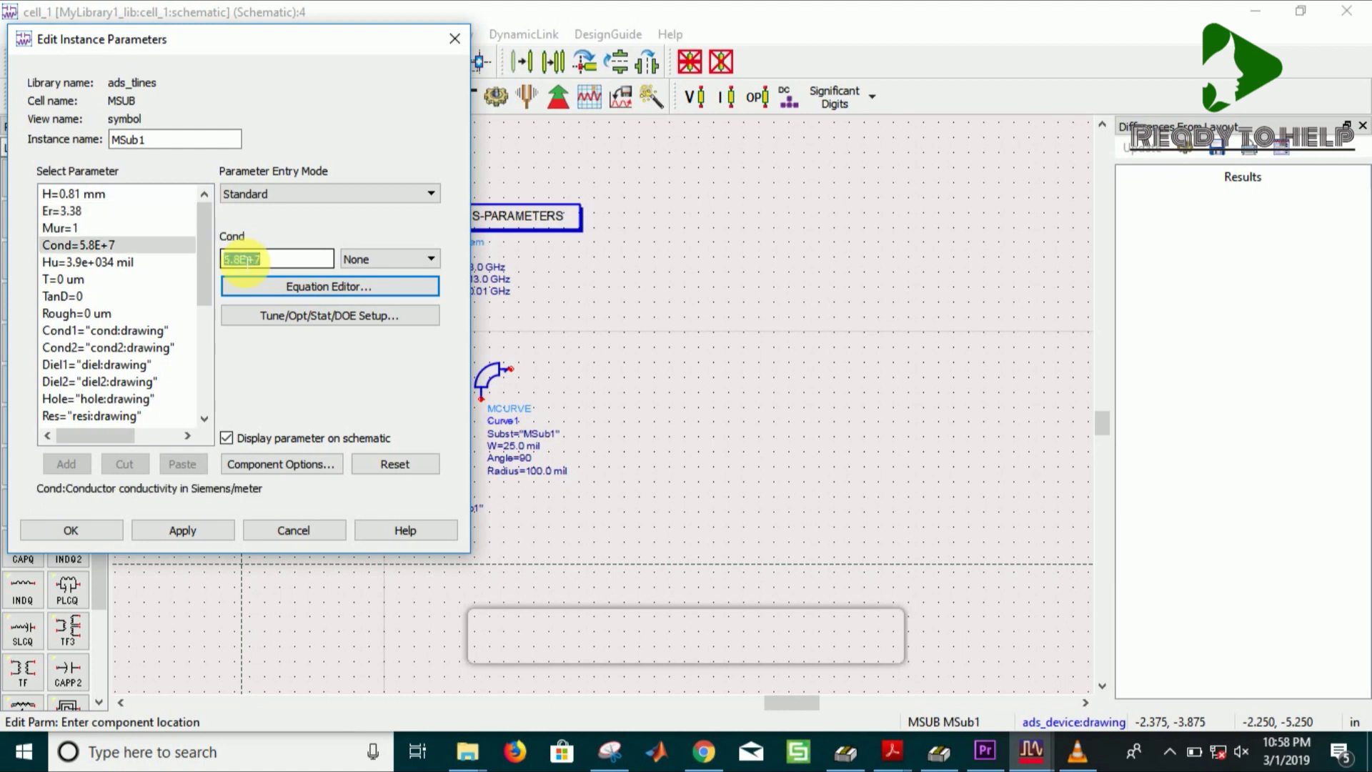
key(Return)
key(Return)
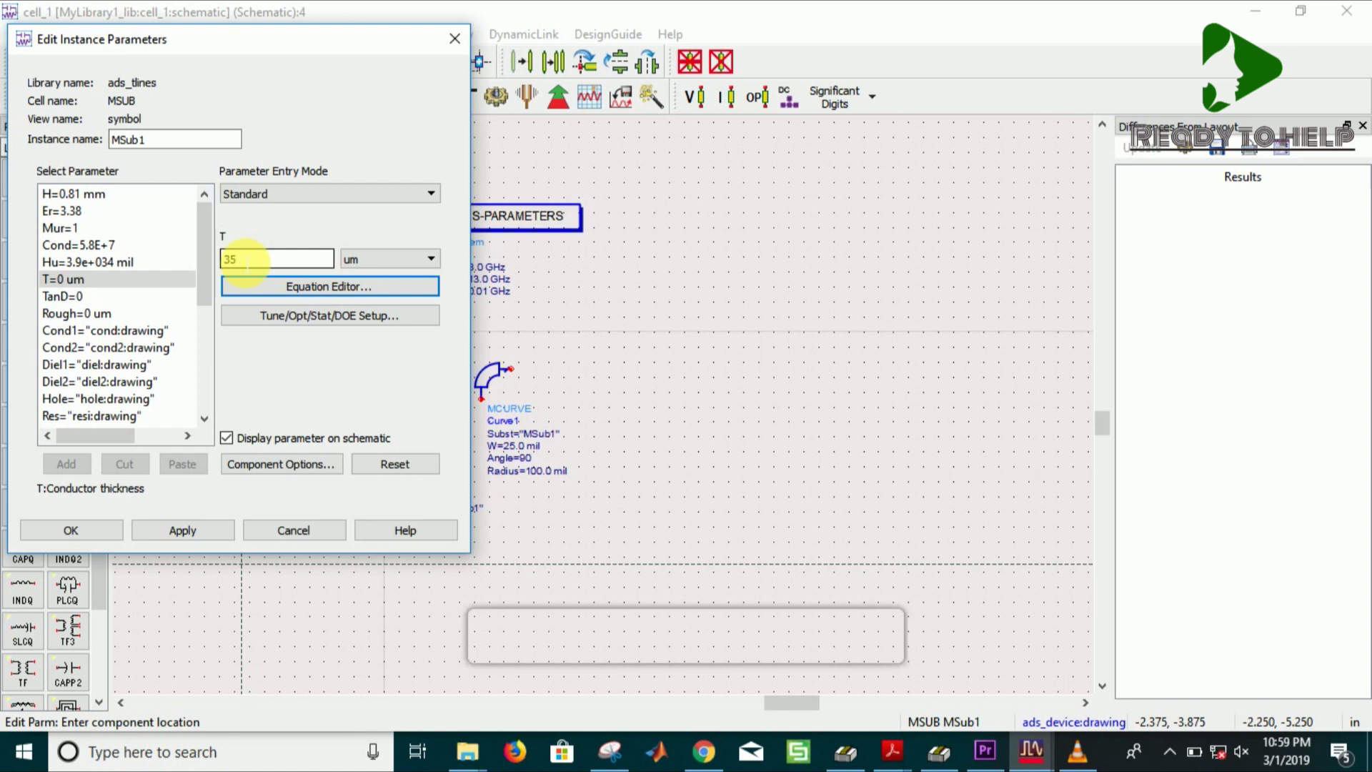
text(35)
key(Return)
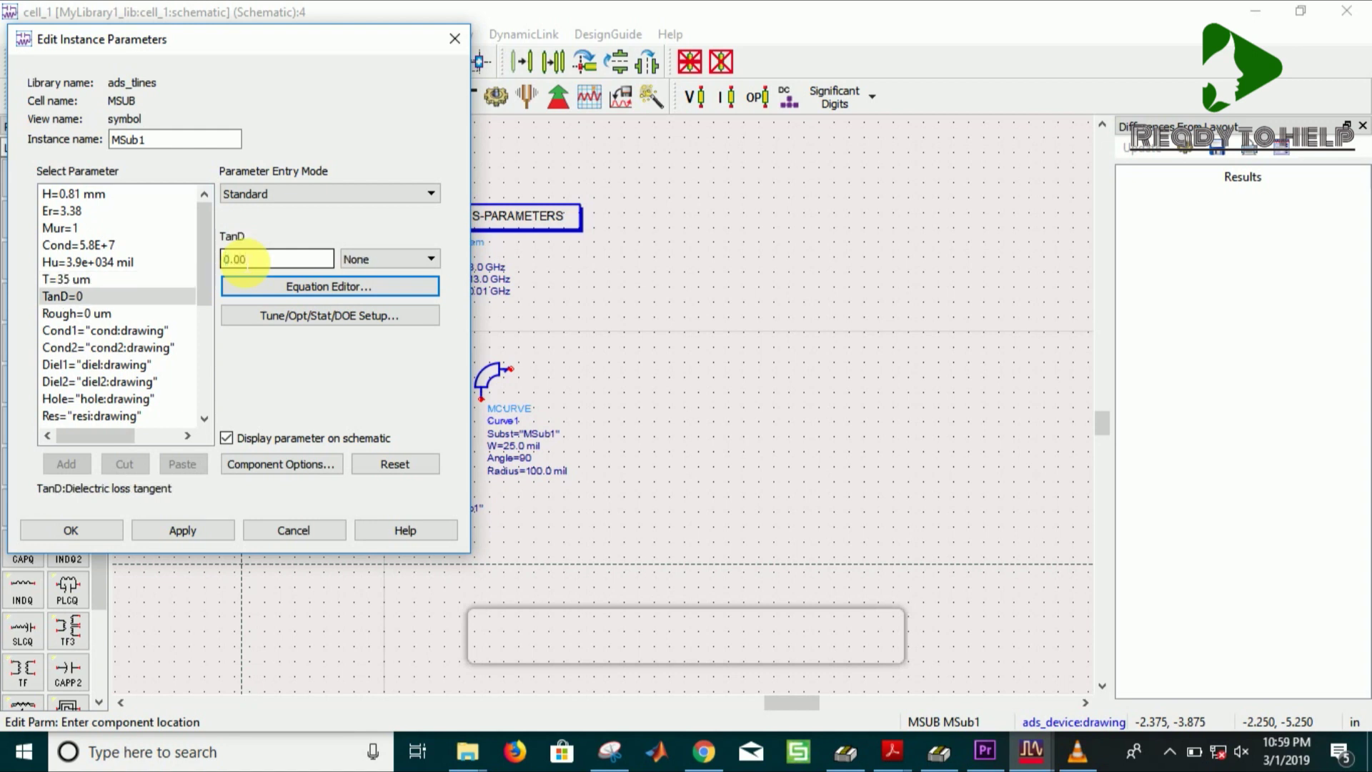
key(Return)
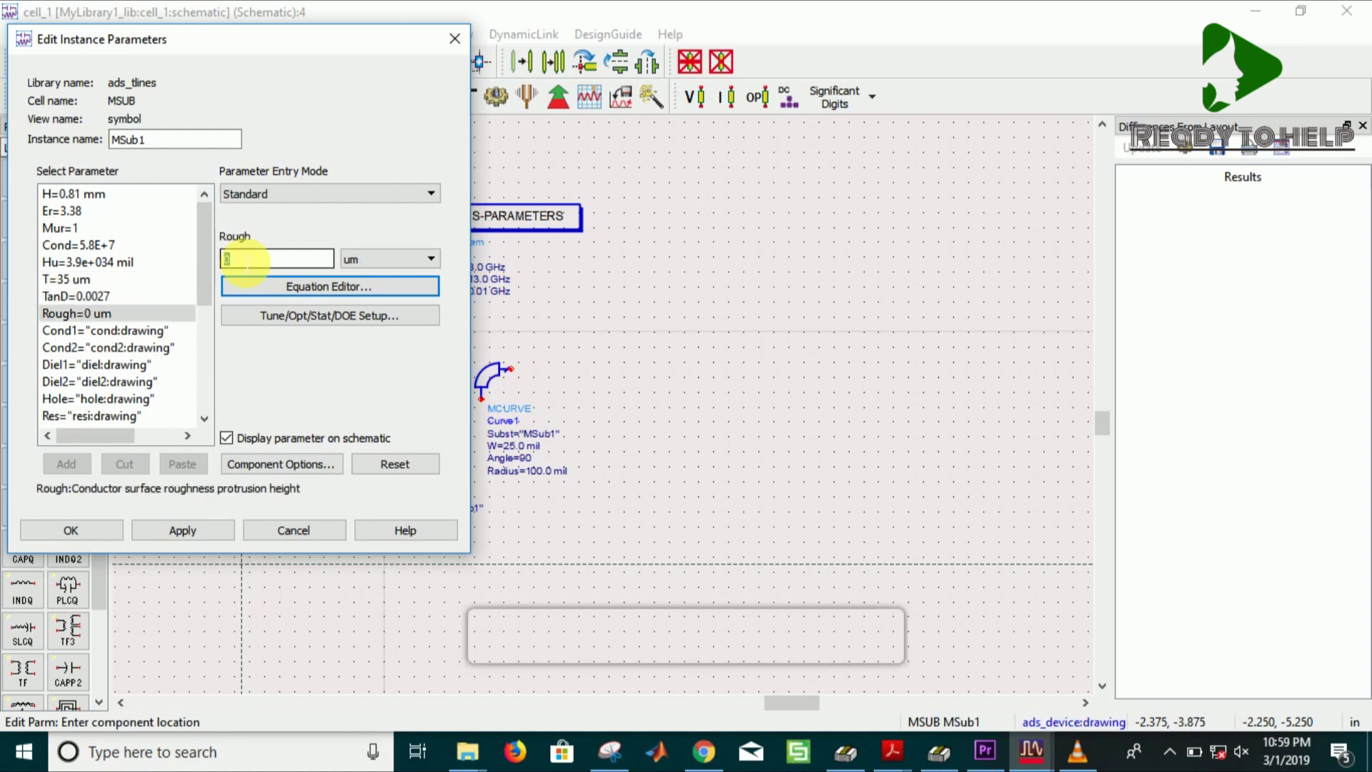
key(Return)
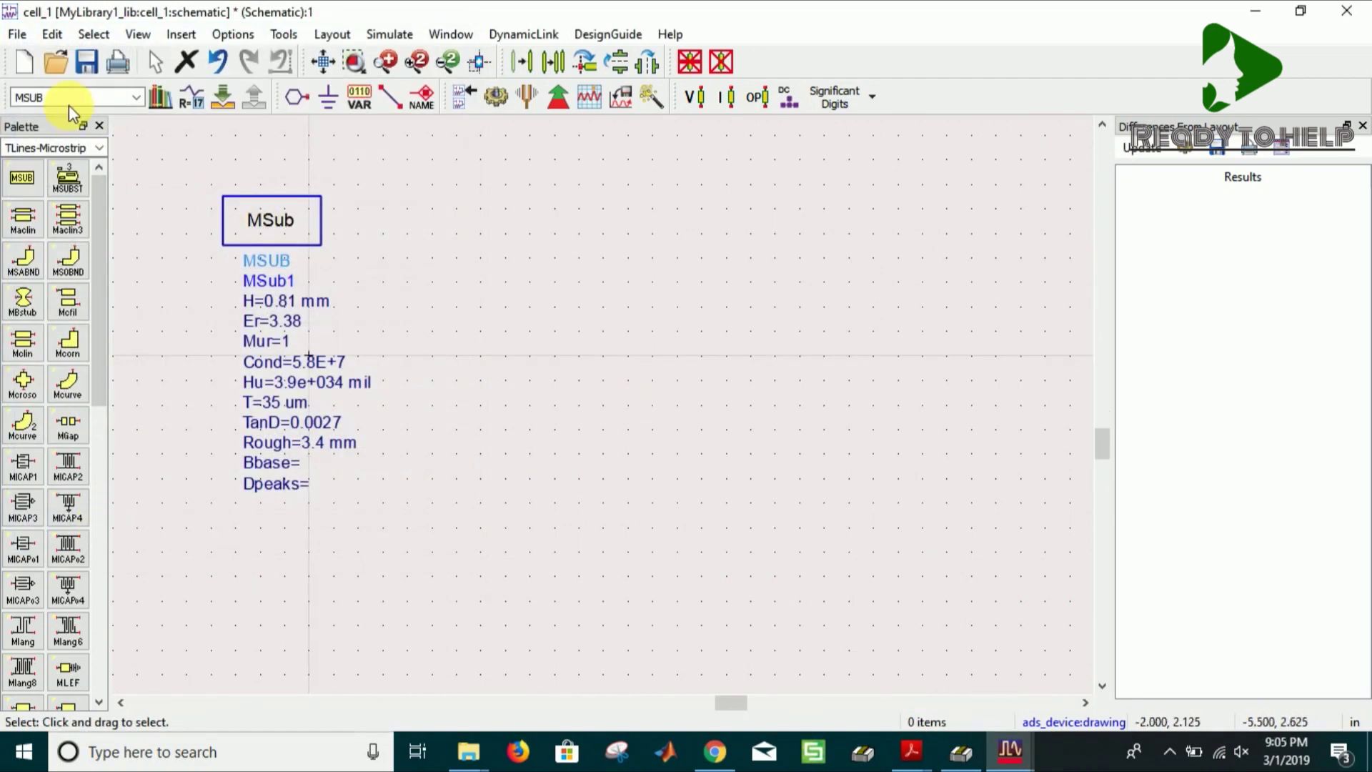
click(73, 99)
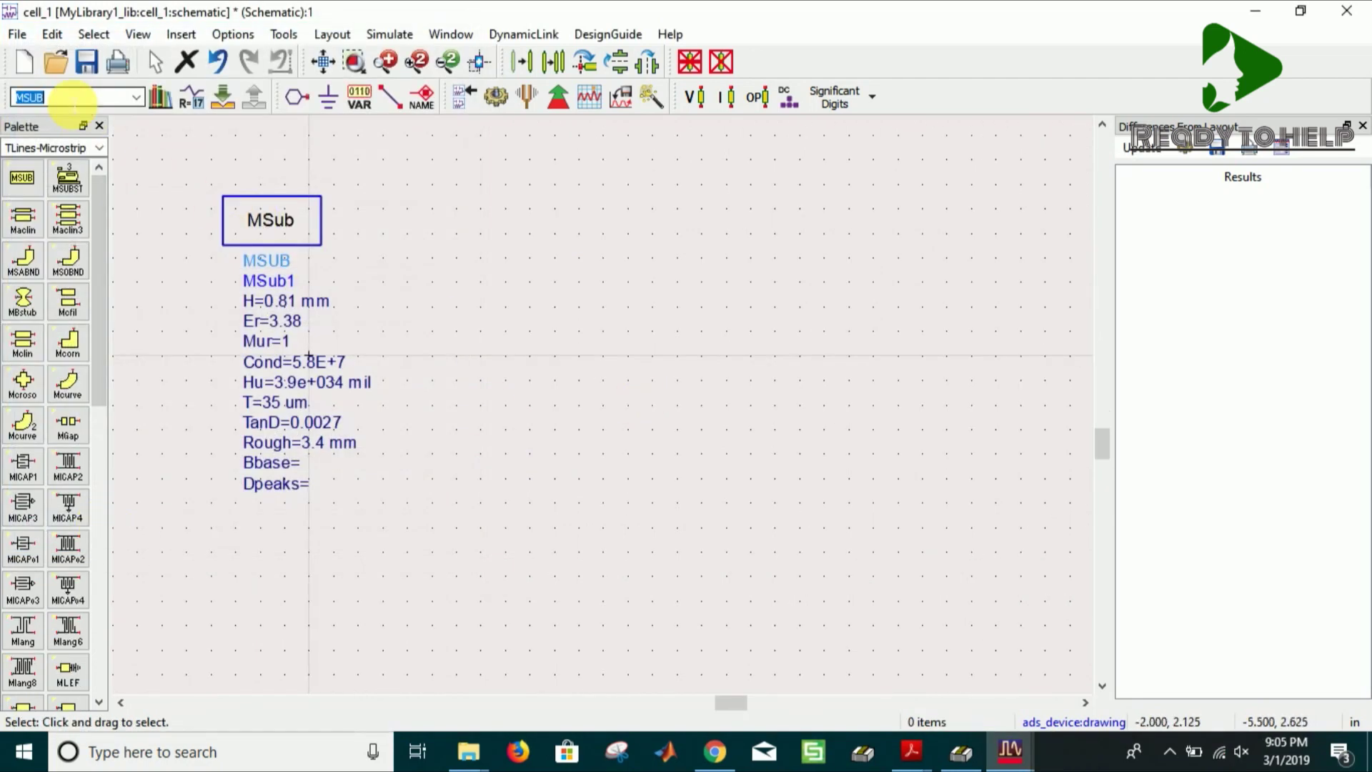
Place an S-Parameters simulation controller beside the substrate
click(97, 150)
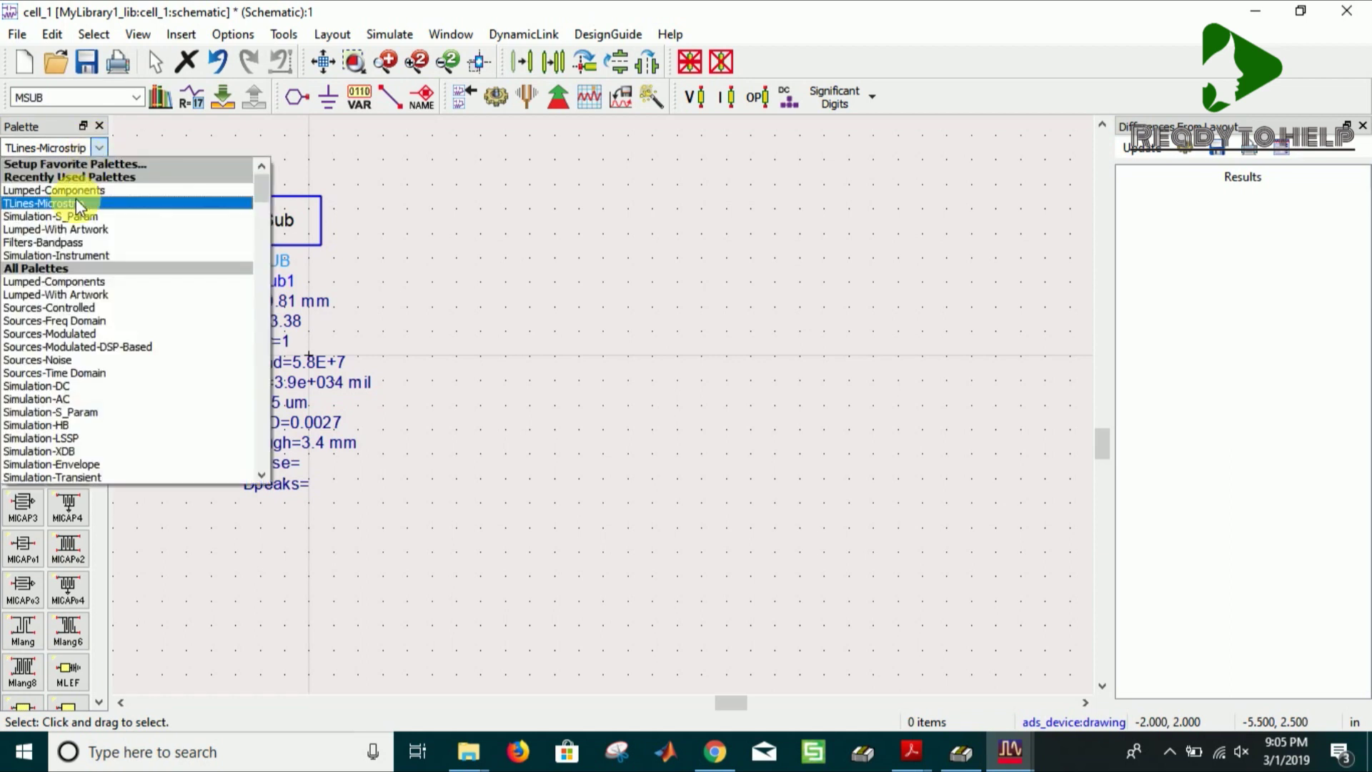
click(68, 217)
click(28, 184)
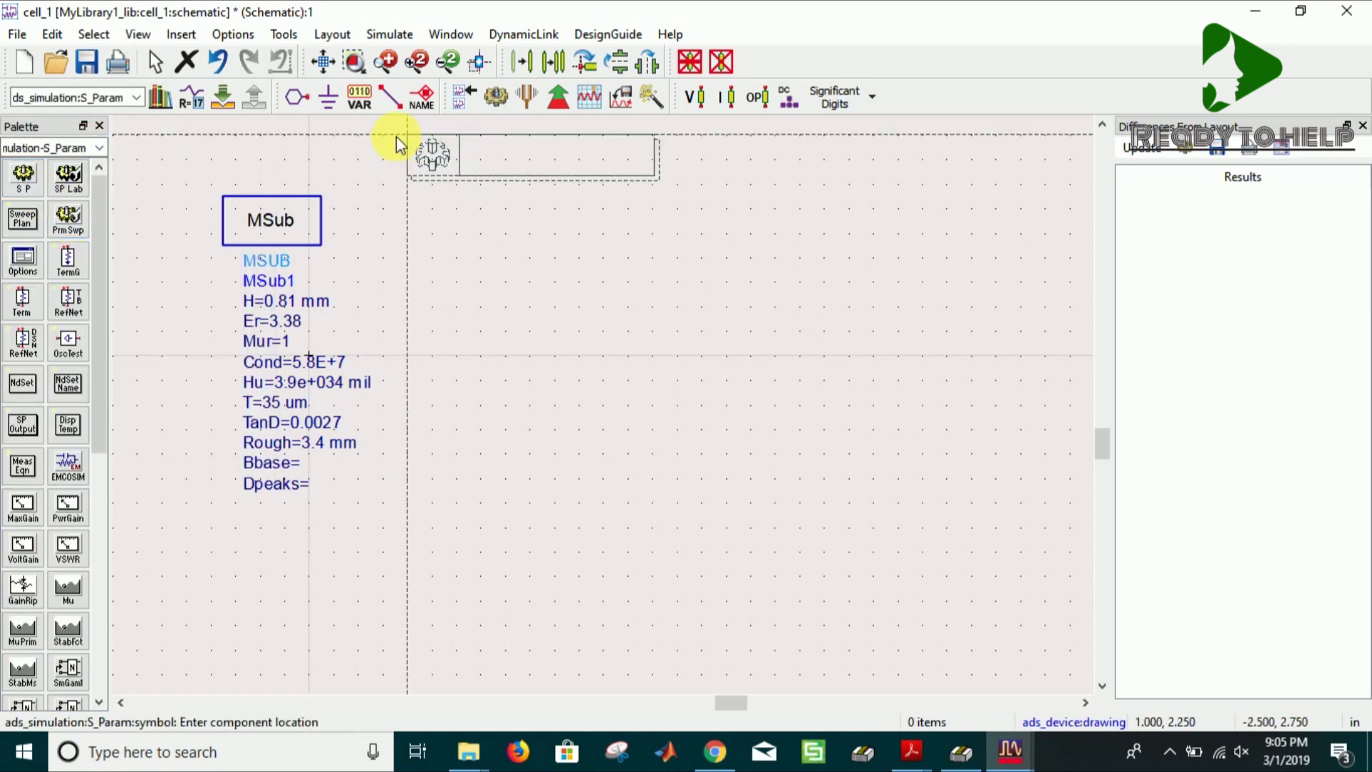
click(384, 155)
key(Escape)
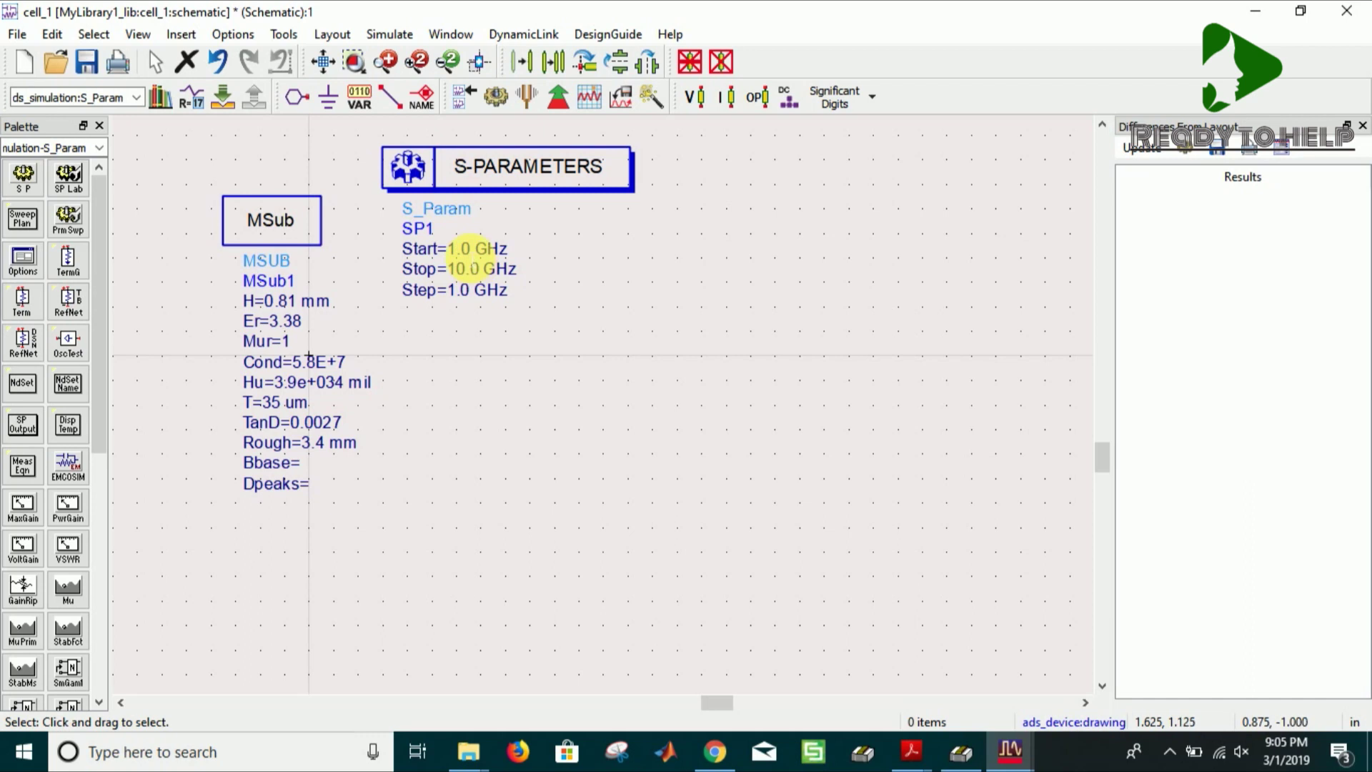
Set the sweep to Start 8.0, Stop 13.0, Step 0.01 GHz
double_click(459, 250)
text(8.0)
key(Tab)
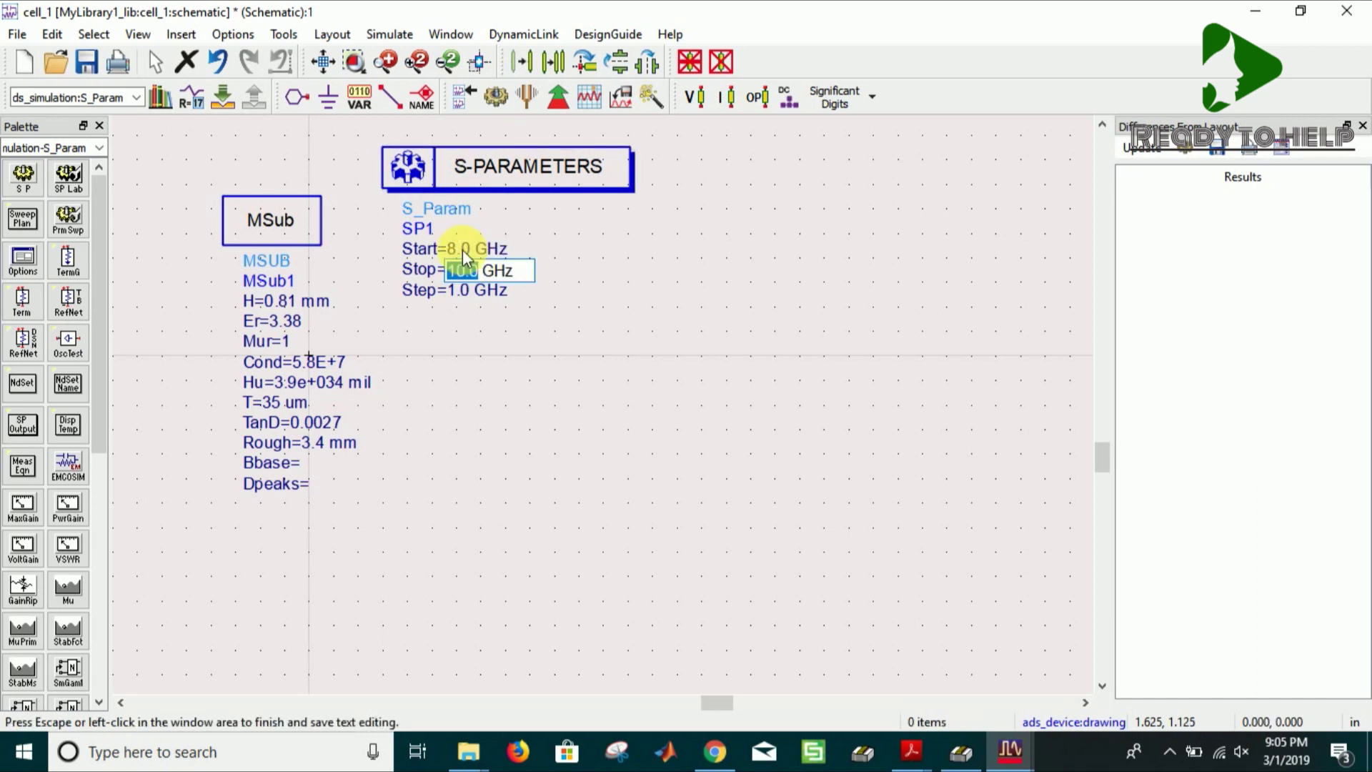
text(13.0)
key(Tab)
text(0.01)
key(Escape)
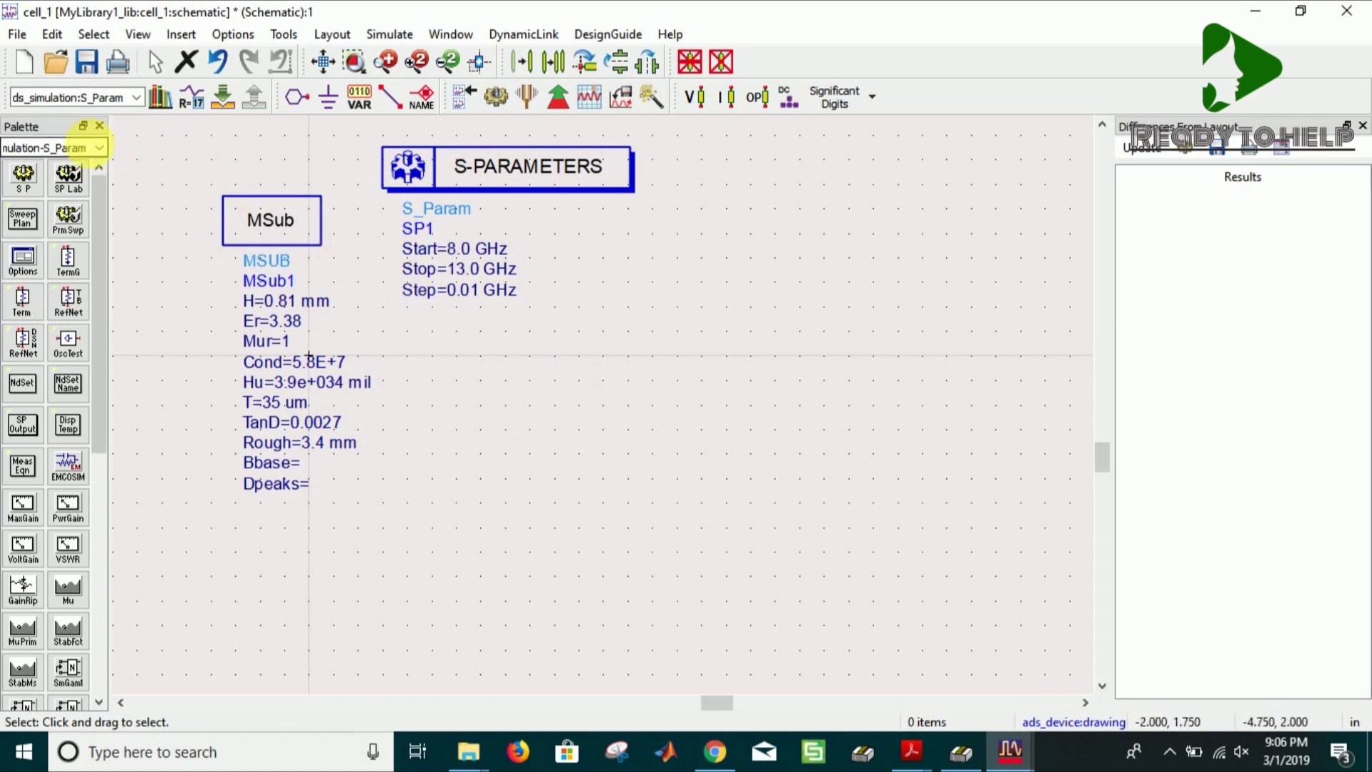
click(98, 147)
click(92, 218)
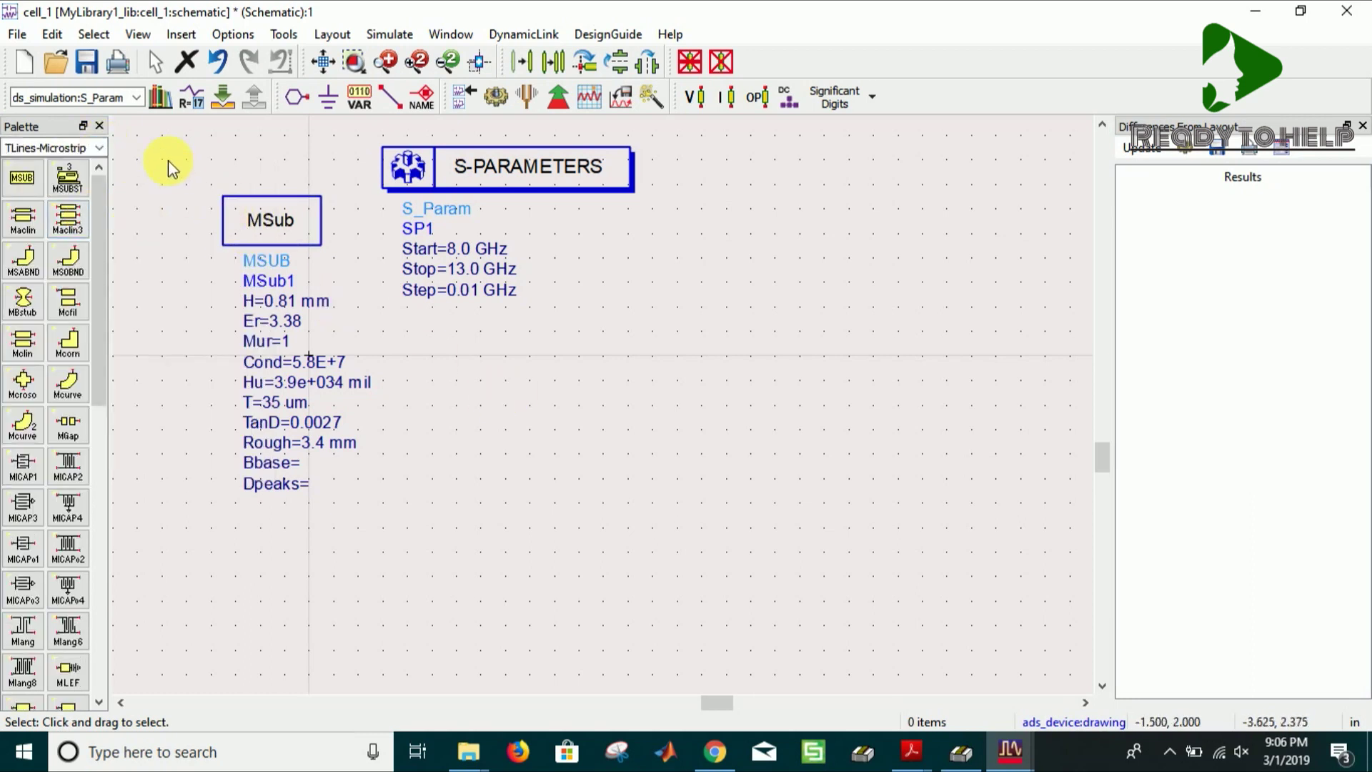
Place an MLIN microstrip line TL1 on MSub1 below the substrate and S-parameter blocks
click(102, 101)
text(M:L)
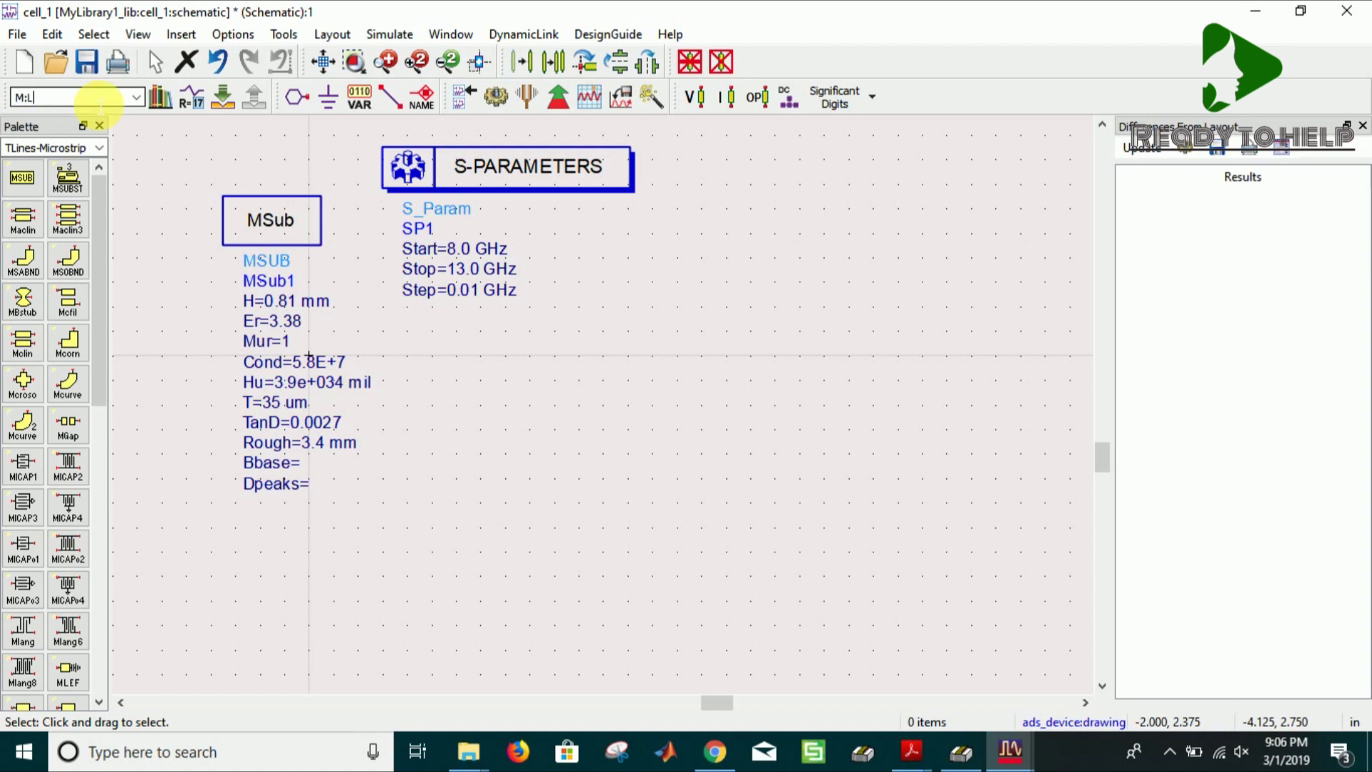
text(N)
key(Return)
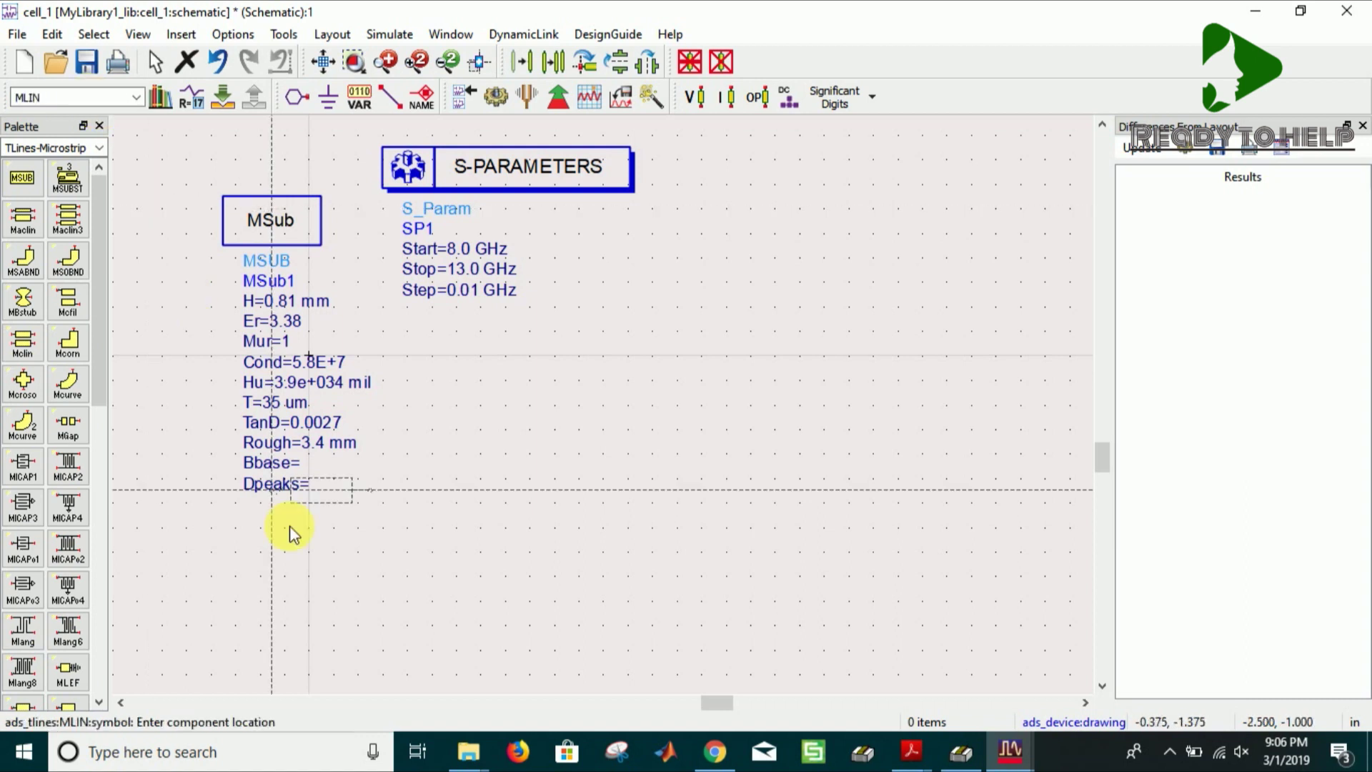
click(338, 585)
key(Escape)
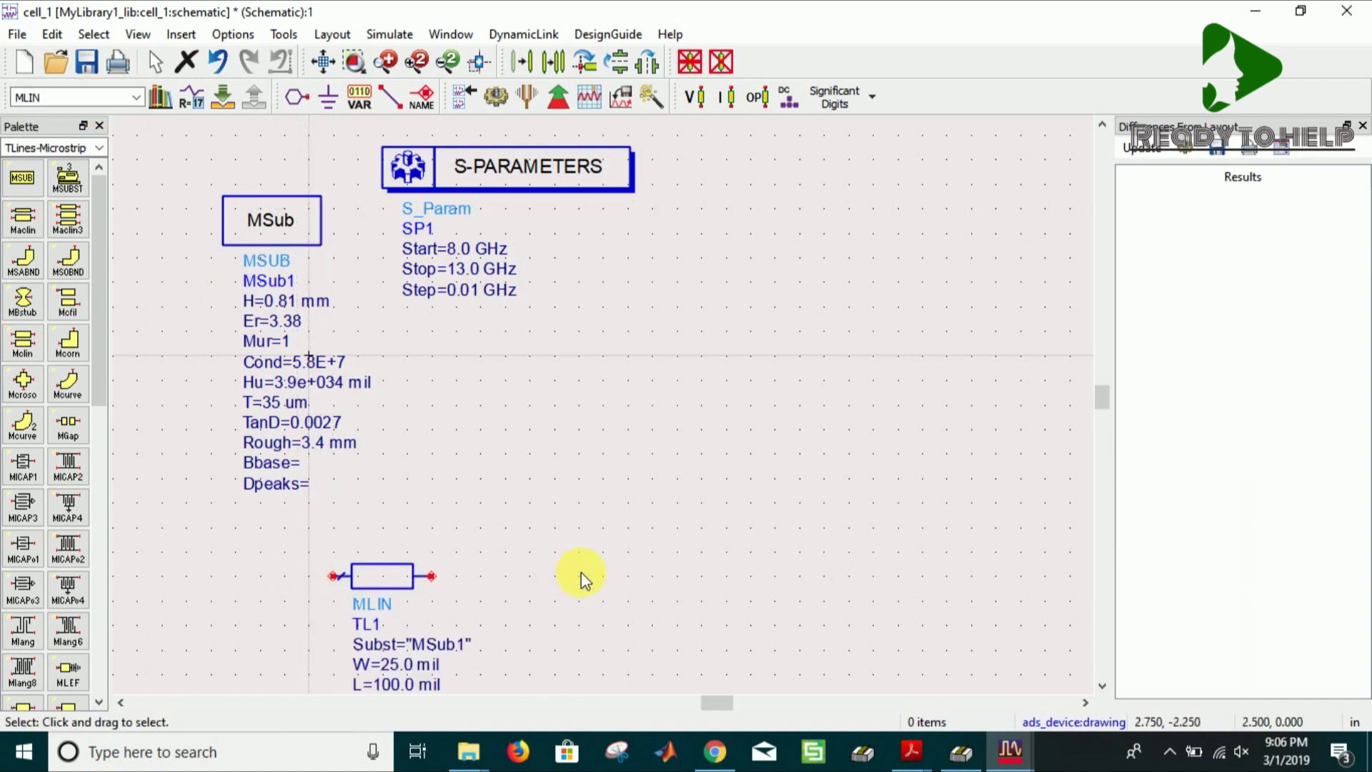
drag(1096, 373, 1105, 448)
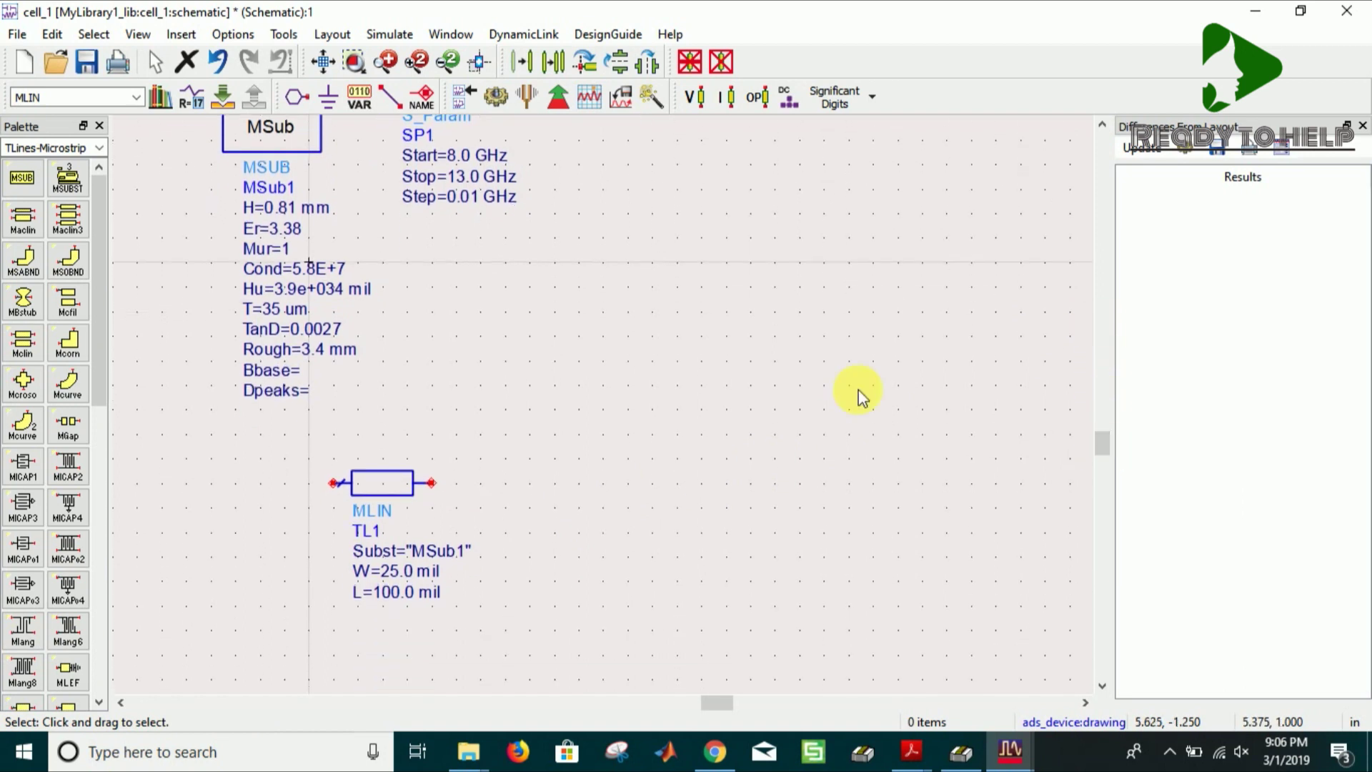
scroll(729, 399, down, 1)
click(368, 550)
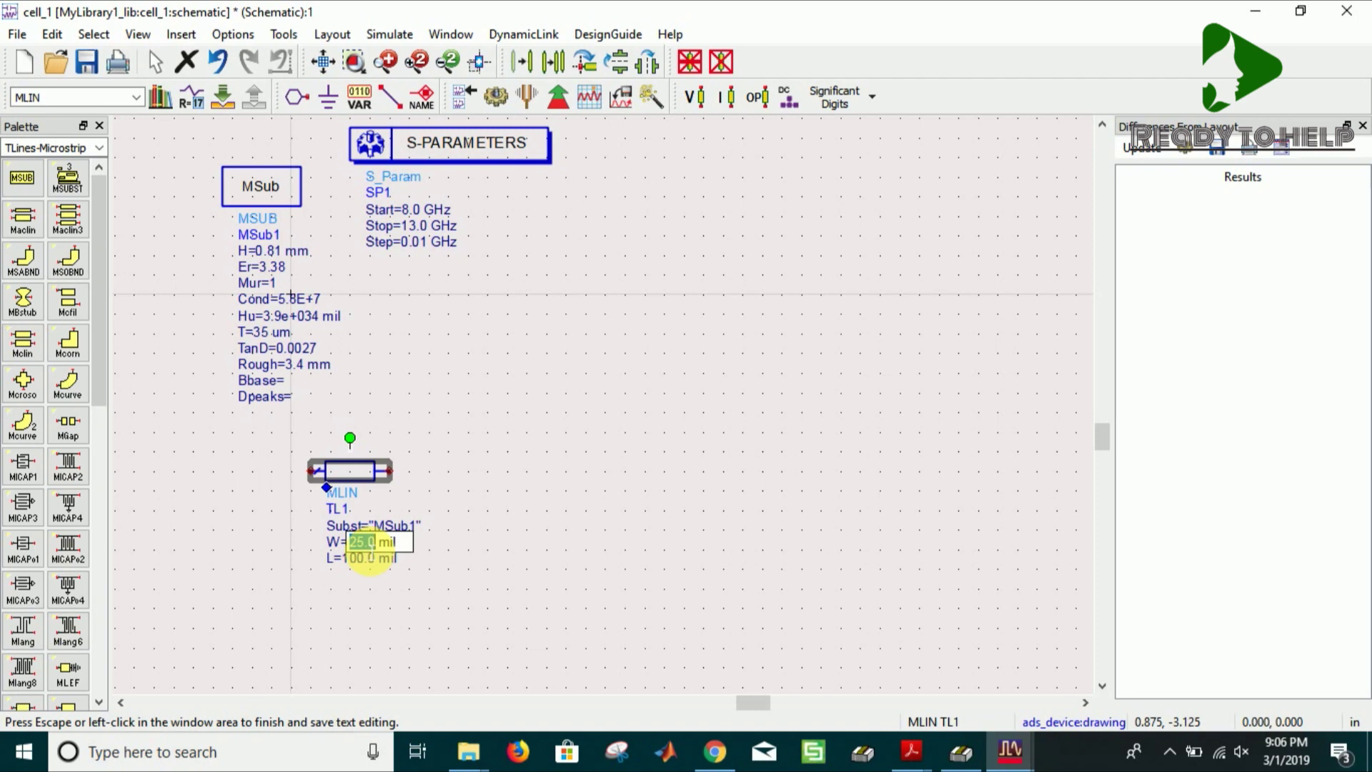
click(657, 586)
click(867, 750)
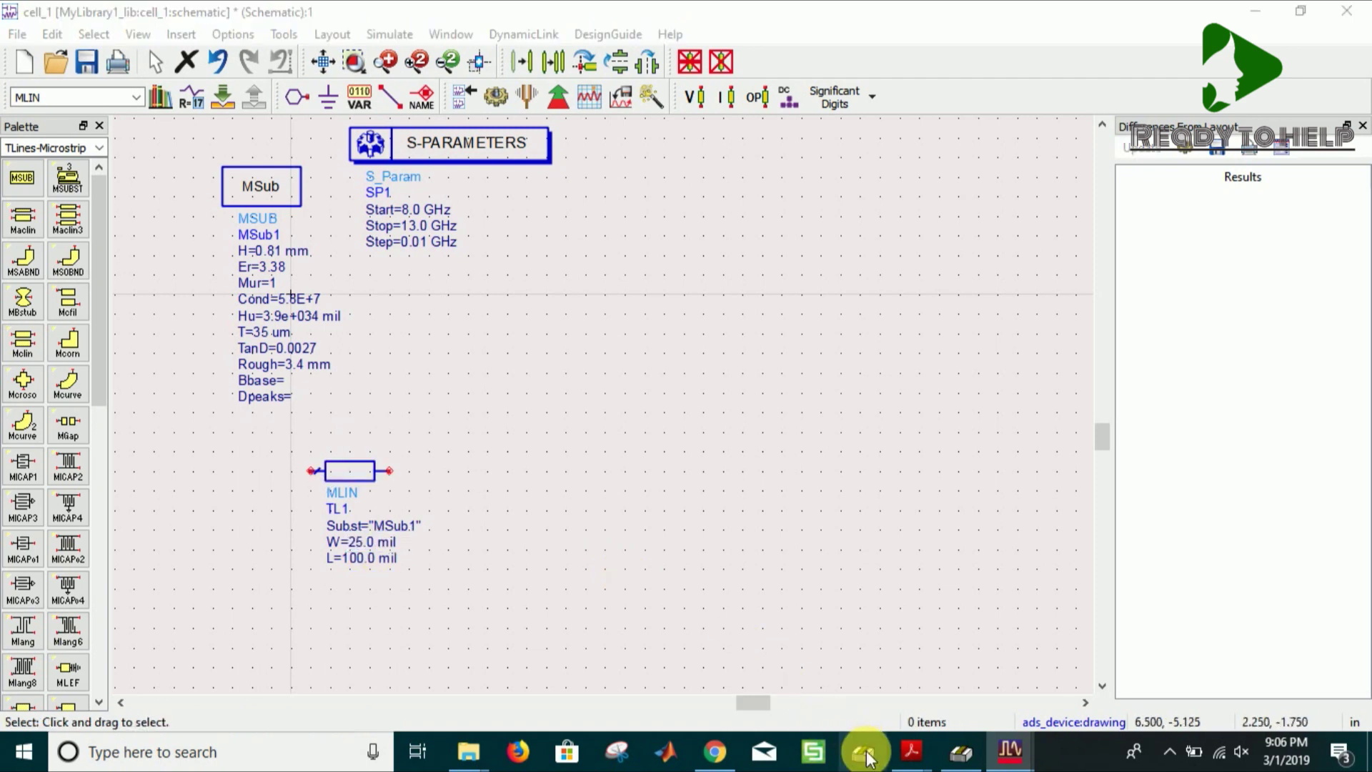
Recalculate the 50-ohm, 90° line at 10.5 GHz: 1.86254 mm by 4.31263 mm
text(0)
click(692, 463)
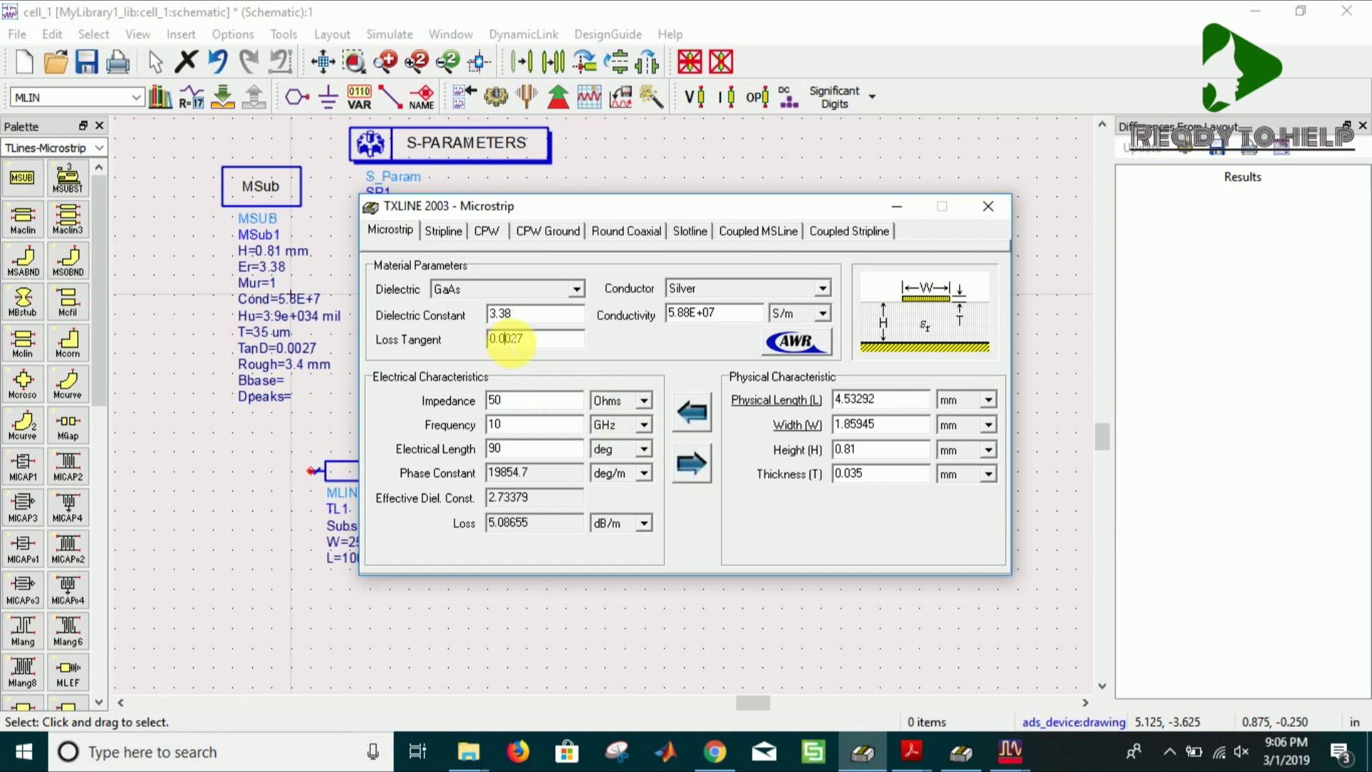
click(689, 463)
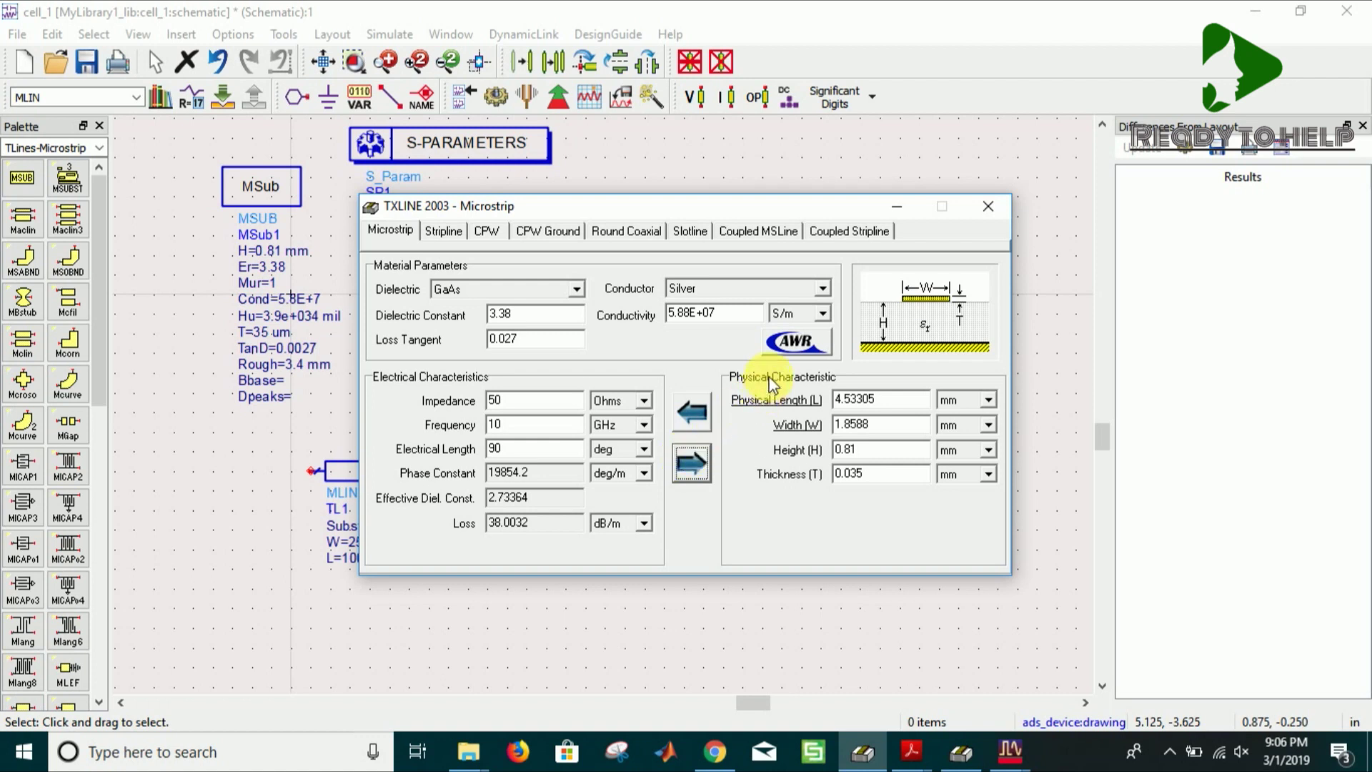
click(567, 426)
text(.5)
click(685, 463)
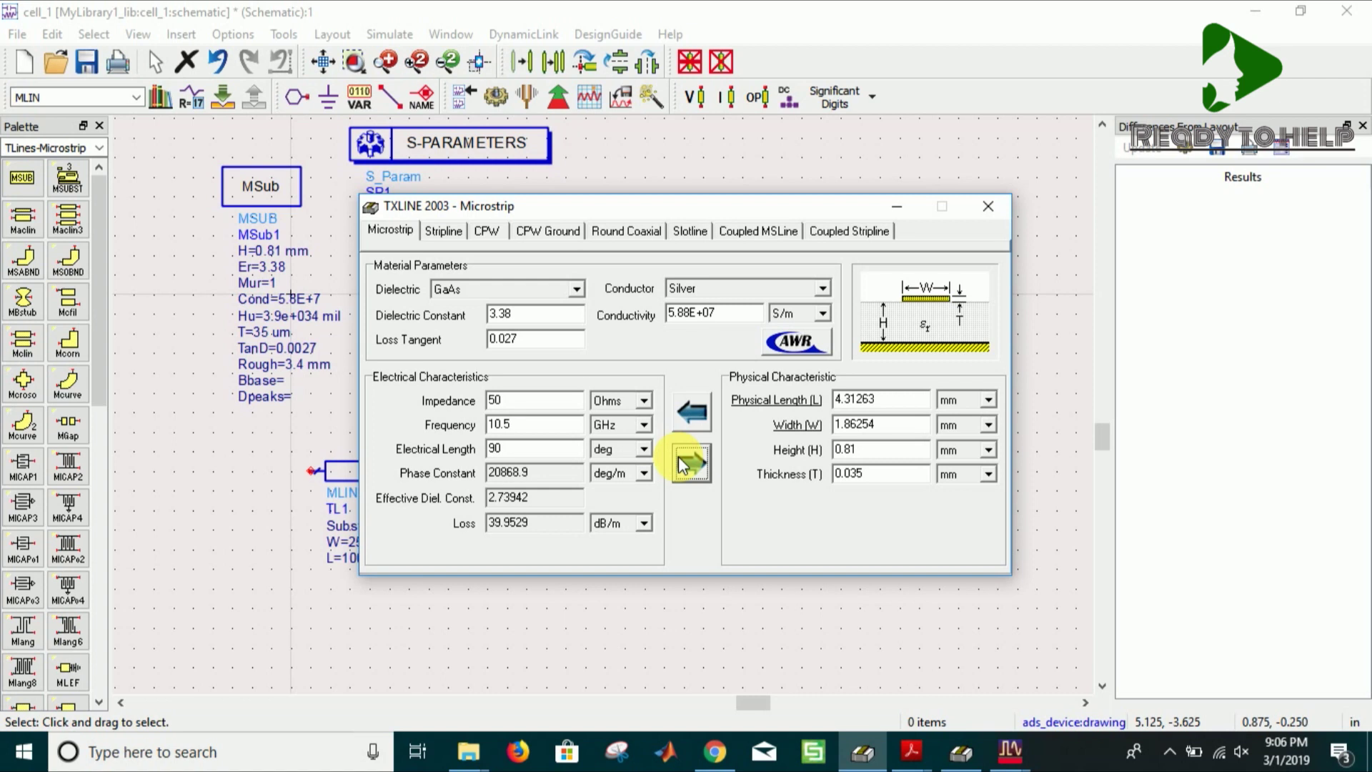
click(898, 206)
Give TL1 a width of 4.31 mm and a length of 1.86 mm
click(363, 543)
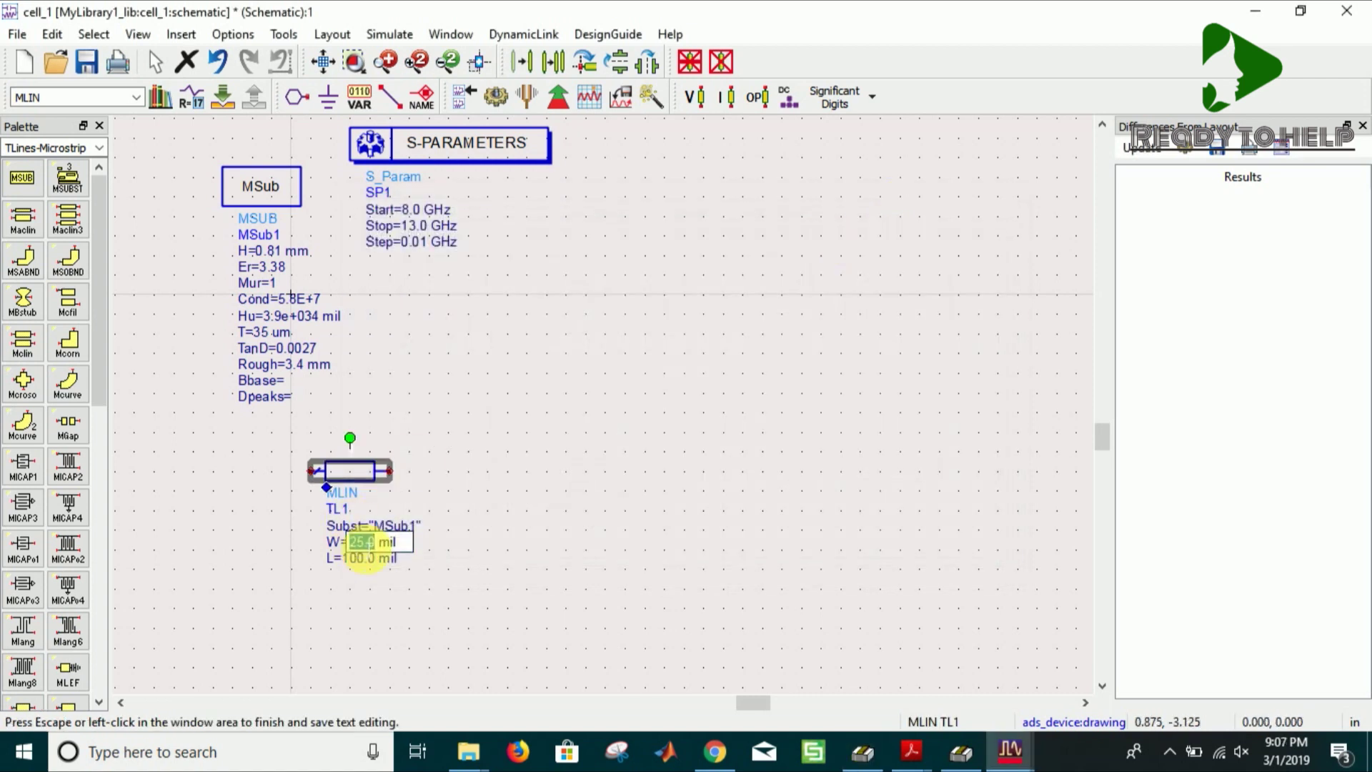
text(4.31 mm)
key(Tab)
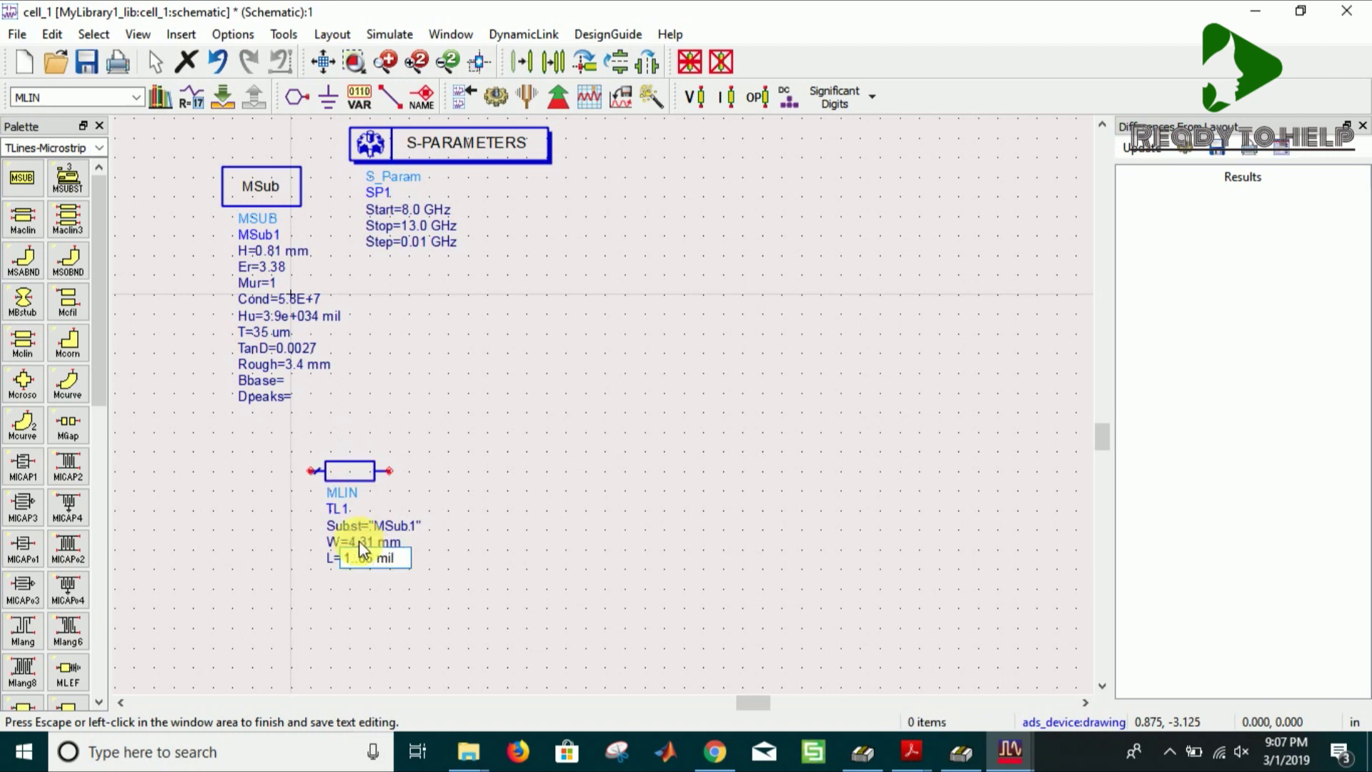
text(1.60 mi)
text(m)
key(Return)
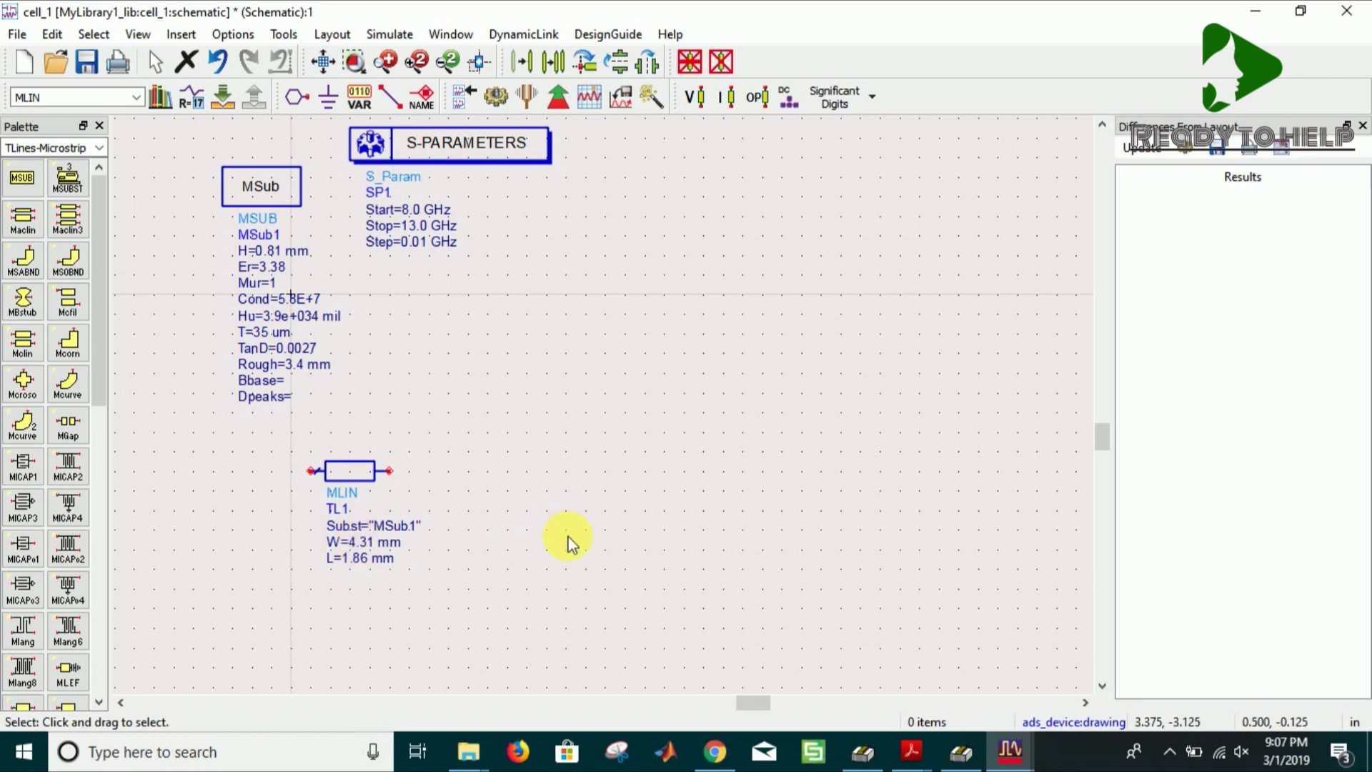
Place a 90° curved microstrip bend Curve1 on the schematic
click(68, 384)
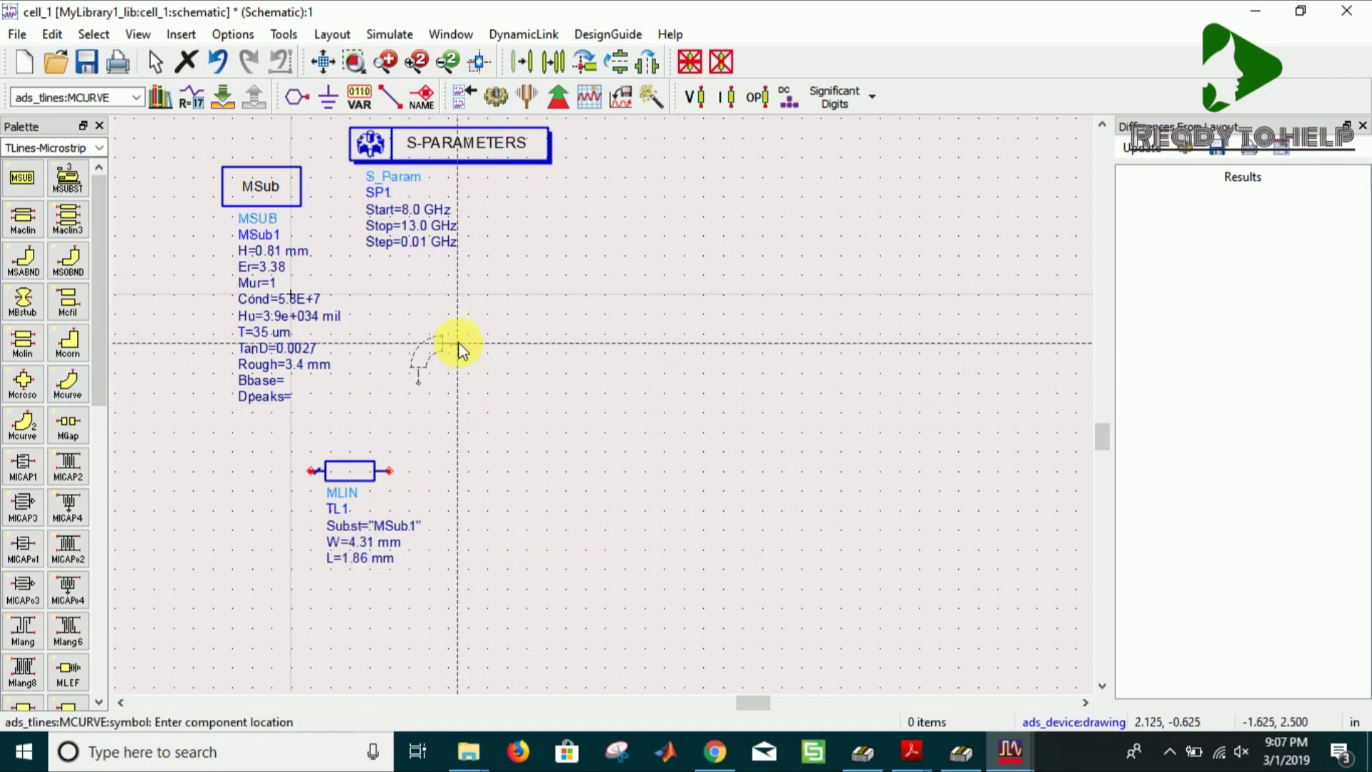
click(457, 344)
key(ctrl+r)
key(ctrl+r)
key(Escape)
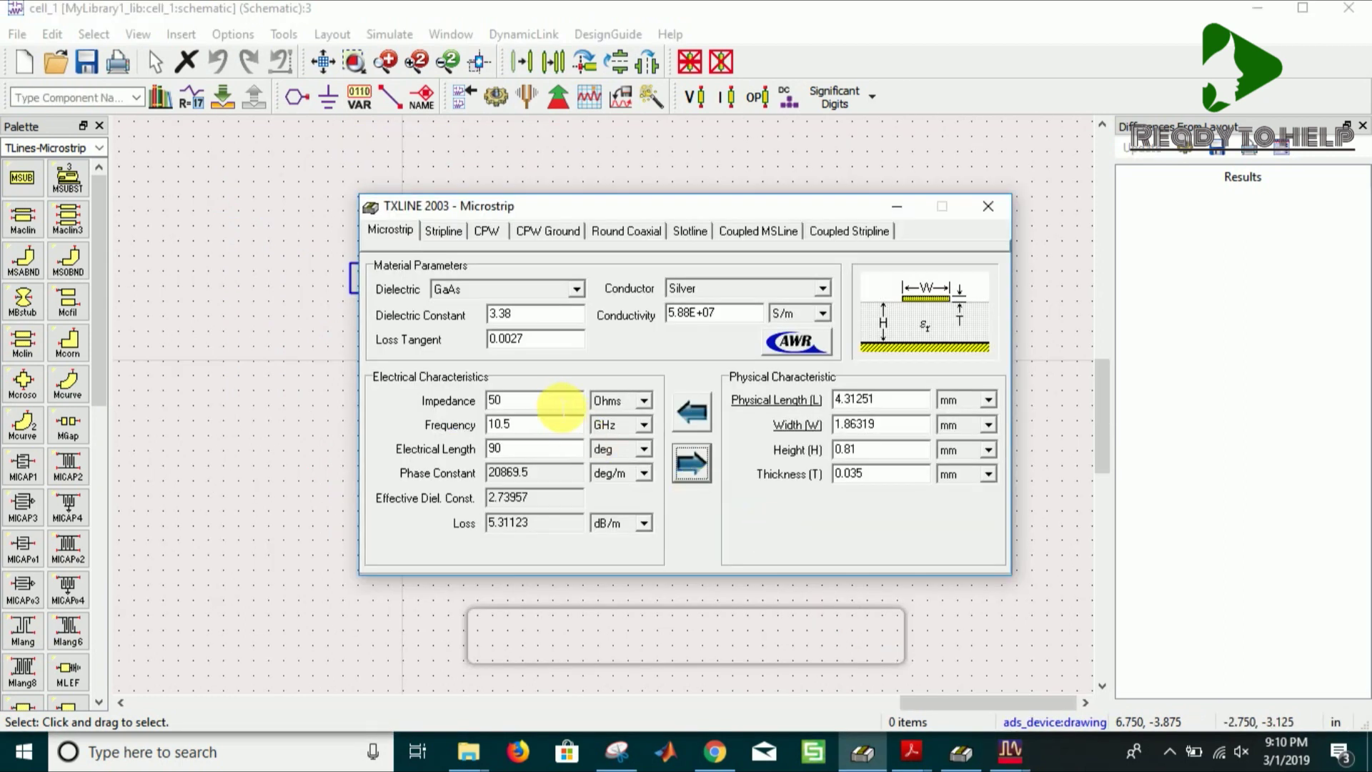
In TXLine, synthesize an 86.98-ohm line: 4.51511 mm long, 0.63896 mm wide
click(559, 405)
key(BackSpace)
key(BackSpace)
text(86.98)
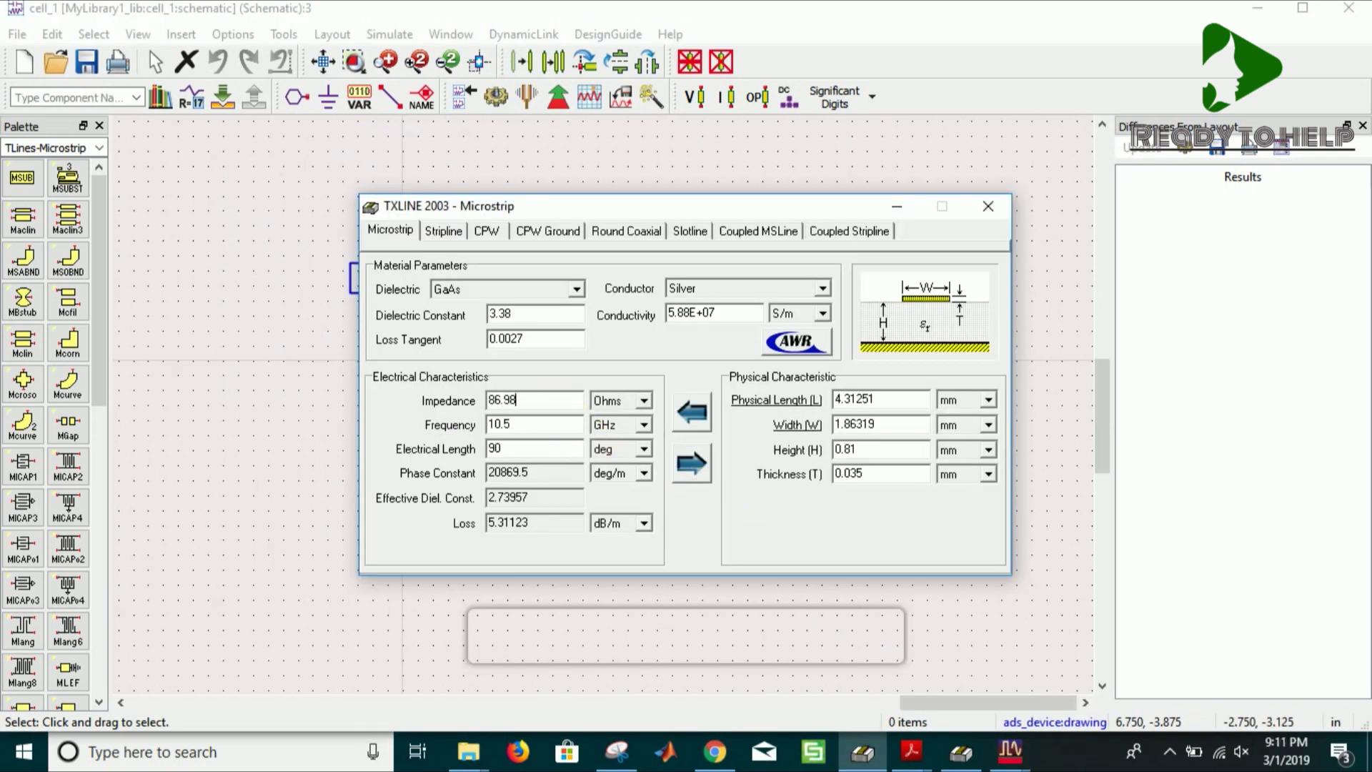
click(684, 461)
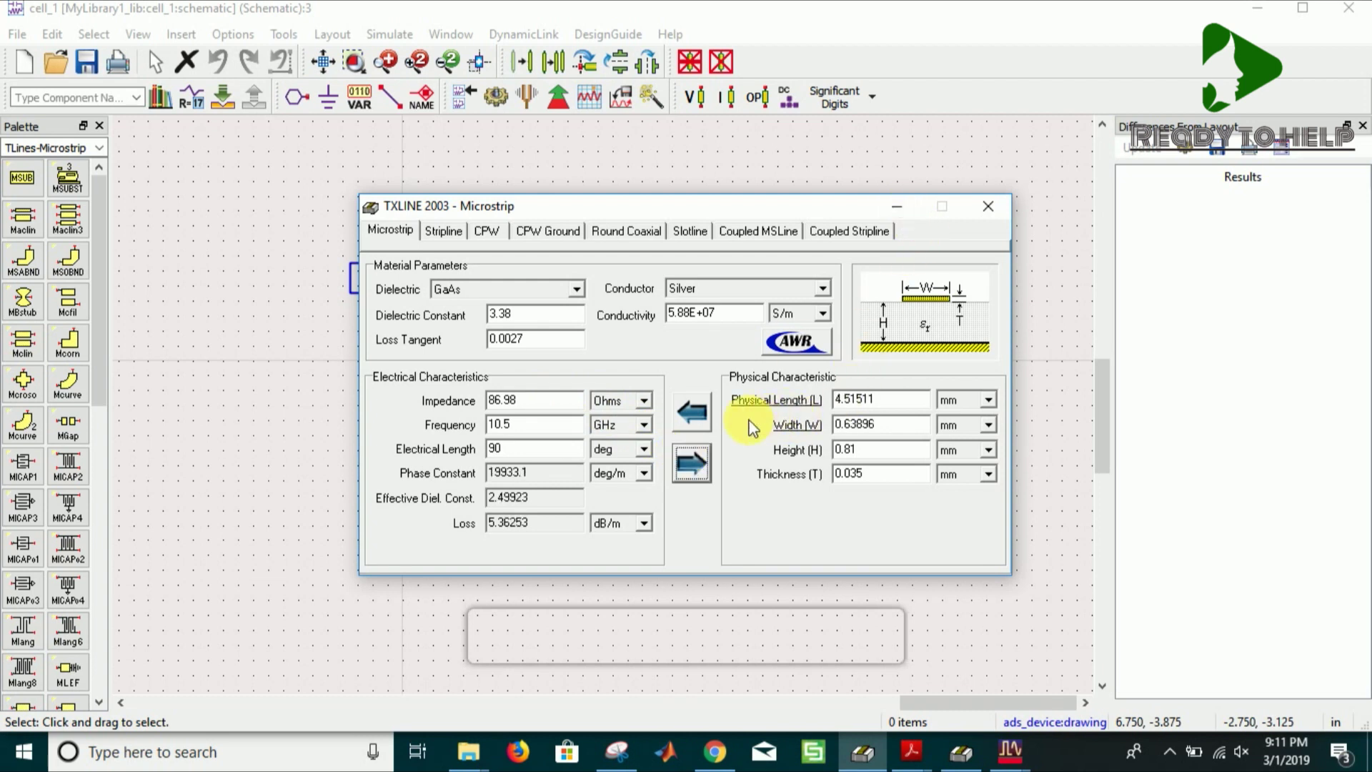
Set Curve1's W to 0.63 mm and Radius to 2.23 mm, keeping Angle 90
click(893, 209)
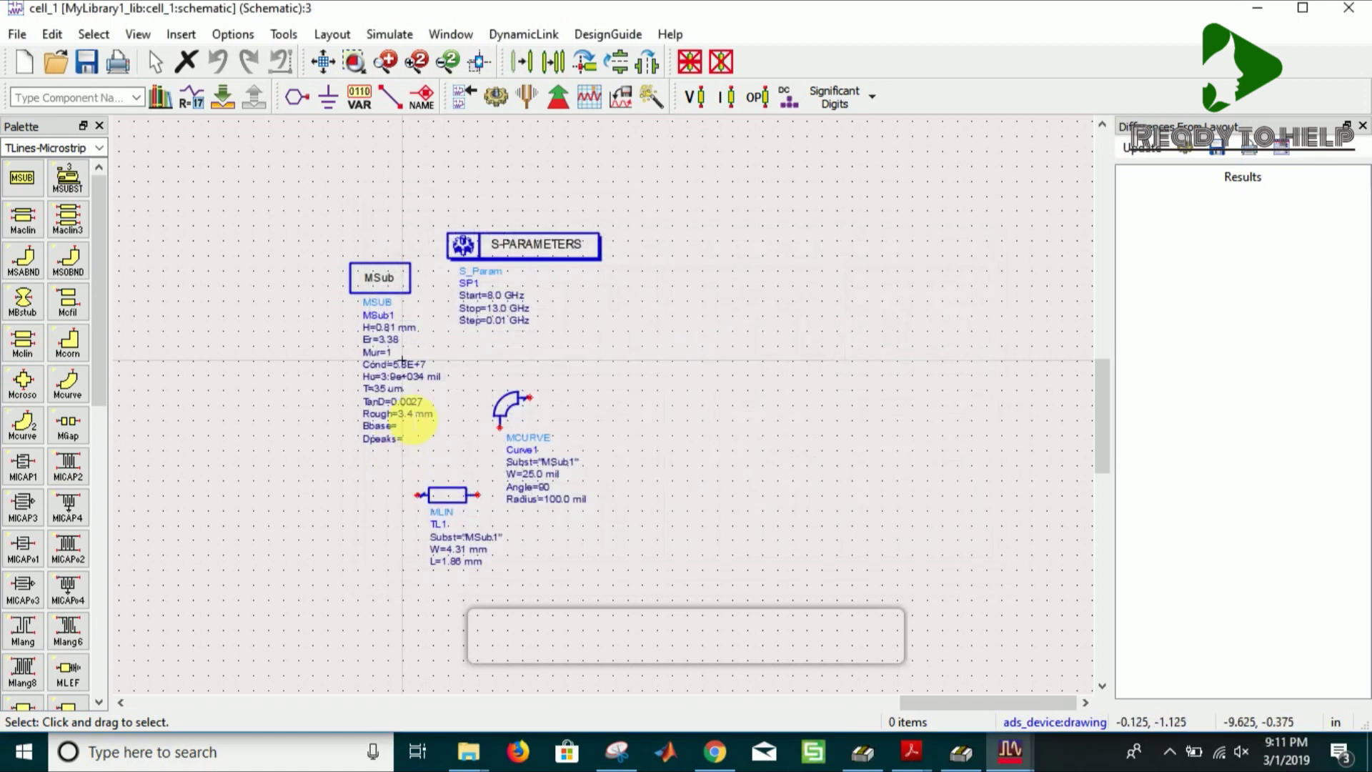
double_click(541, 474)
text(0.63)
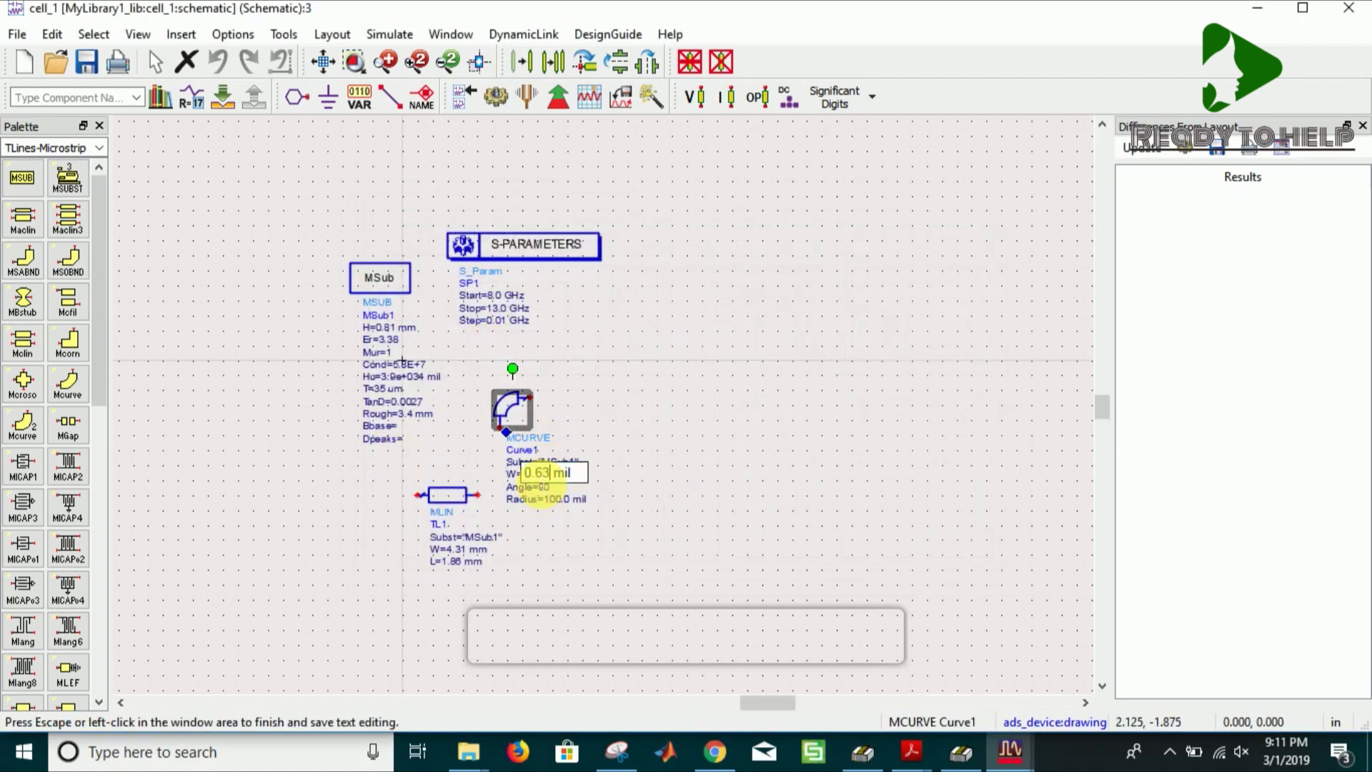
double_click(541, 486)
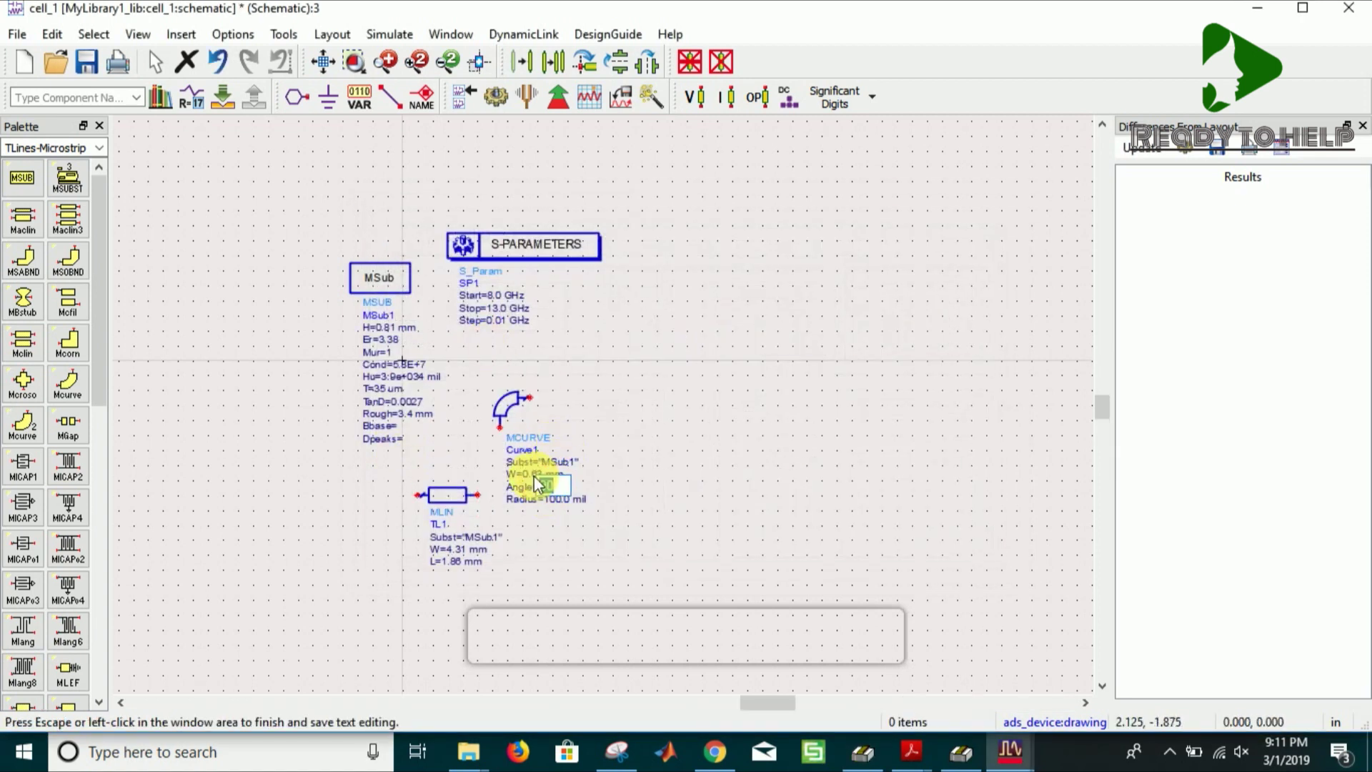
key(Tab)
key(Escape)
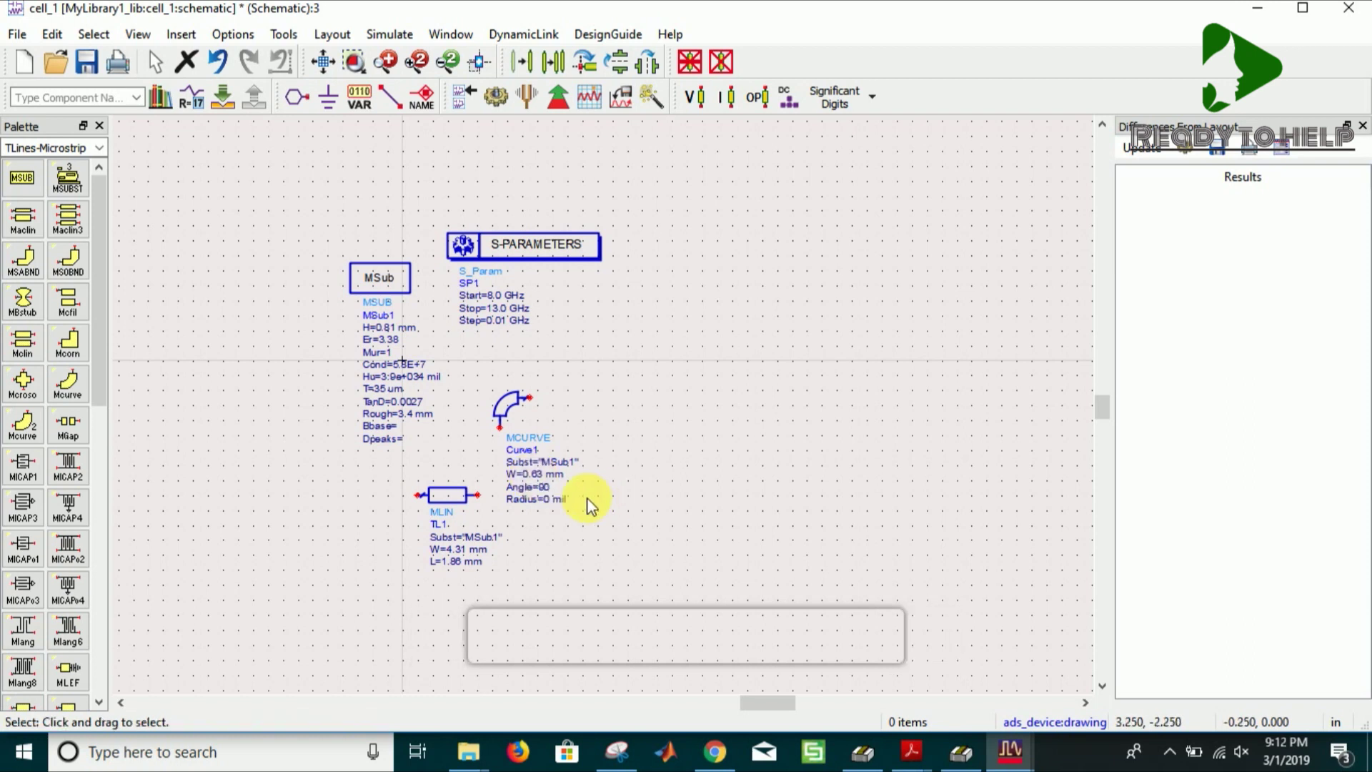
double_click(552, 499)
text(2.23)
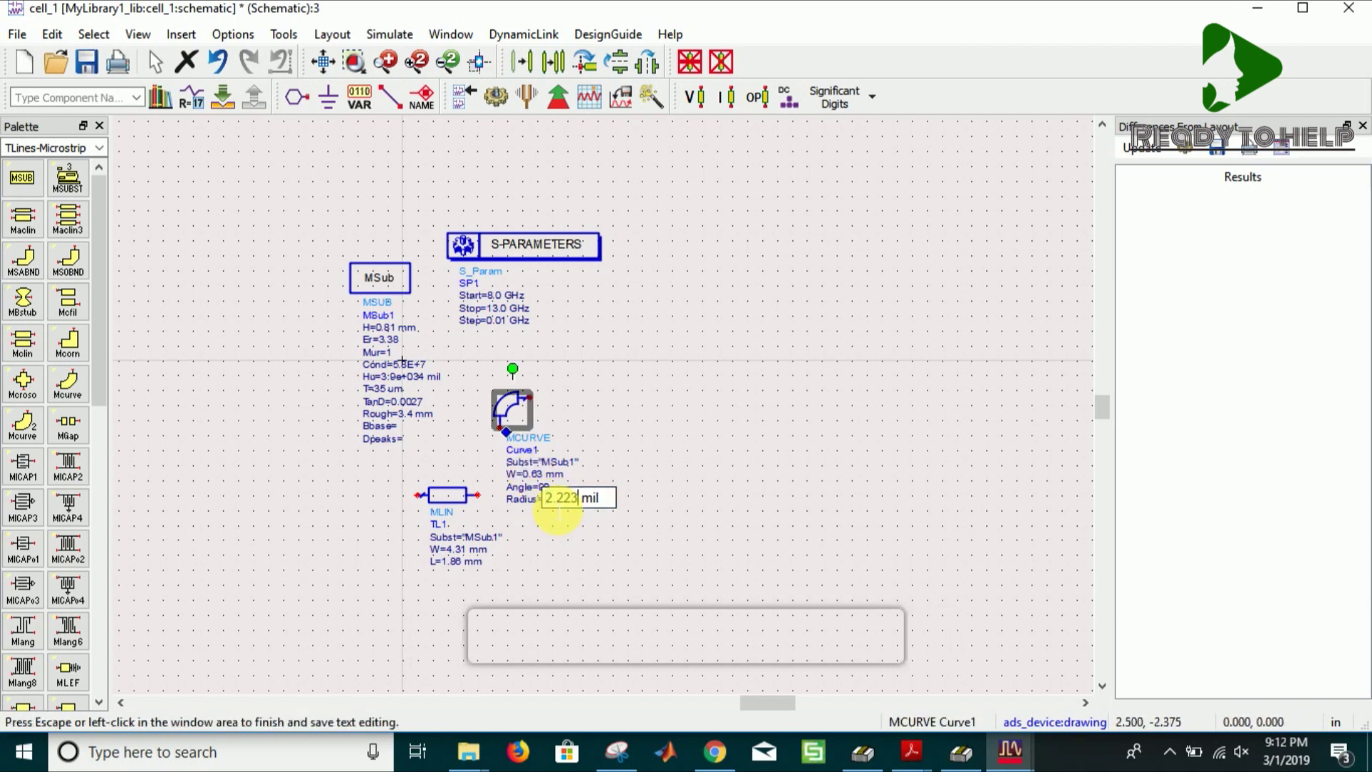
key(BackSpace)
key(BackSpace)
text(m)
click(556, 511)
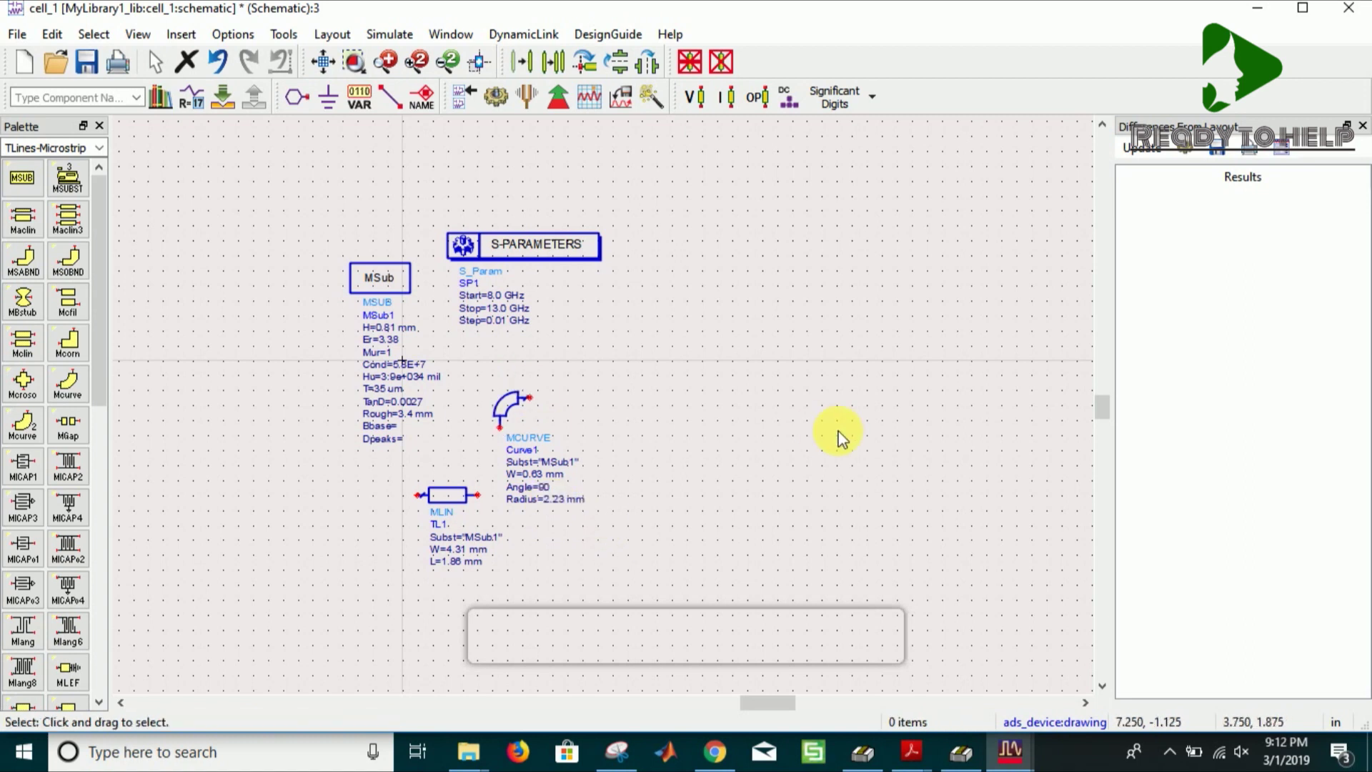
scroll(842, 440, down, 1)
drag(1104, 409, 1105, 486)
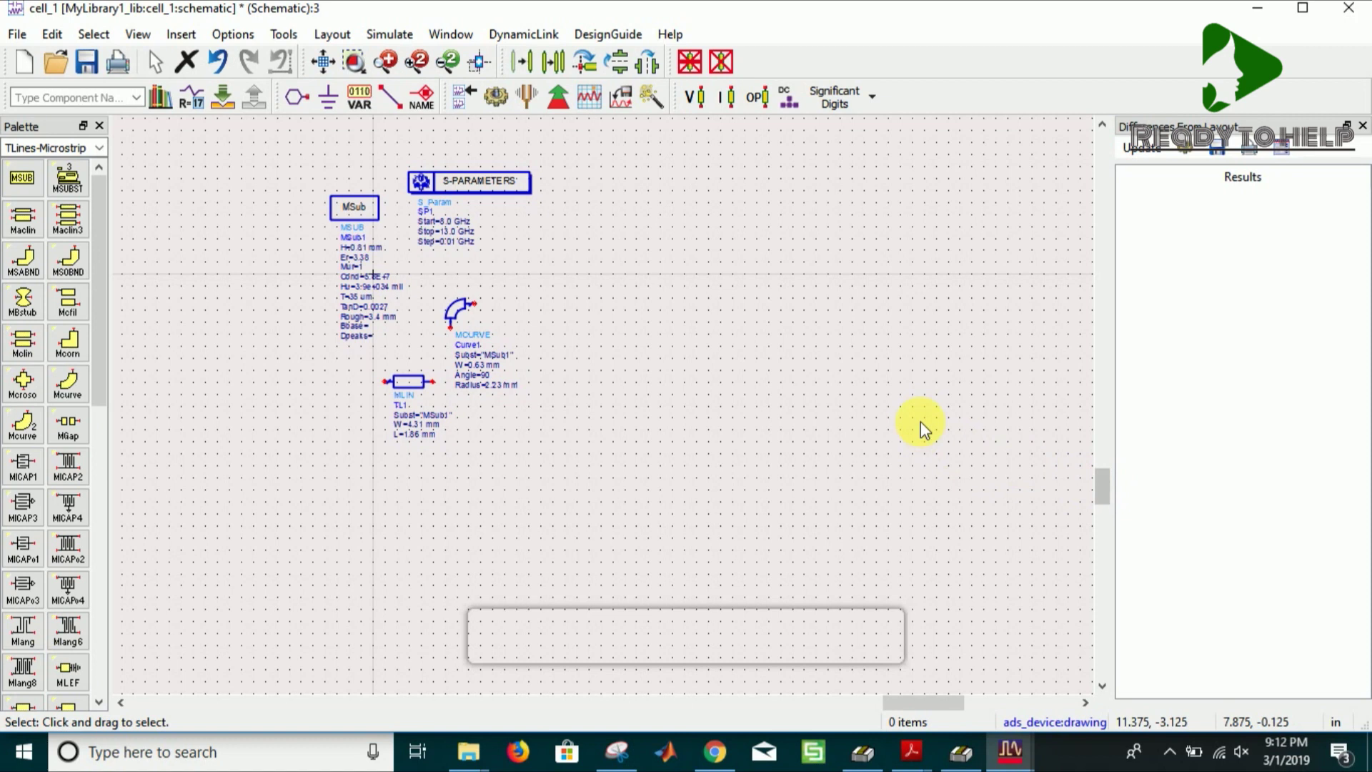
Copy Curve1 and place the rotated copy Curve2 lower down
click(459, 312)
key(ctrl+c)
key(ctrl+v)
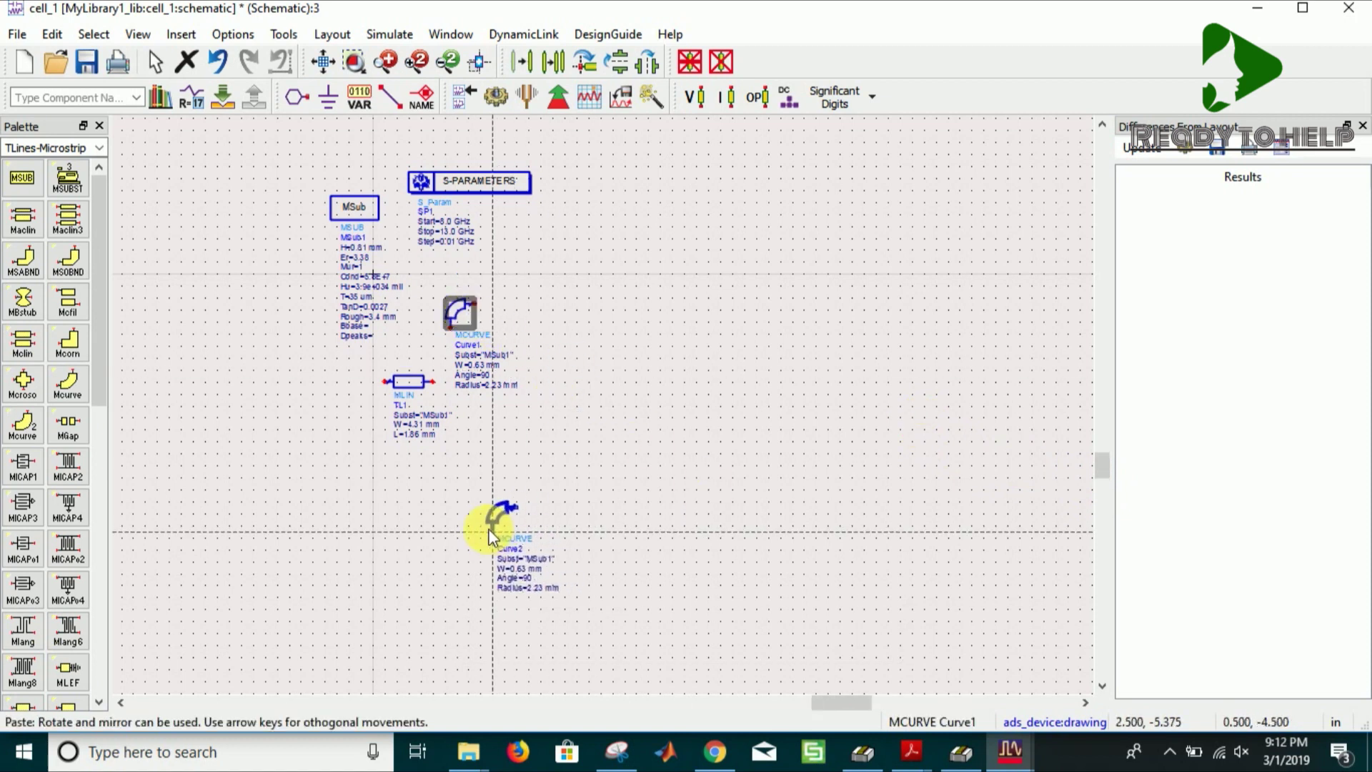
key(ctrl+r)
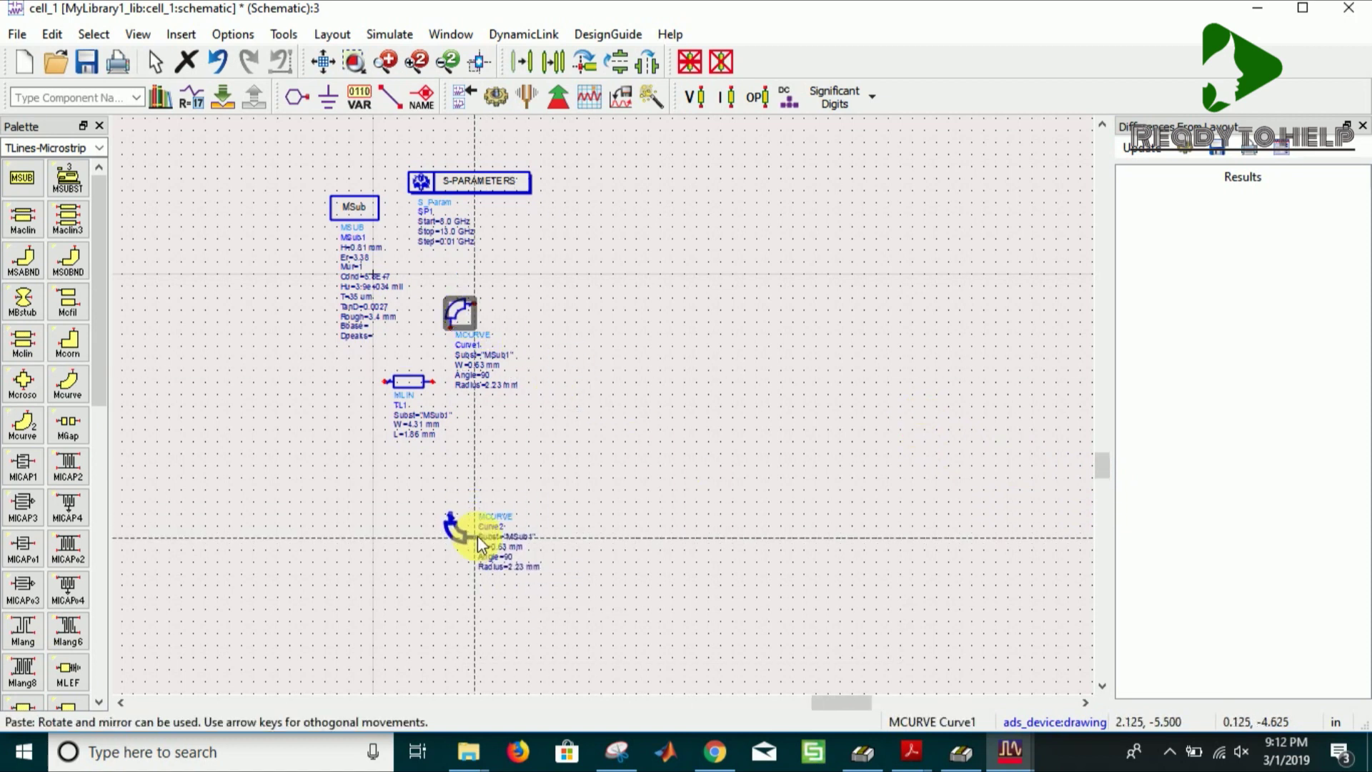
click(483, 539)
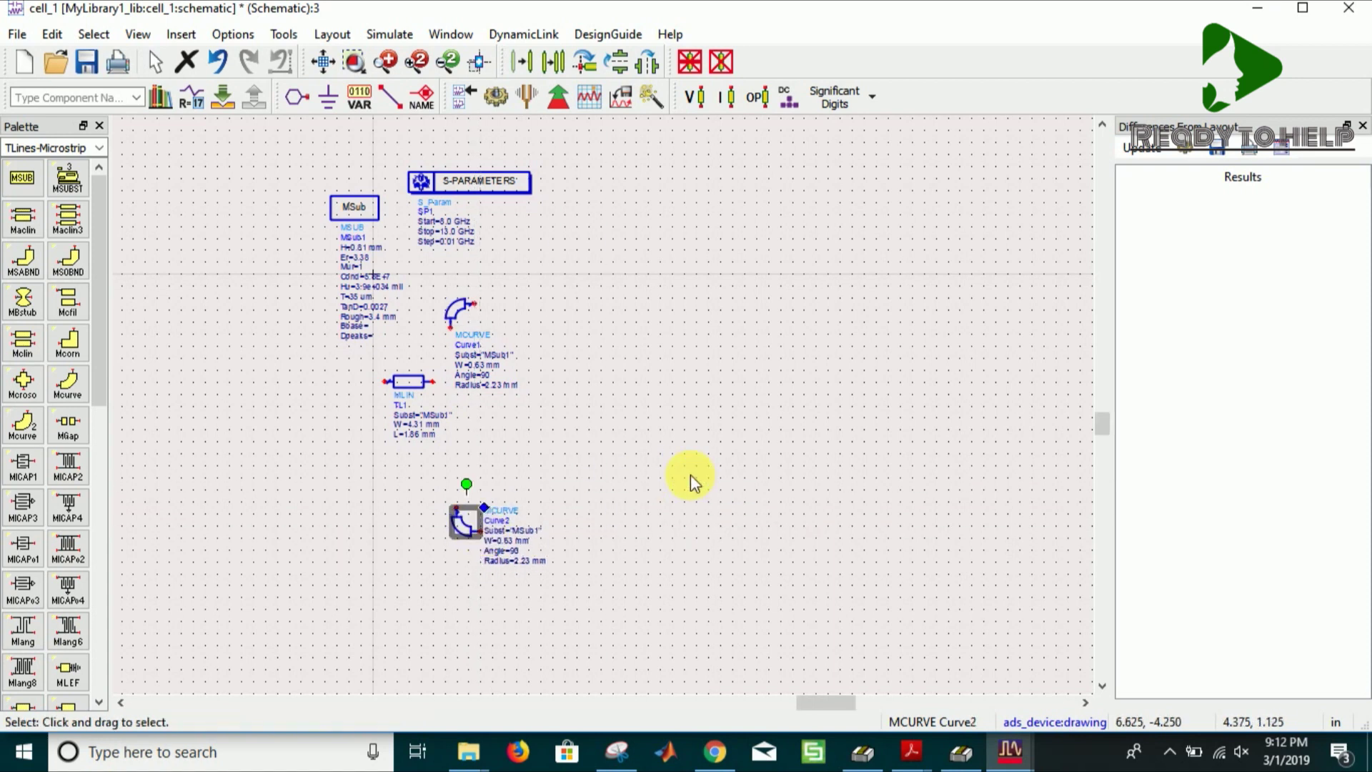
Copy TL1 and place the copy TL2 right of Curve1
click(413, 390)
key(ctrl+c)
key(ctrl+v)
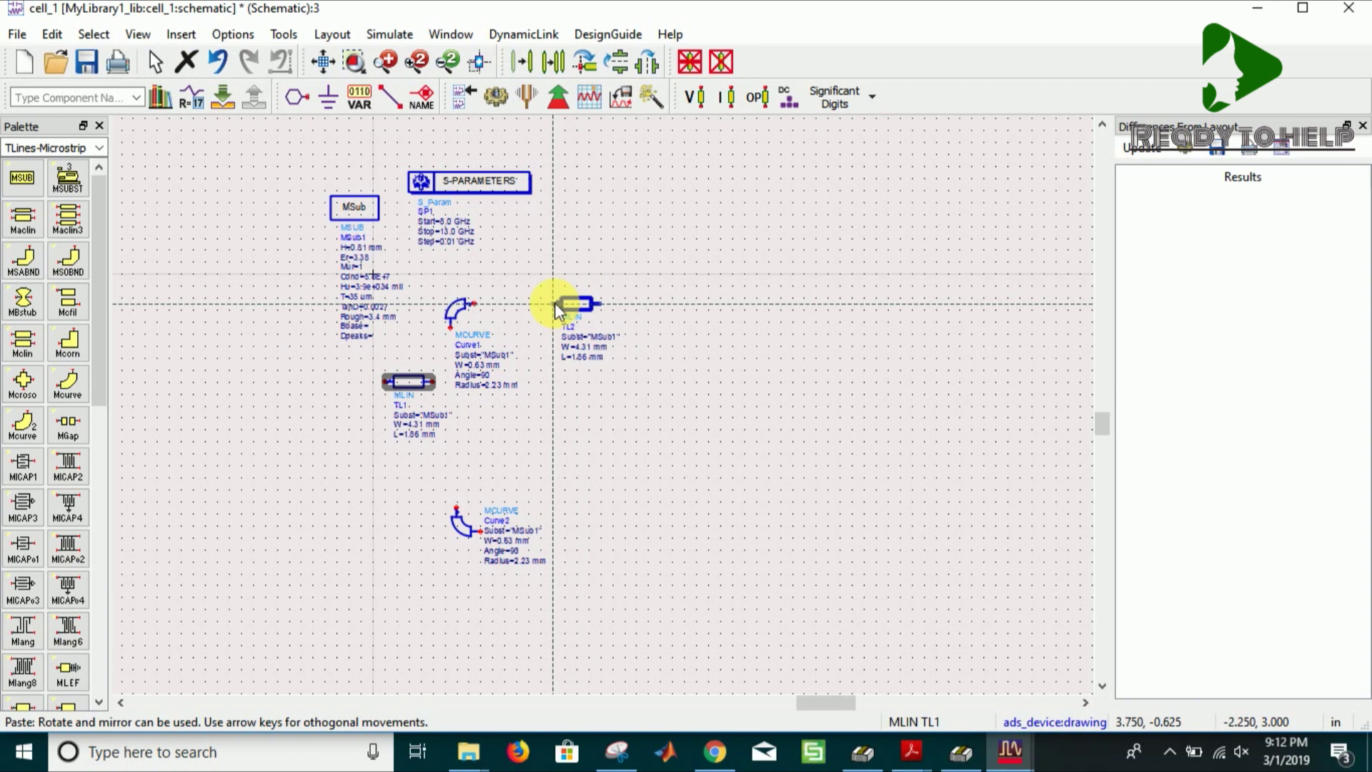
click(554, 303)
key(Escape)
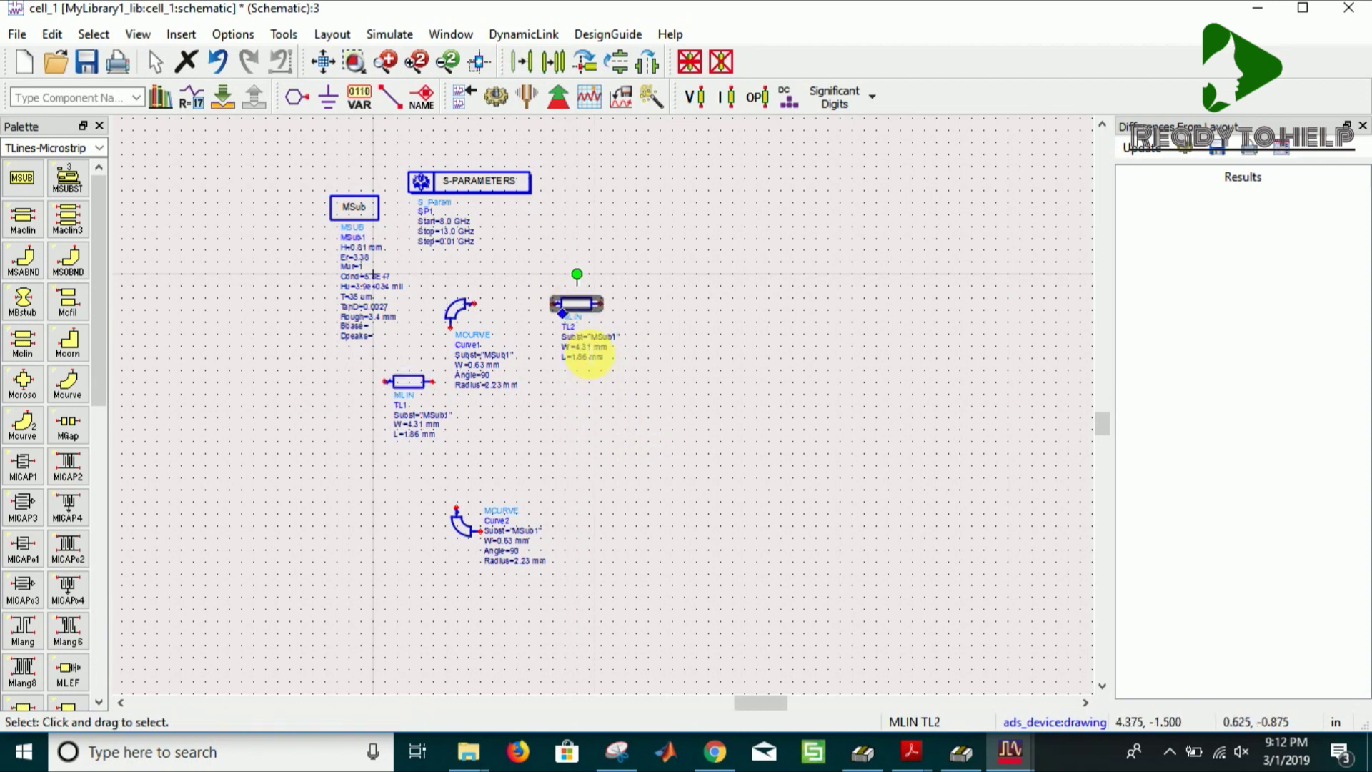
Set TL2's width to 0.63 mm and length to 1.0 mm
double_click(588, 349)
text(0.63)
key(Tab)
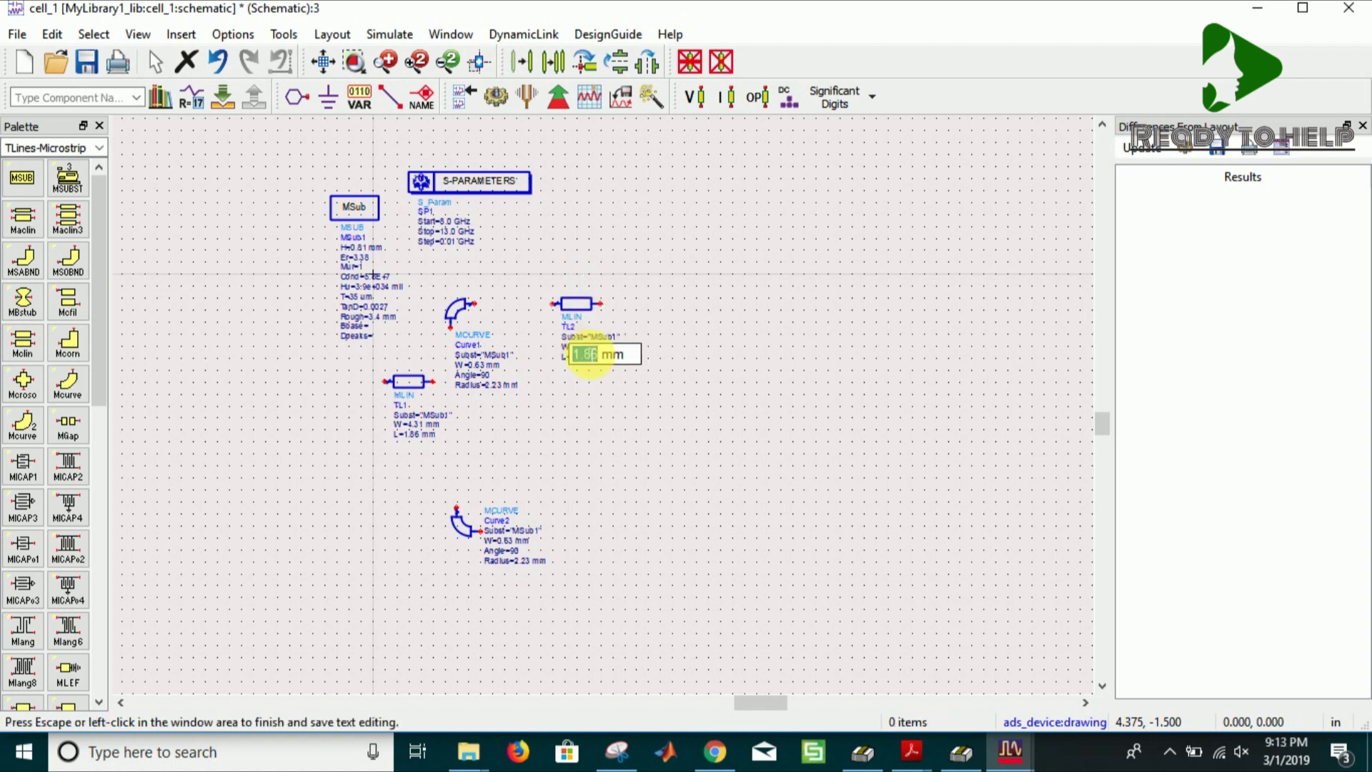
text(1.0)
key(Return)
Copy TL2 and place the copy TL3 beside Curve2
click(577, 307)
key(ctrl+c)
key(ctrl+v)
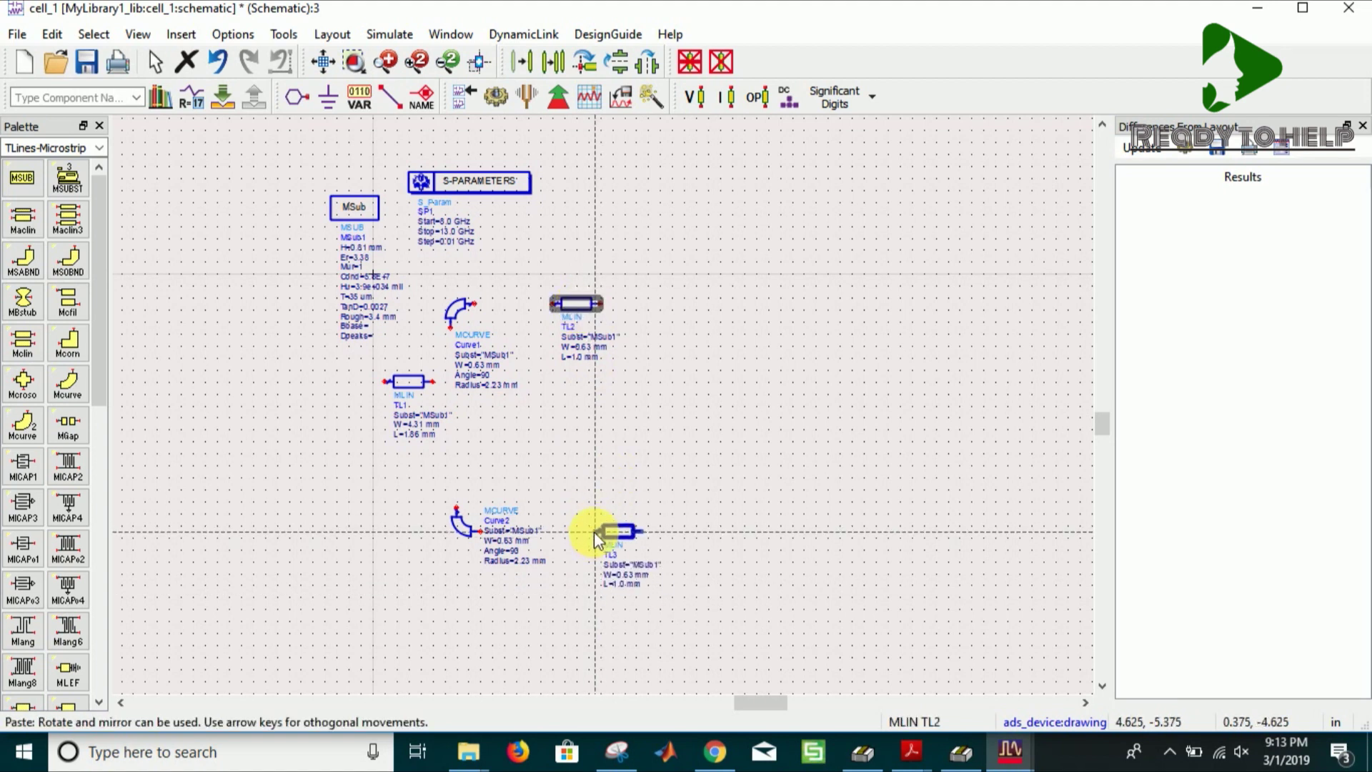
click(594, 532)
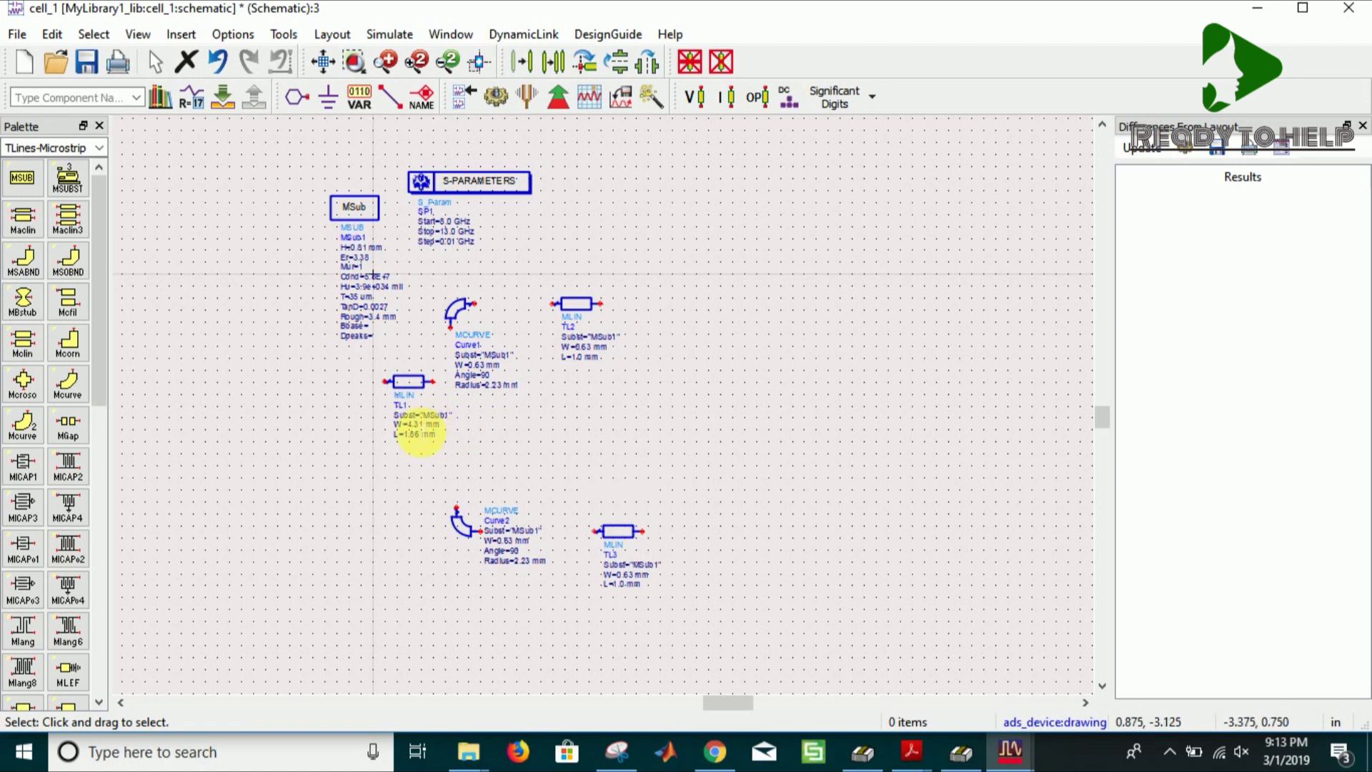
Set TL1's length to 4.31 mm and shift TL3 to the left
click(419, 432)
key(Tab)
key(Tab)
text(4)
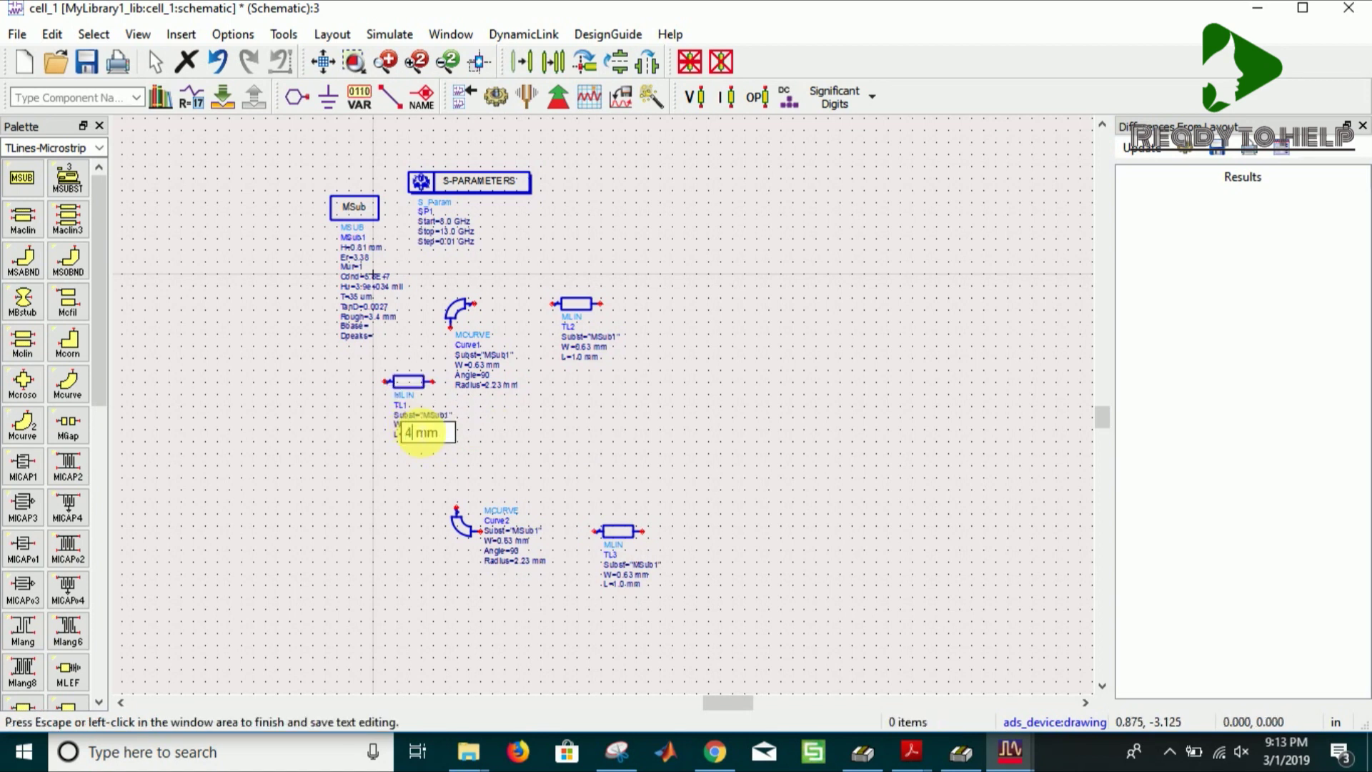
click(567, 413)
drag(619, 530, 591, 532)
click(701, 469)
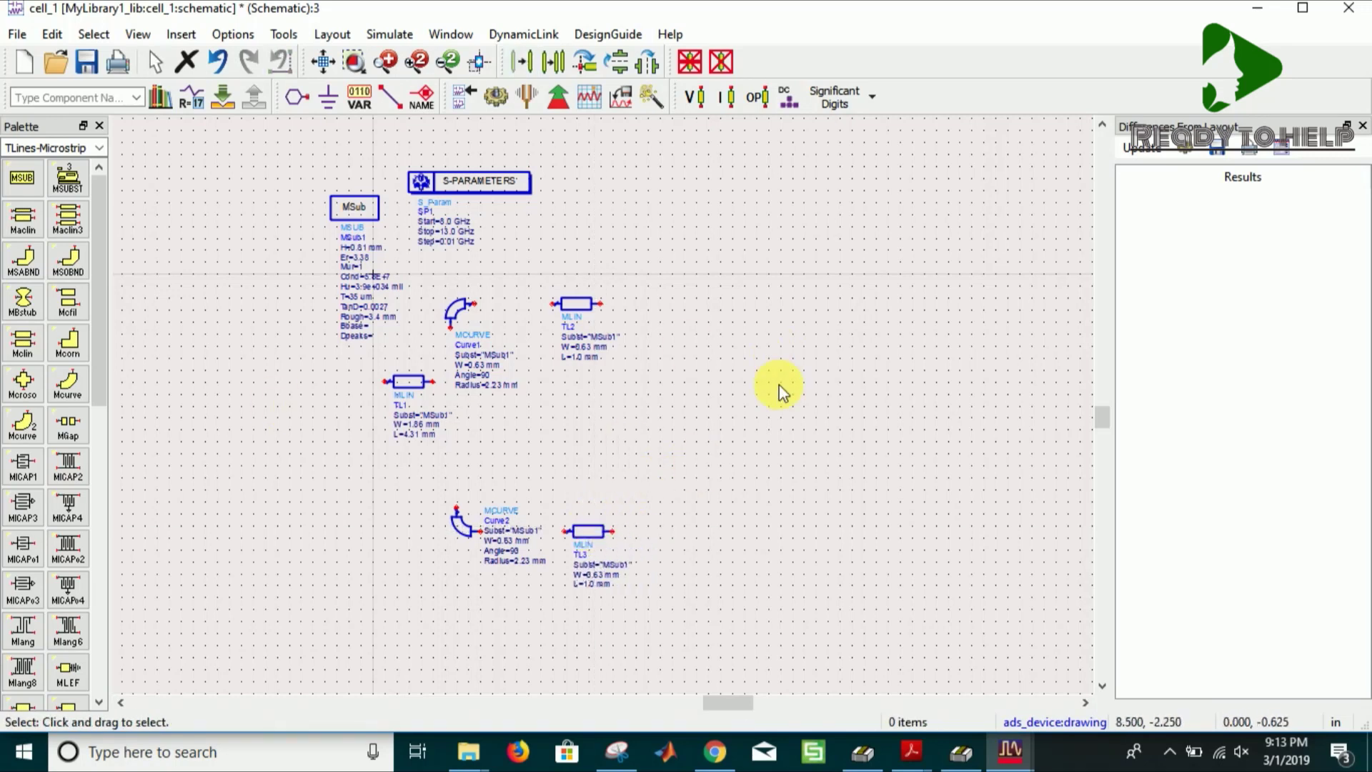
Paste a copy of TL2 as TL4 to the right of TL2
click(581, 306)
key(ctrl+c)
click(722, 398)
key(ctrl+v)
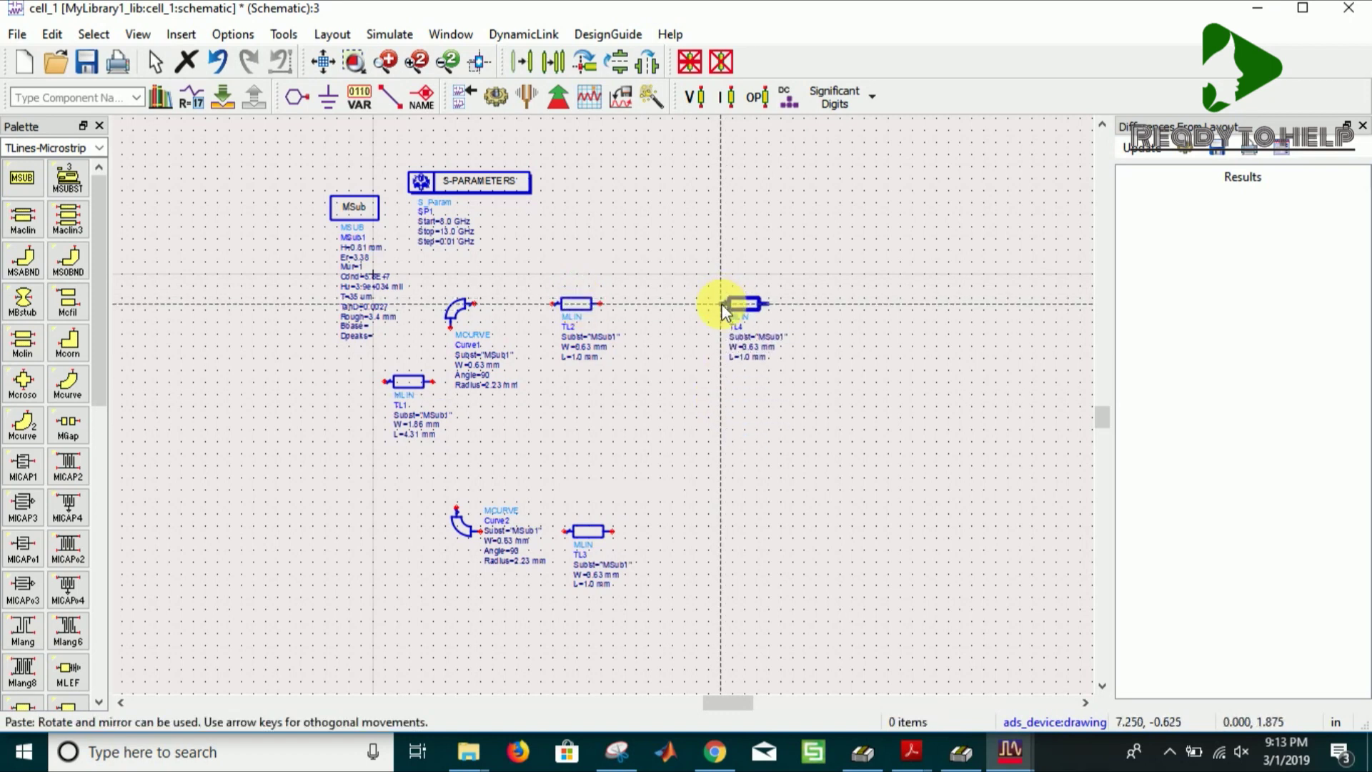
click(723, 309)
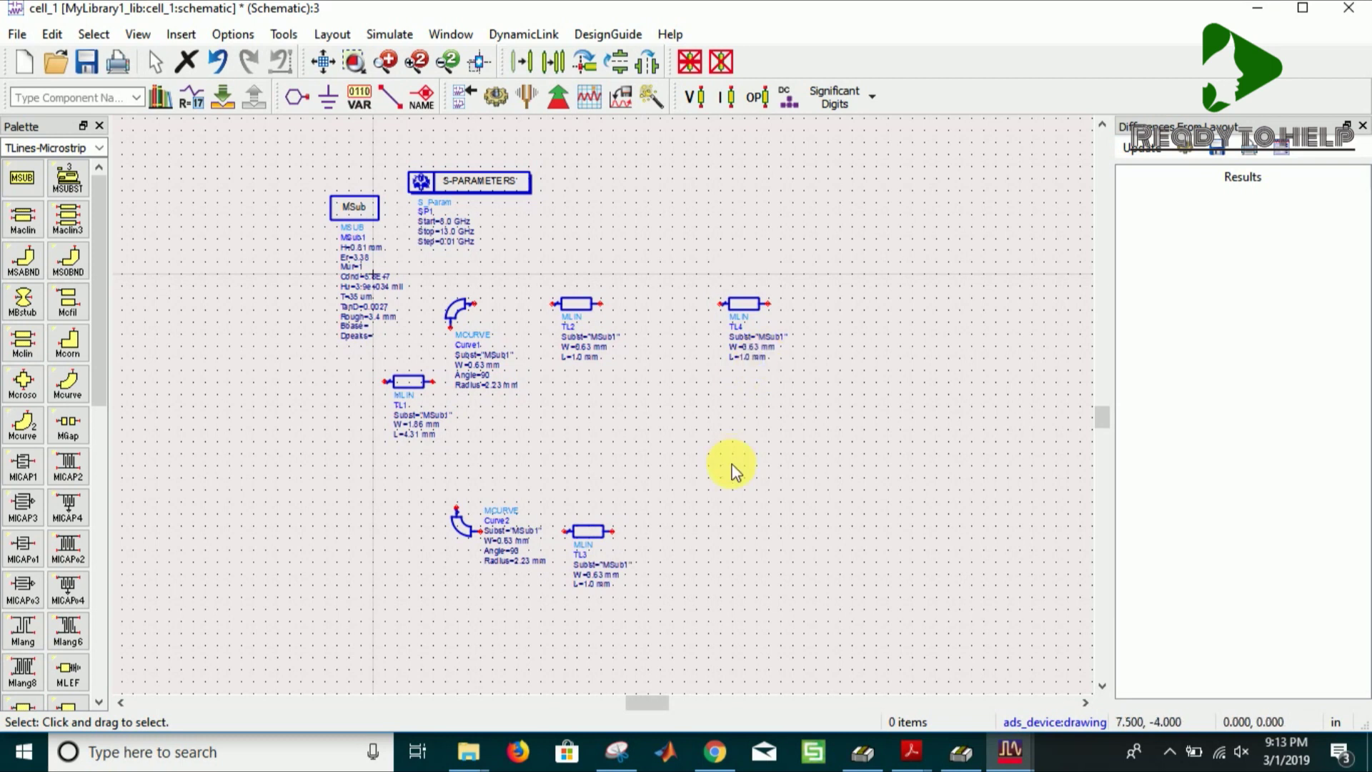
Synthesize a 70.7-ohm line in the TXLINE calculator to get its width and length
click(864, 751)
click(541, 402)
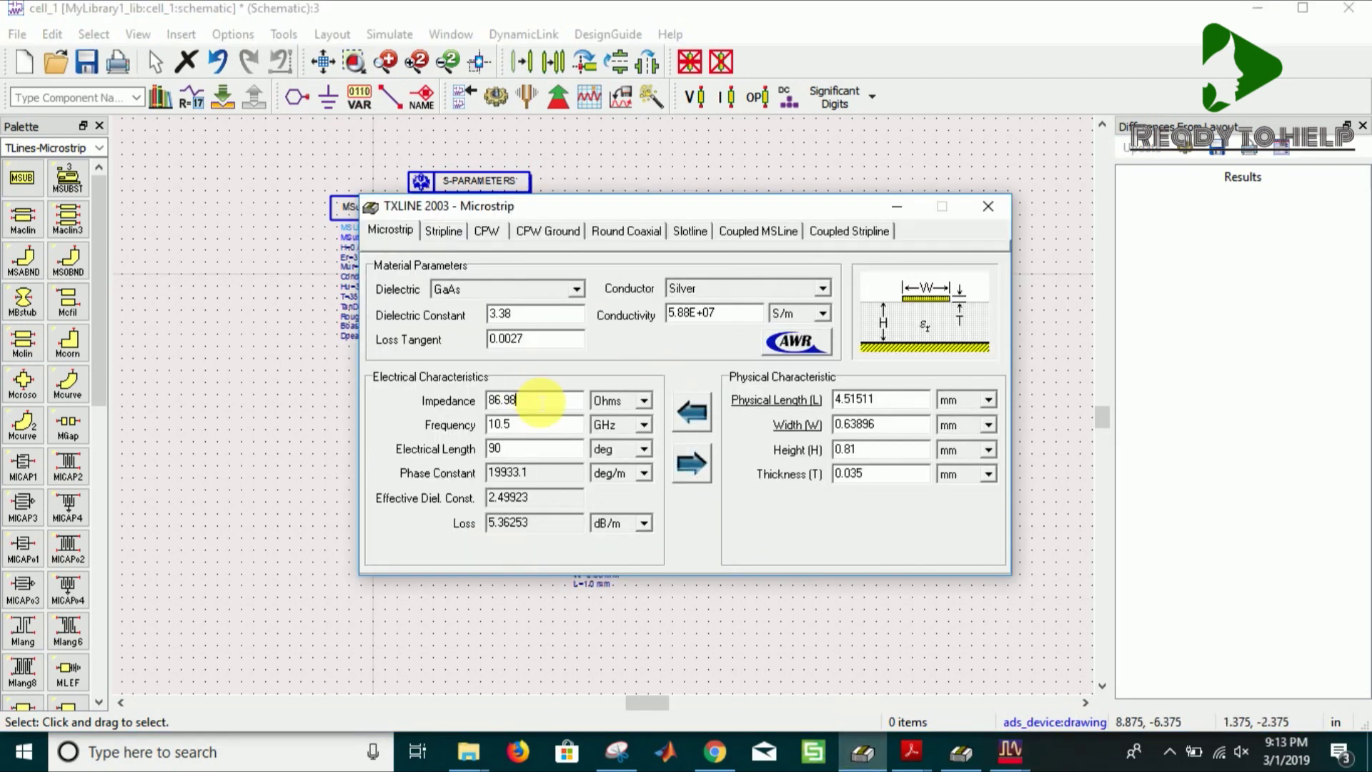
key(BackSpace)
key(BackSpace)
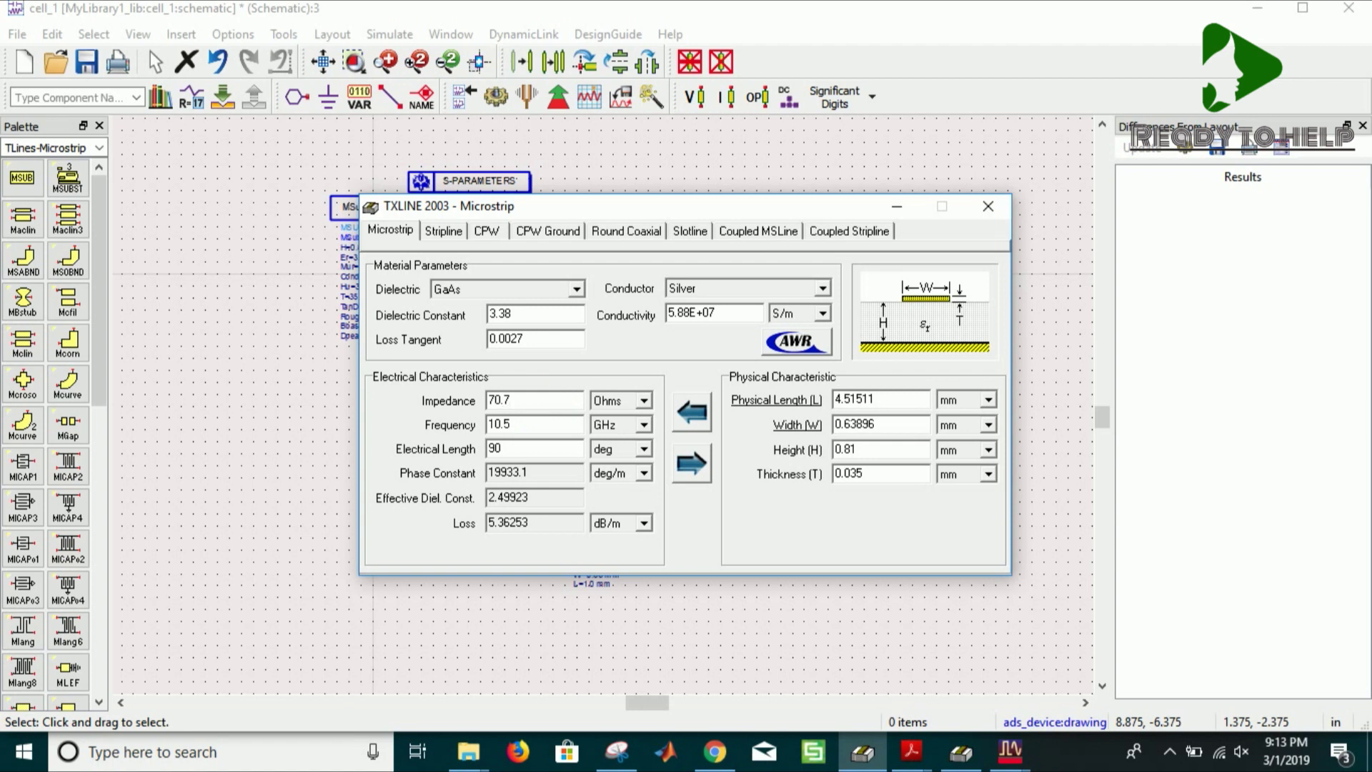
click(688, 447)
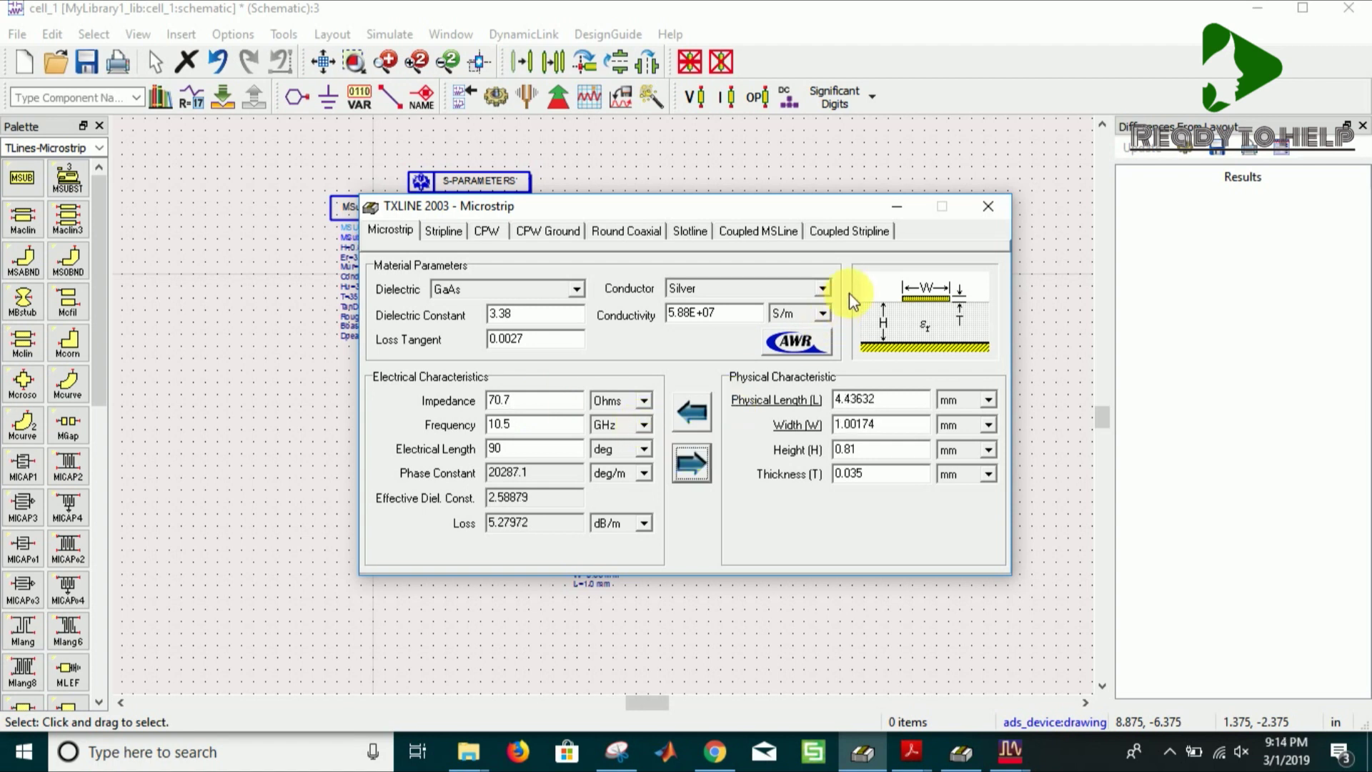
click(896, 208)
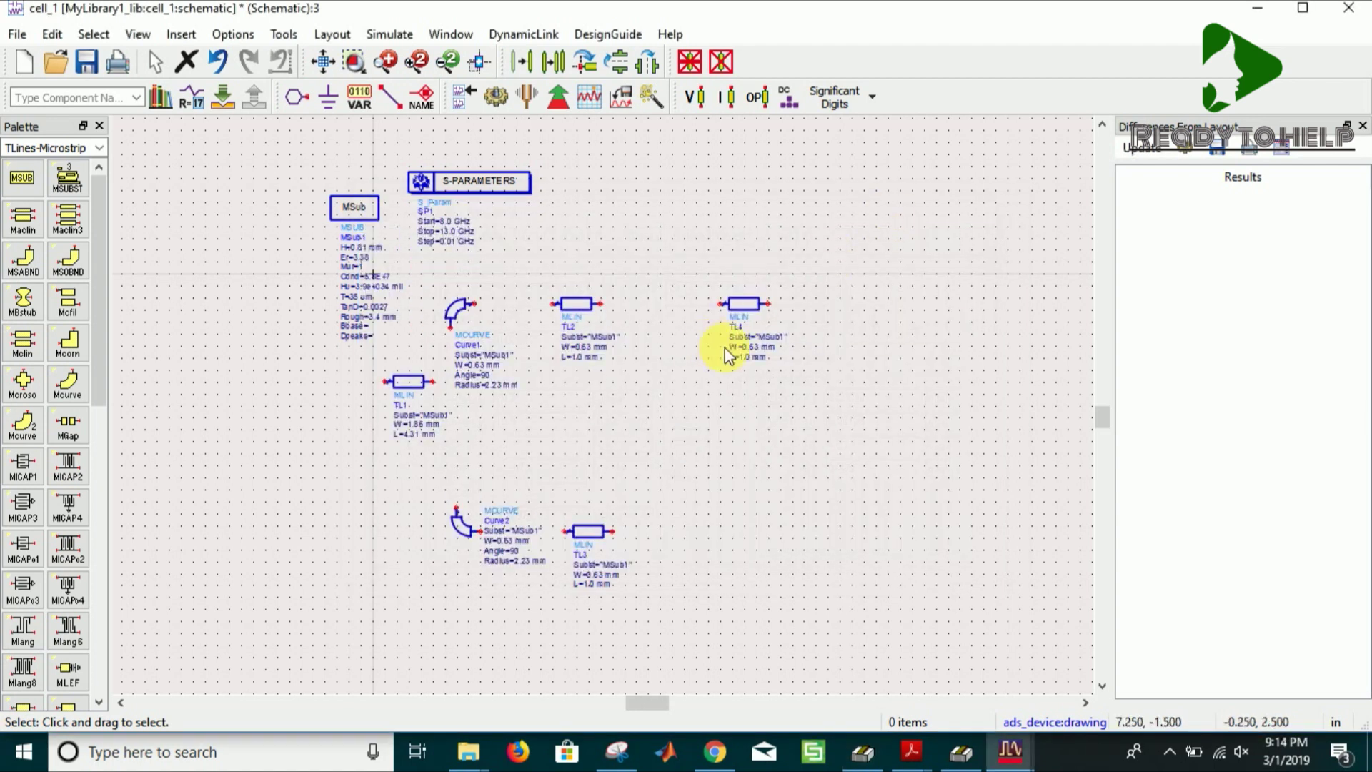
Set TL4 to W=1 mm and L=4.43 mm
double_click(756, 353)
text(1)
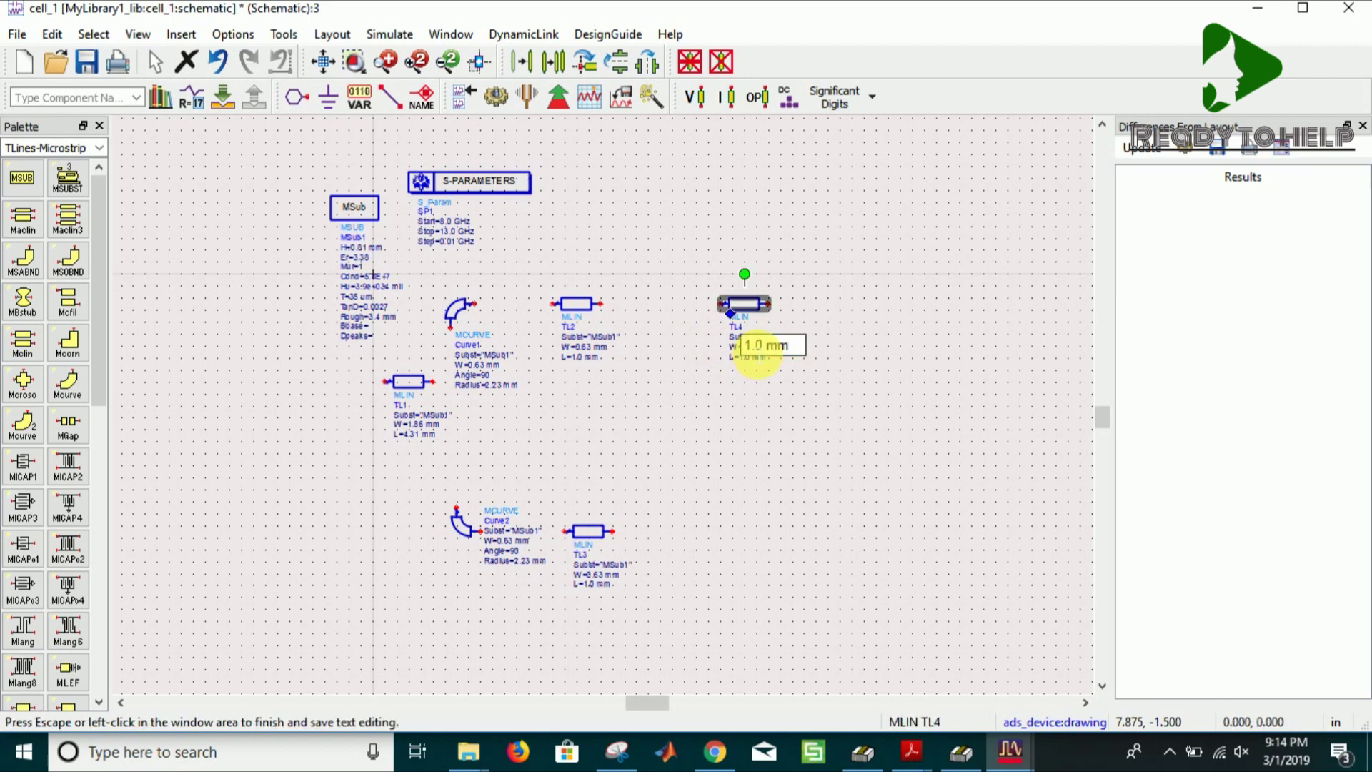
key(Tab)
text(4.43)
click(755, 326)
Copy TL4 as TL5 in the lower row and TL6 to the right of TL4
click(743, 305)
key(ctrl+c)
key(ctrl+v)
click(722, 533)
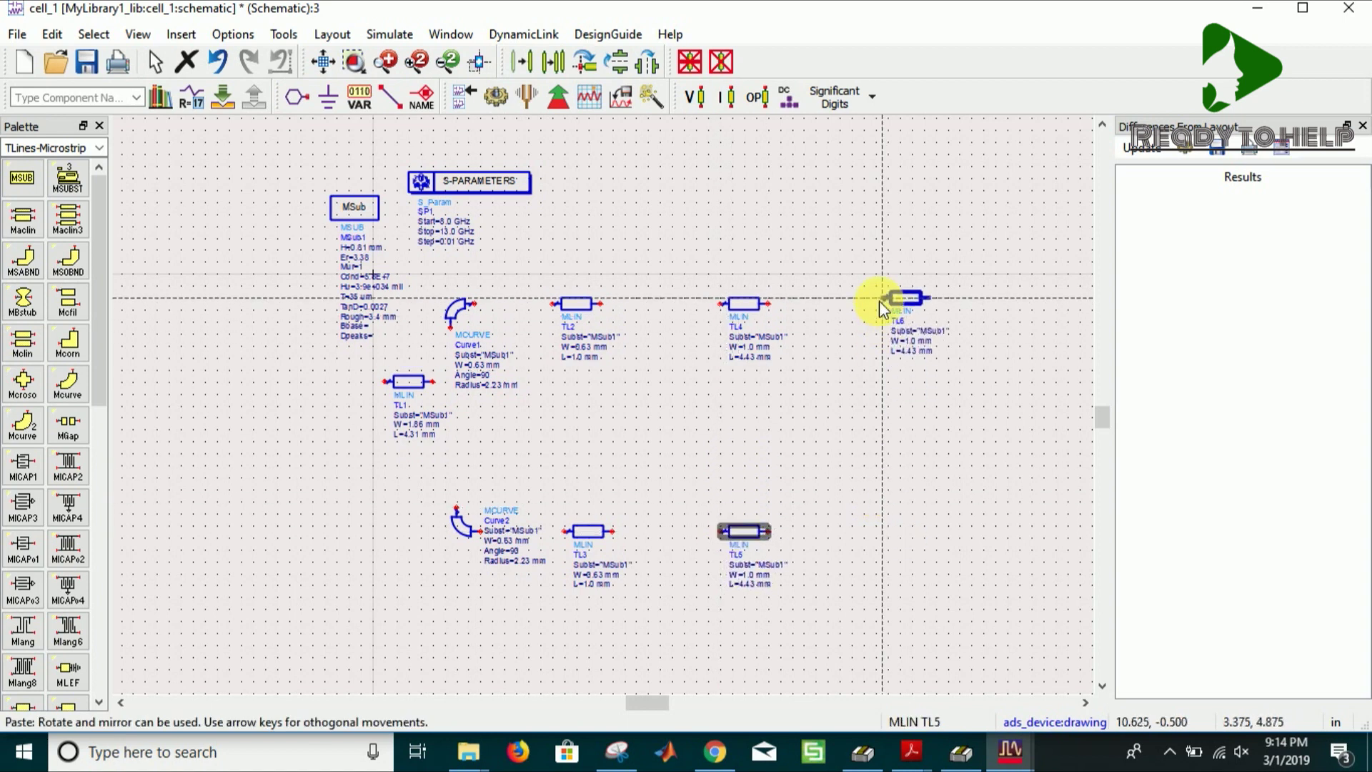
click(879, 303)
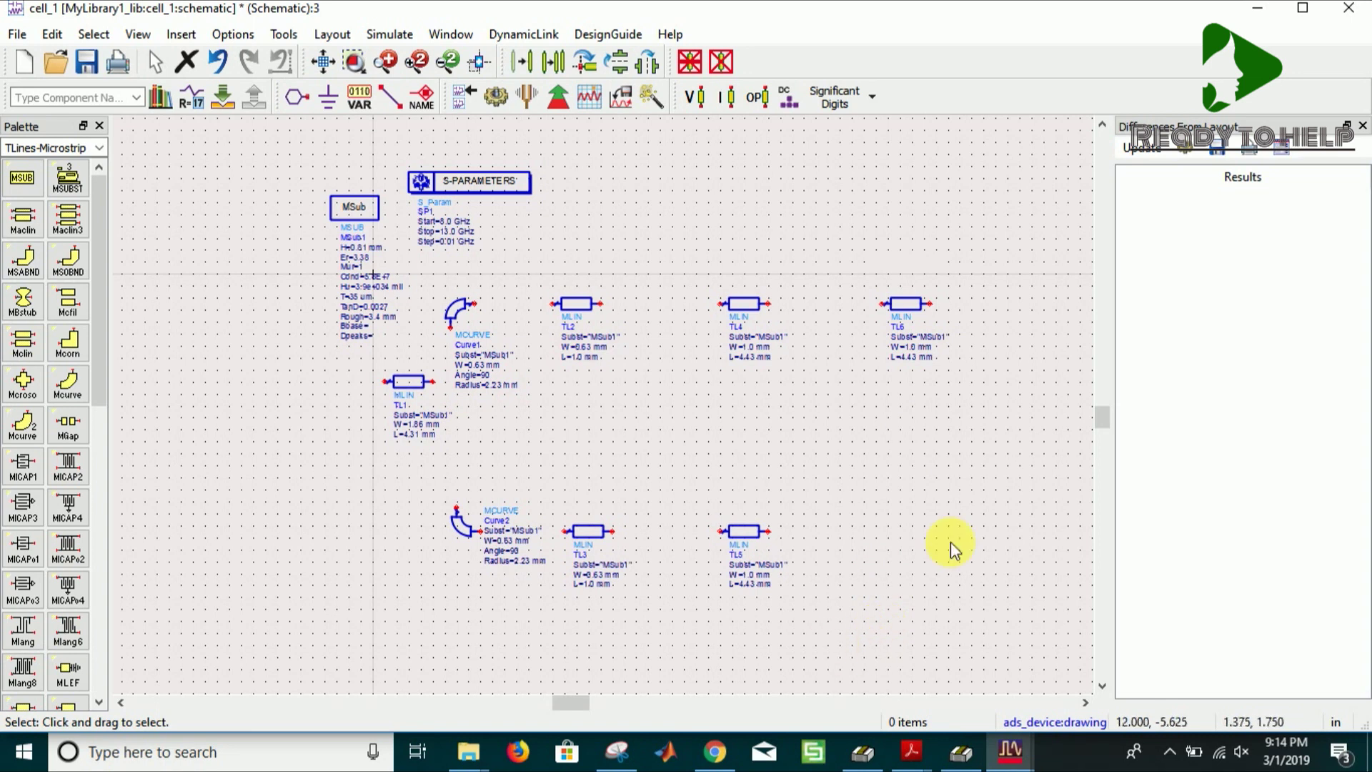
Synthesize a 57.485-ohm line in the TXLINE calculator
click(864, 751)
click(552, 403)
key(BackSpace)
key(BackSpace)
text(57.)
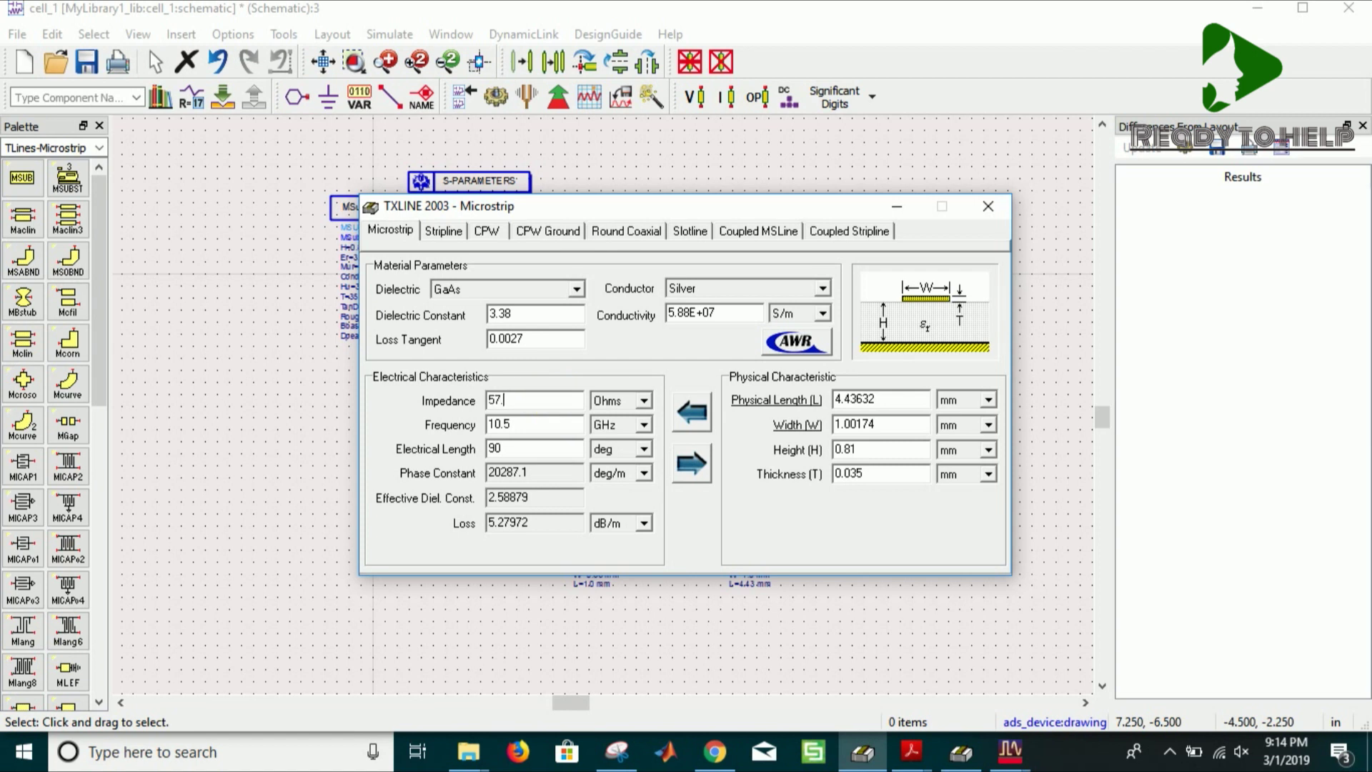
click(692, 465)
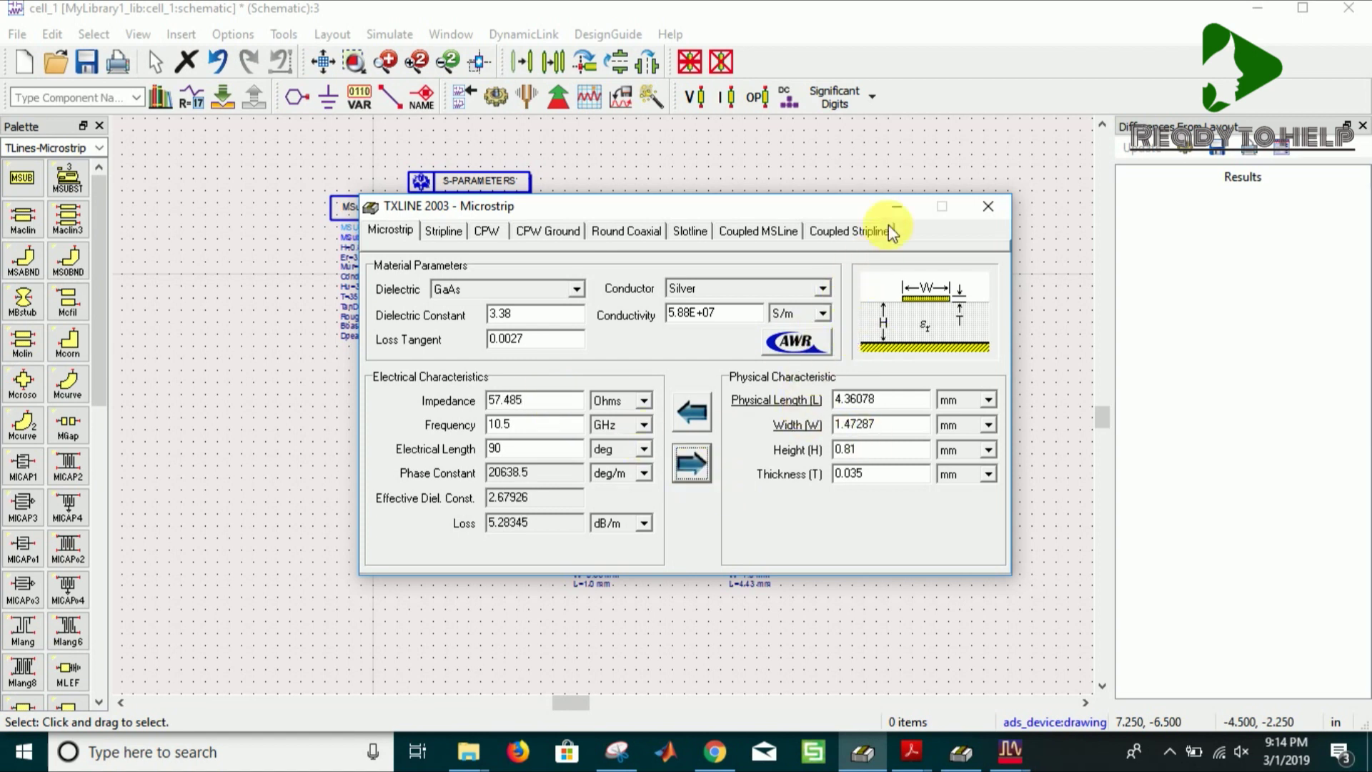
click(897, 206)
Set TL6 to W=1.47 mm and L=4.36 mm
click(917, 350)
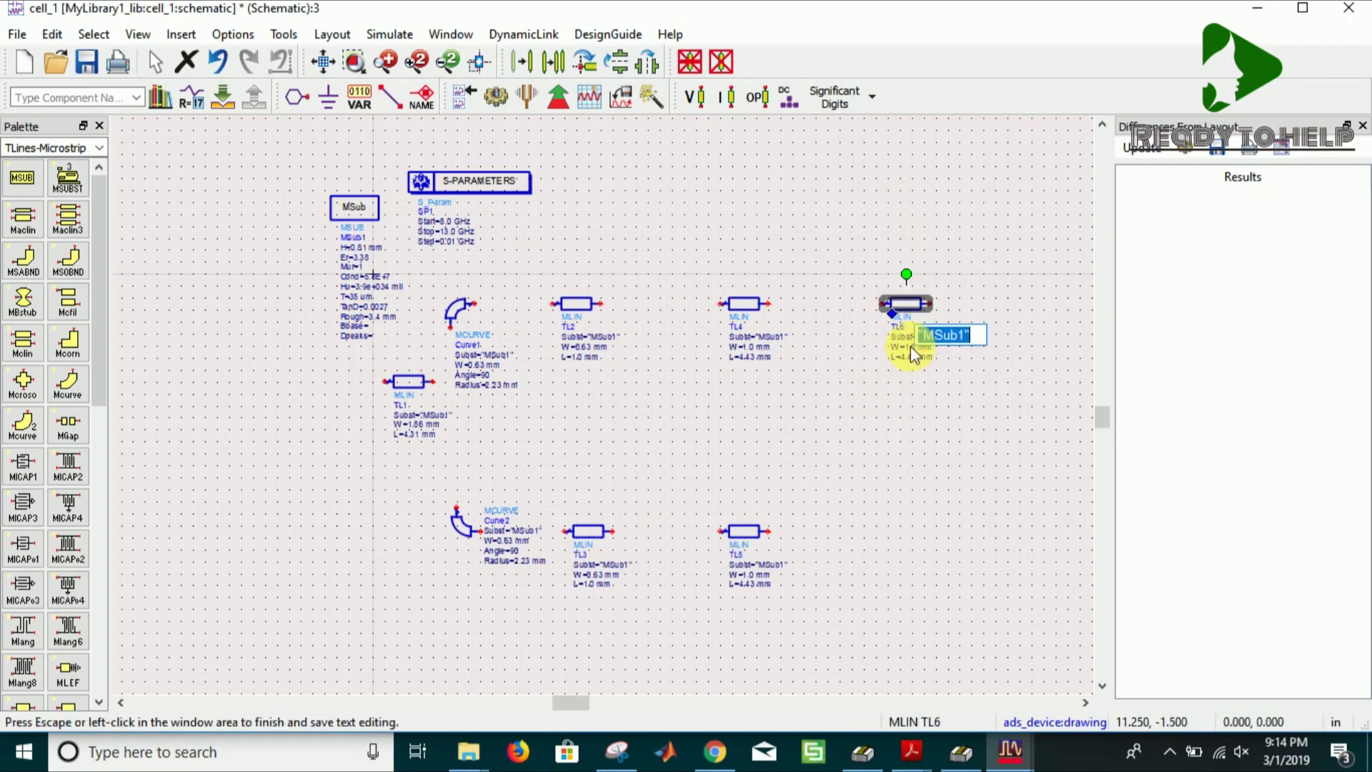
text(.47)
key(Tab)
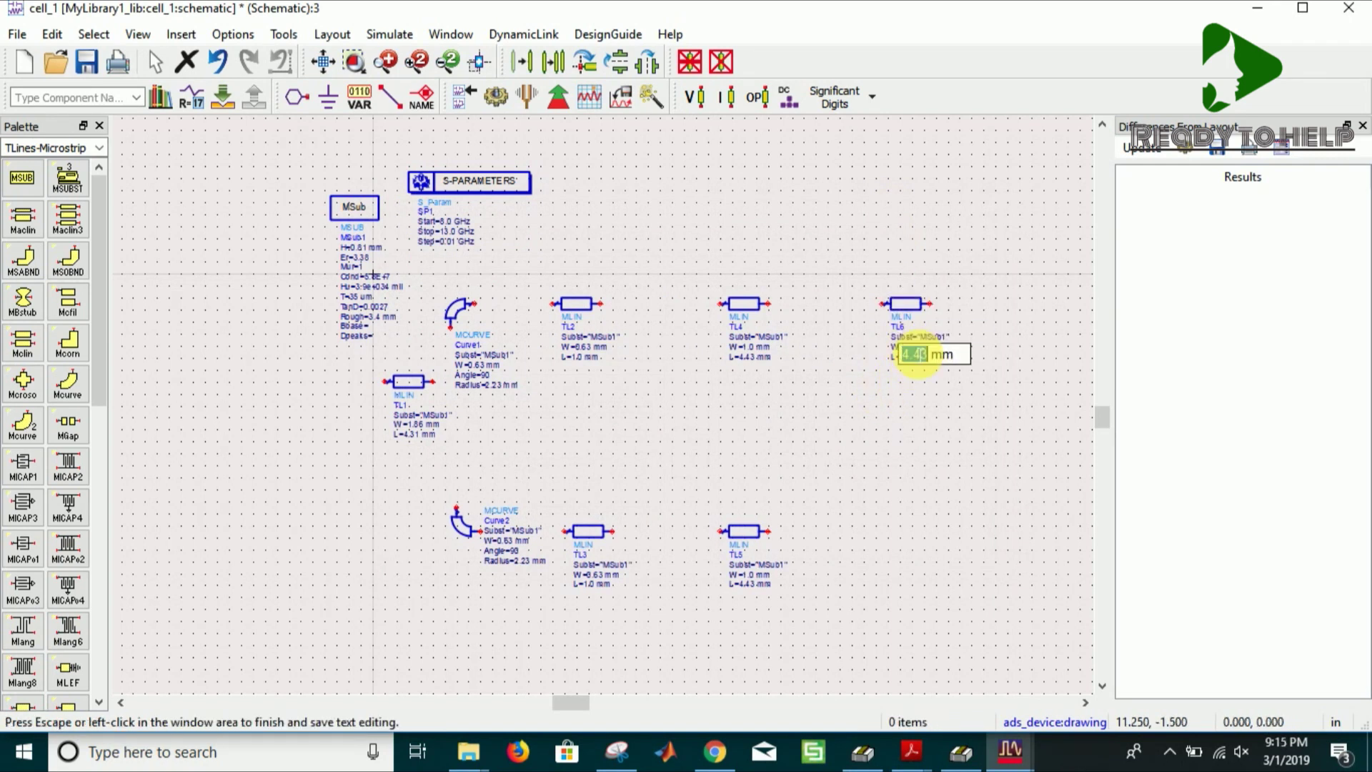
text(4.36)
key(Return)
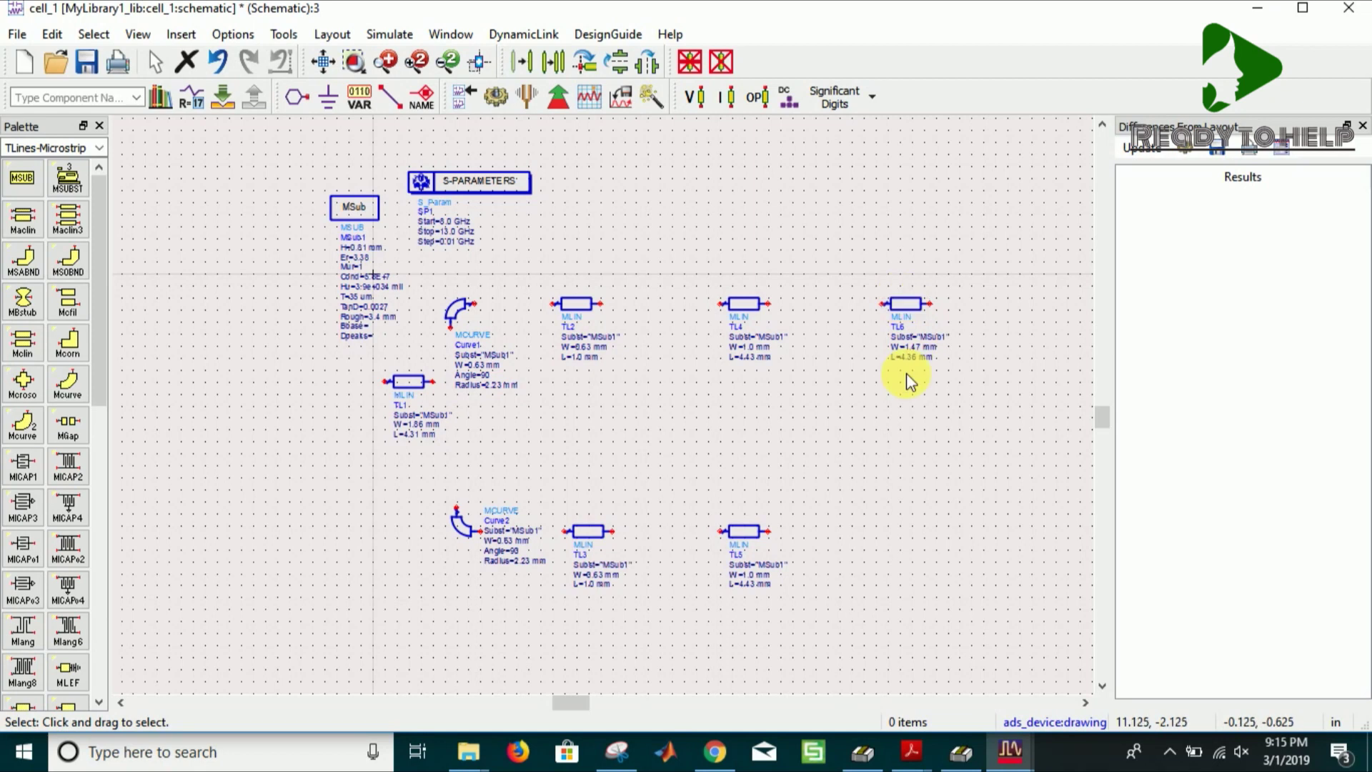
Copy TL6 as TL7 in the lower row
click(902, 306)
key(ctrl+c)
key(ctrl+v)
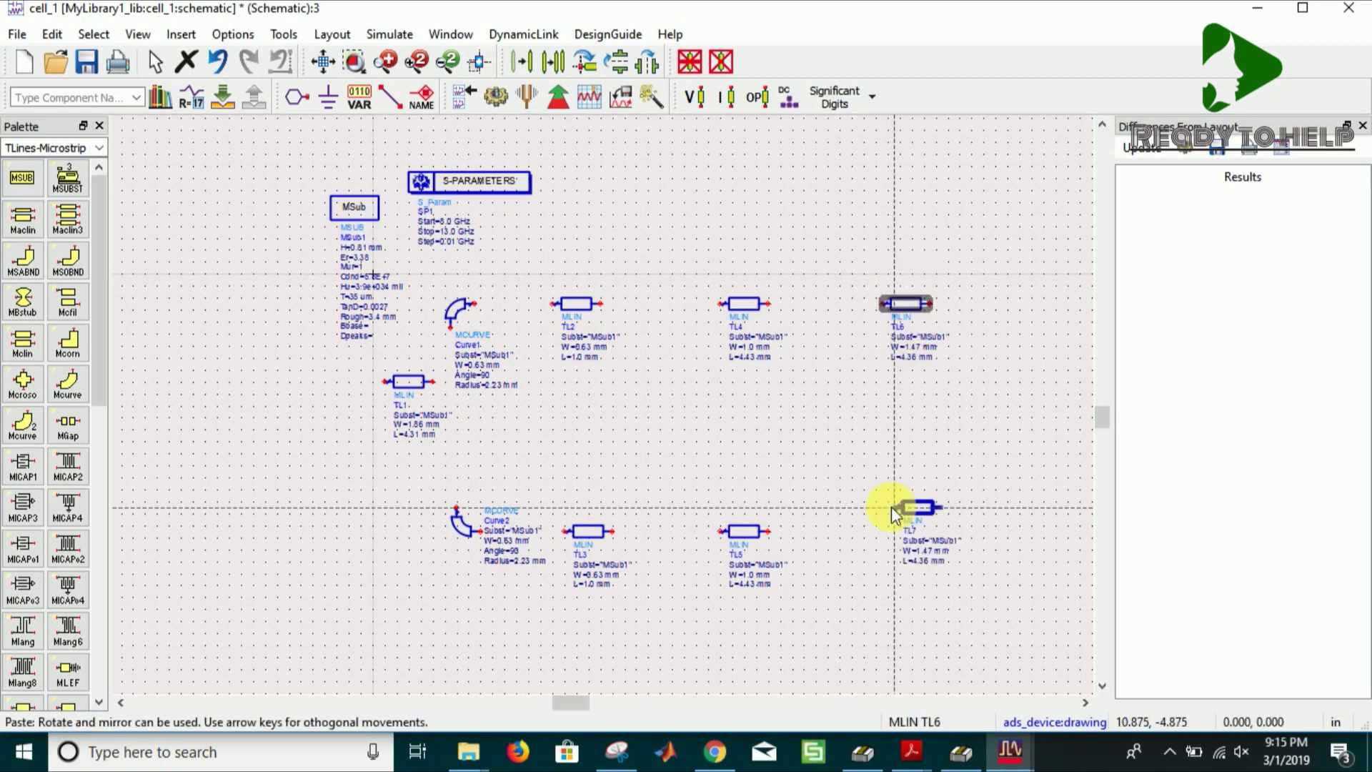
click(882, 532)
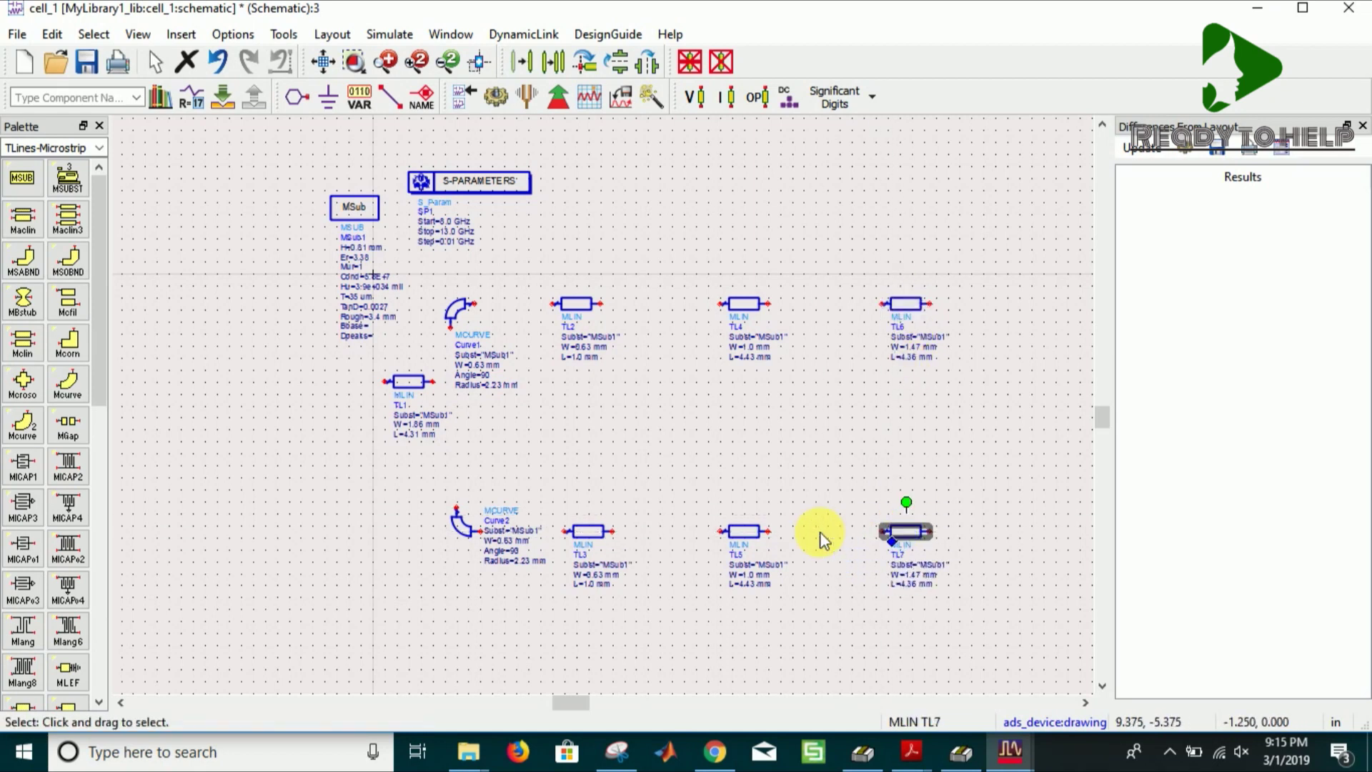
drag(580, 708, 698, 711)
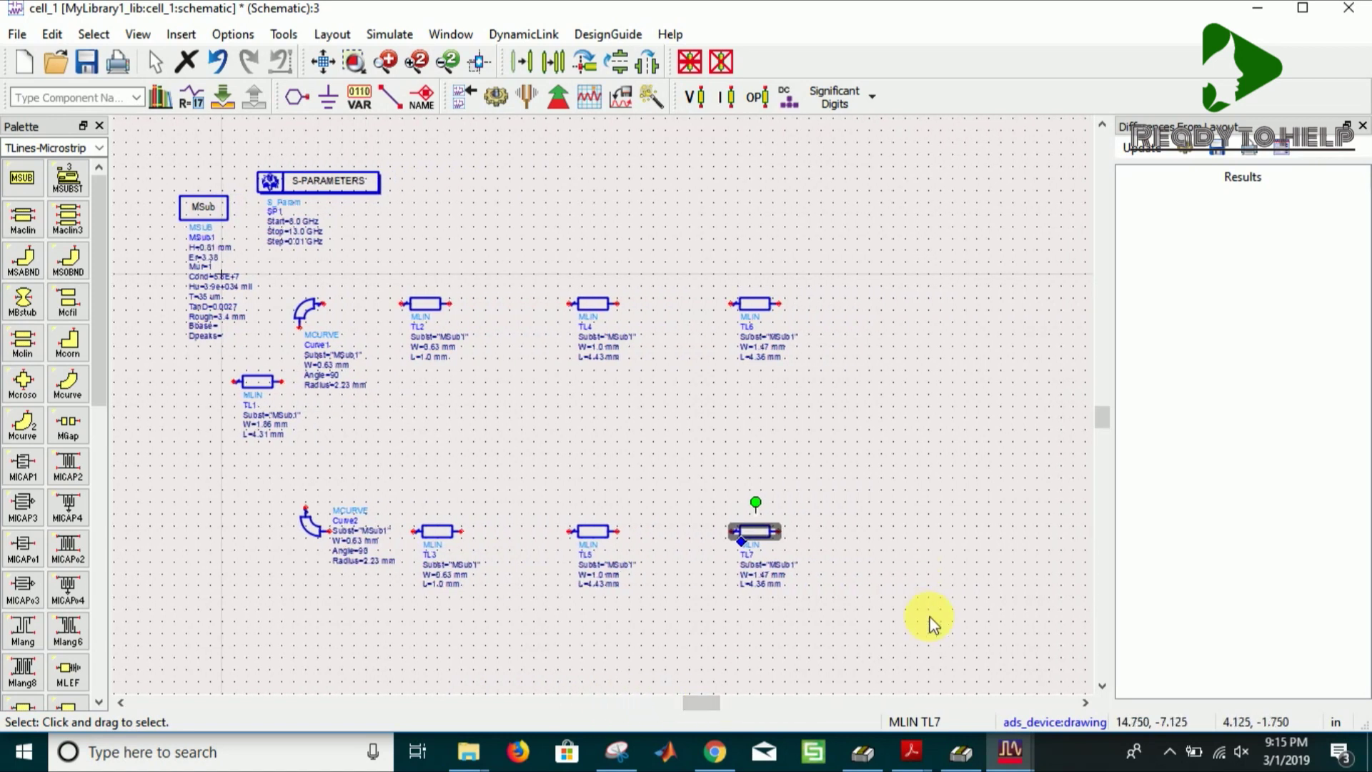
click(719, 297)
Move TL1 further left, then place its copies TL8 and TL9 at both row ends
drag(252, 384, 222, 415)
click(357, 436)
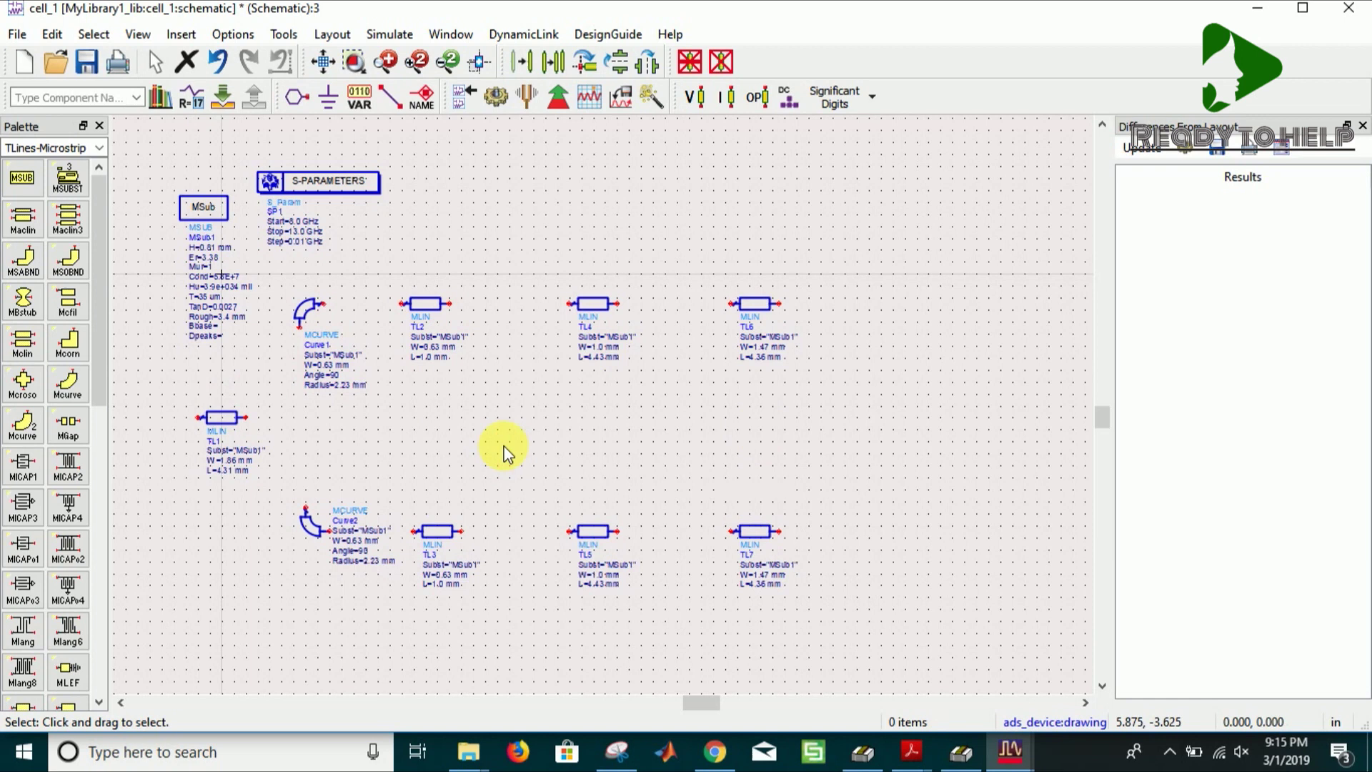
click(220, 417)
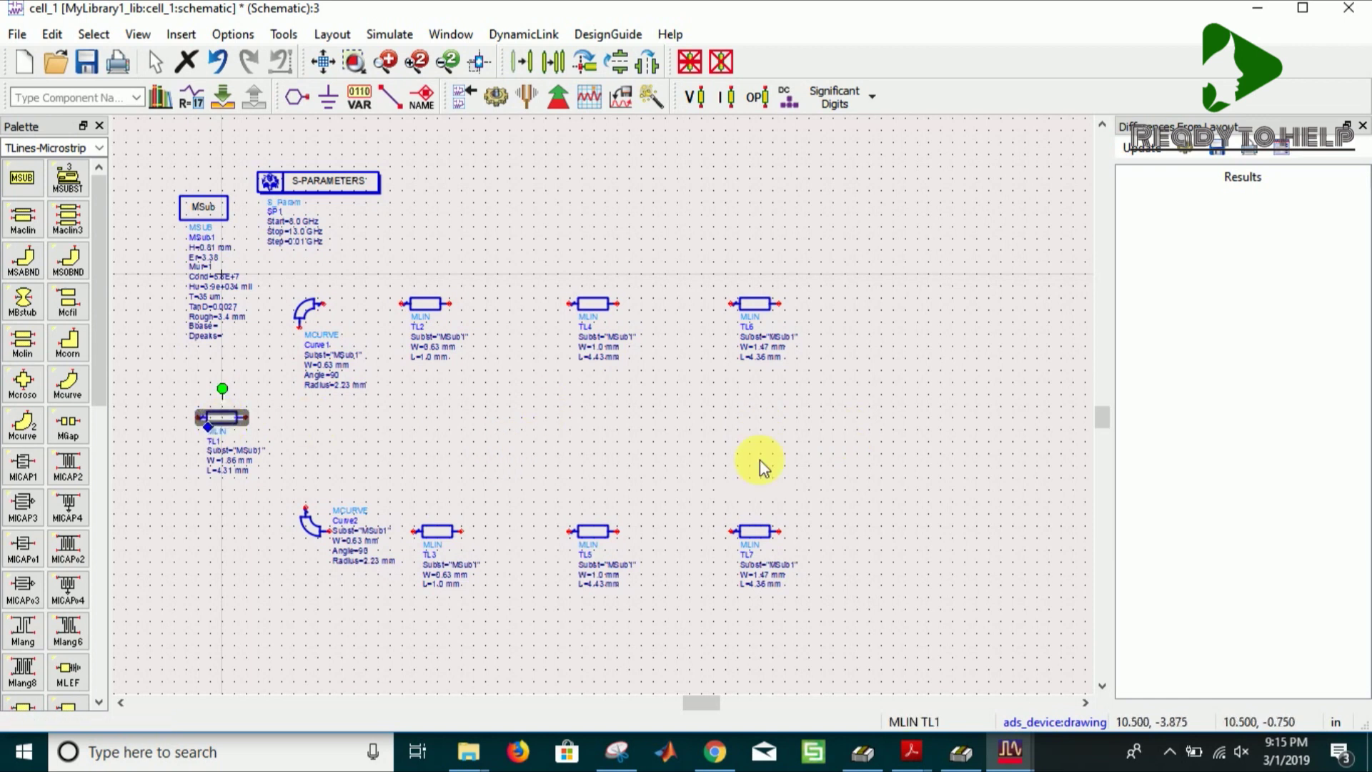
key(ctrl+c)
key(ctrl+v)
click(892, 305)
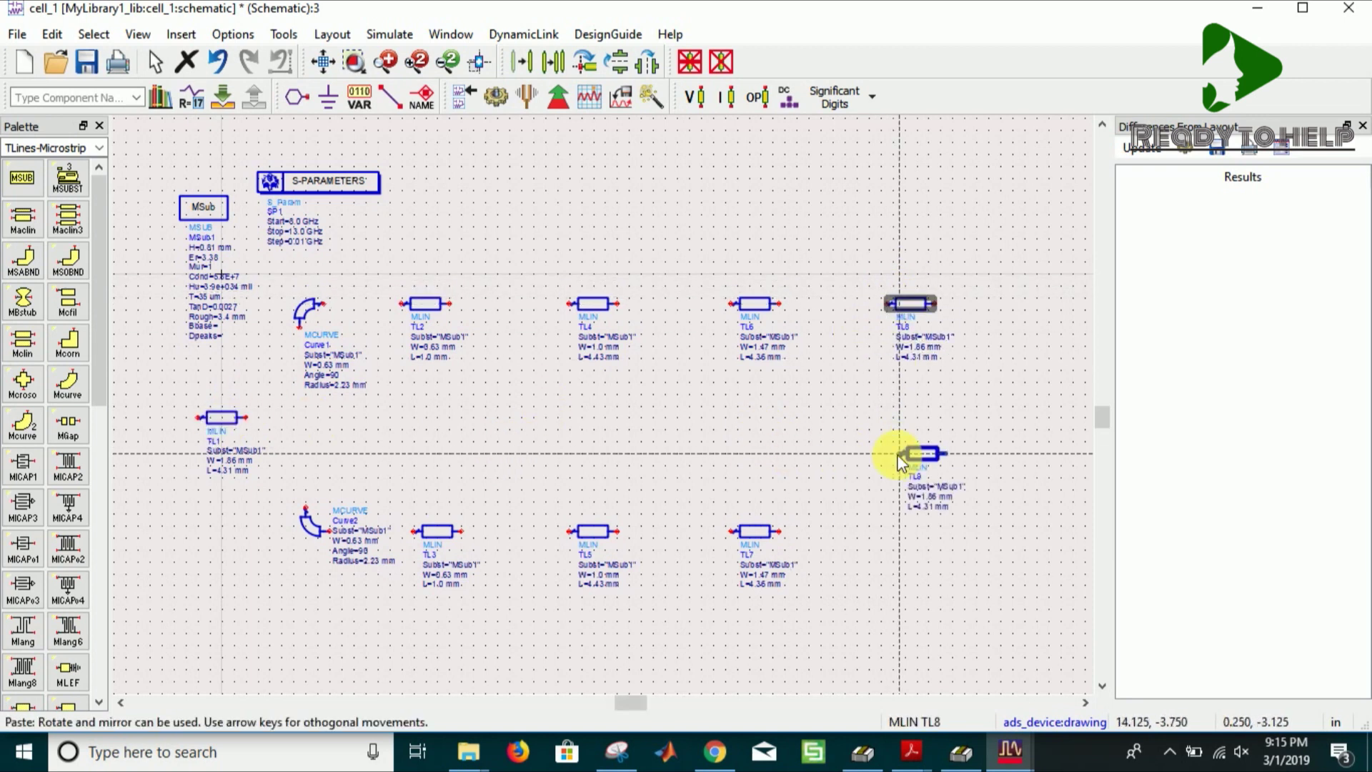
click(894, 533)
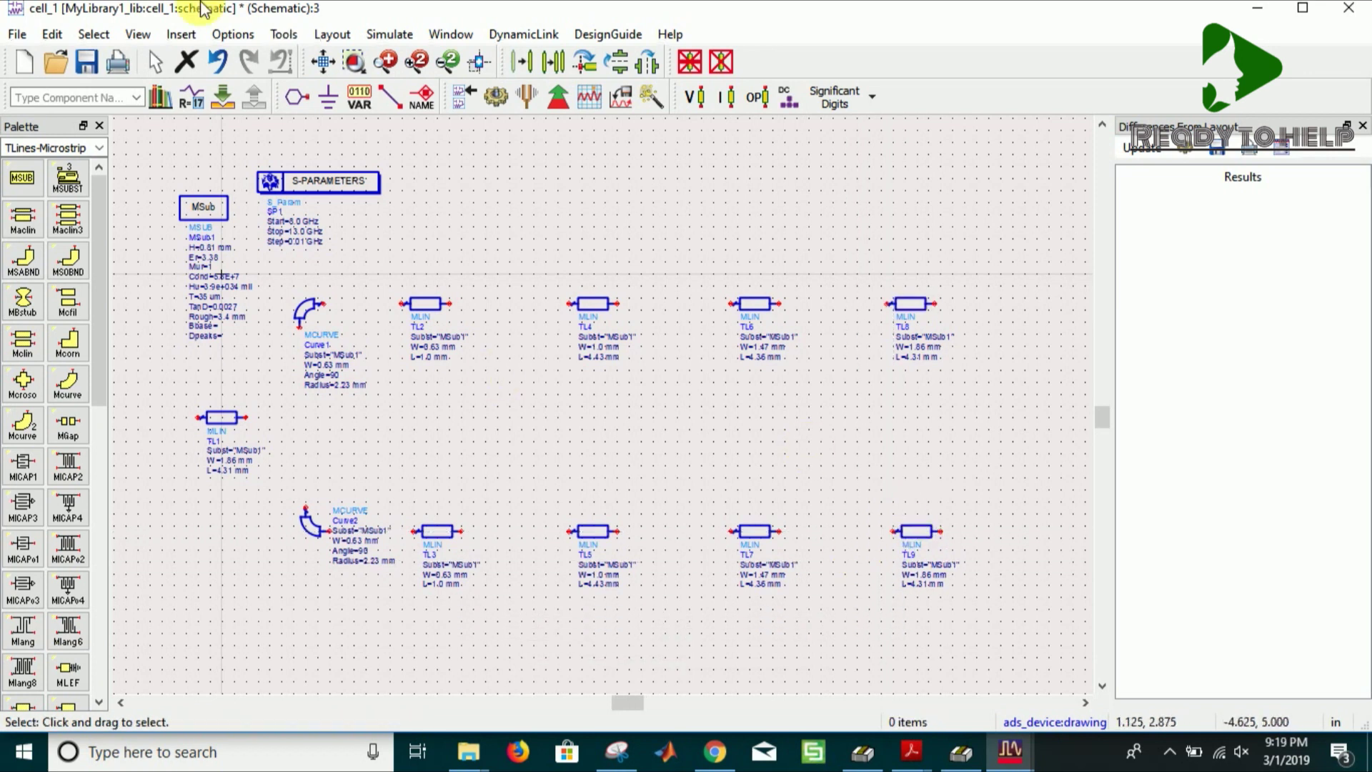
Wire TL1 to the ends of Curve1 and Curve2
click(391, 97)
click(244, 417)
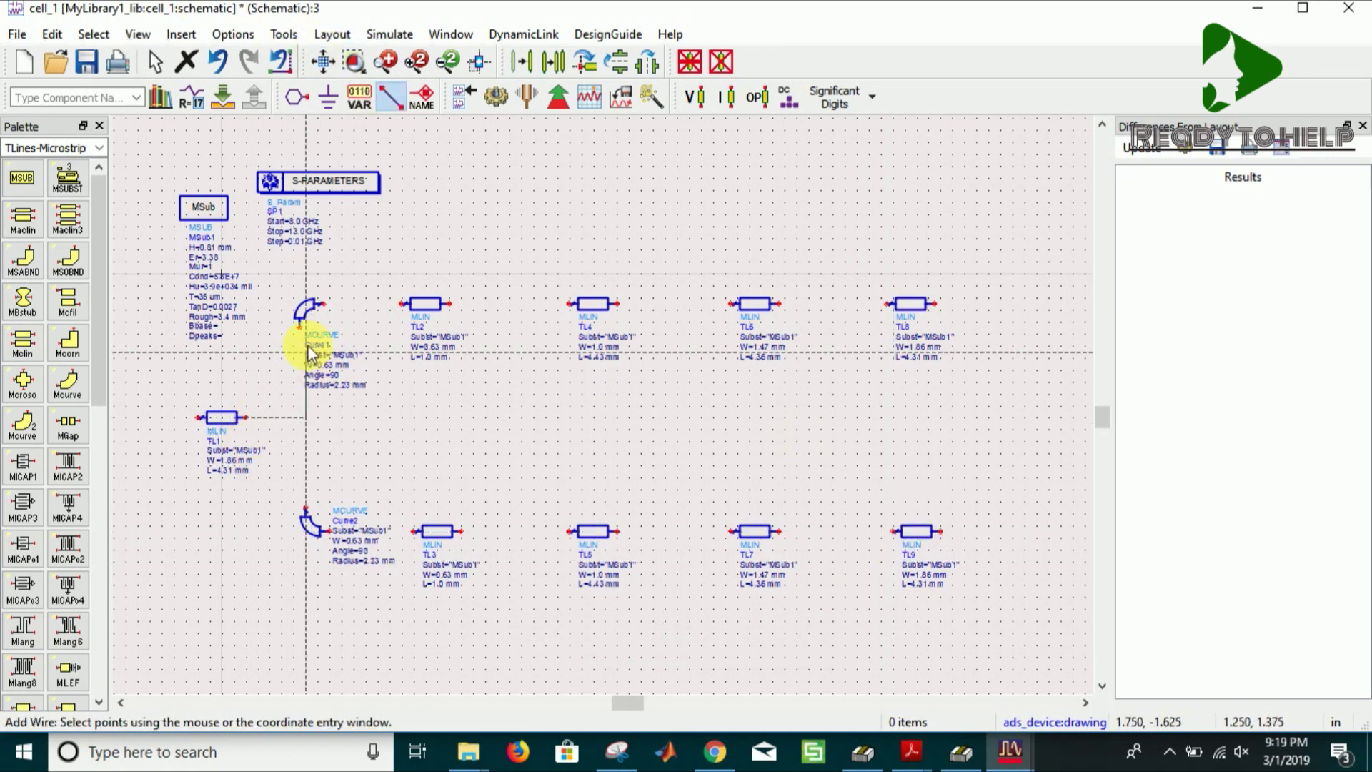
click(300, 322)
click(301, 418)
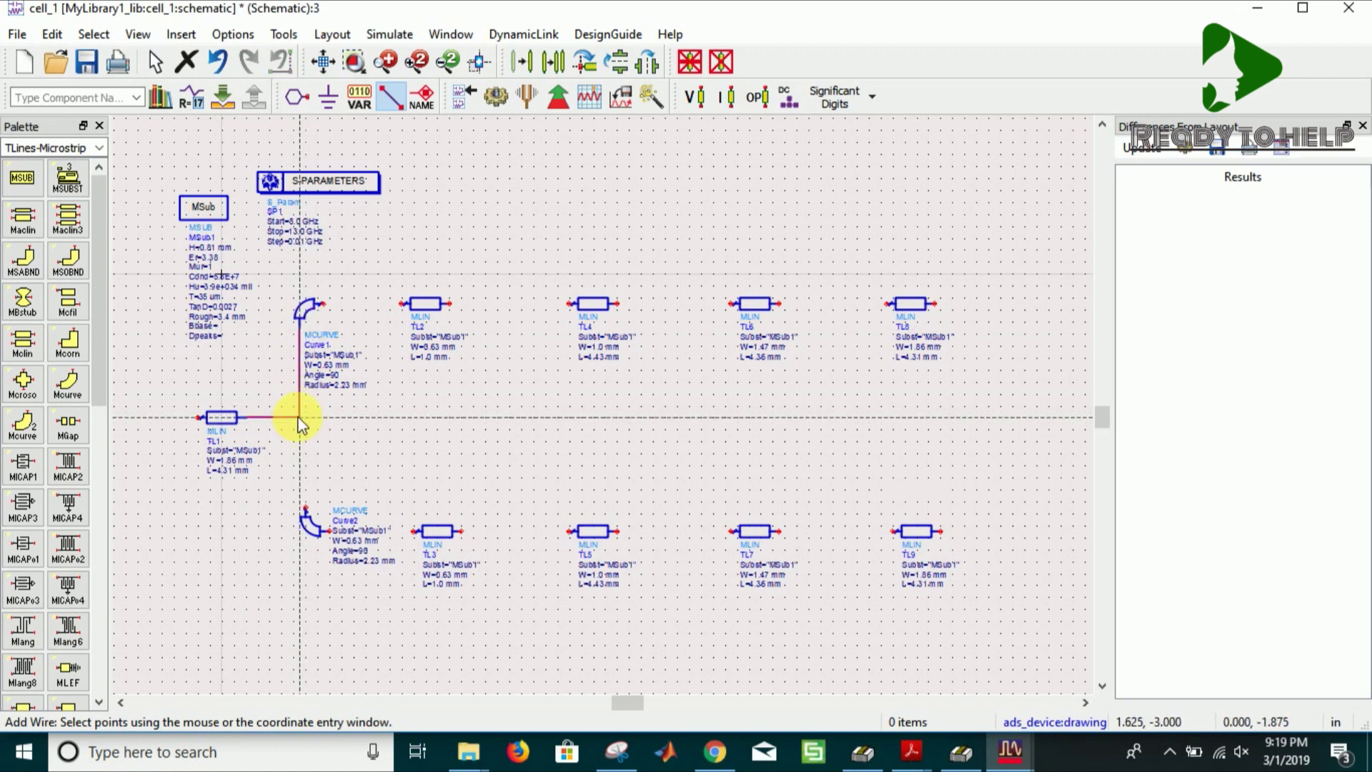
click(306, 508)
Chain the upper row with wires: Curve1, TL2, TL4, TL6, TL8
click(323, 305)
click(404, 304)
click(451, 304)
click(572, 305)
click(619, 304)
click(736, 304)
click(779, 304)
click(887, 305)
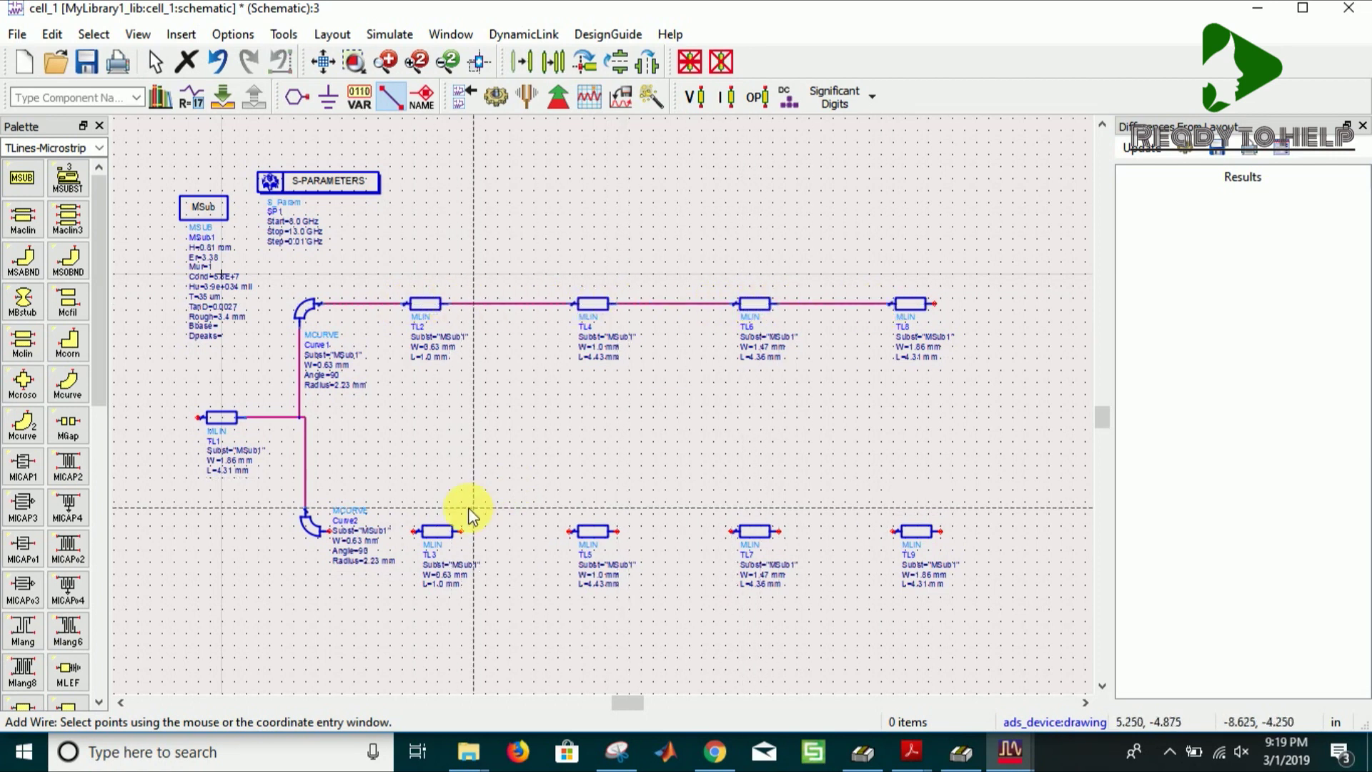
Chain the lower row with wires: Curve2, TL3, TL5, TL7, TL9
click(415, 532)
click(328, 532)
click(459, 532)
click(569, 532)
click(617, 532)
click(733, 532)
click(779, 532)
click(894, 532)
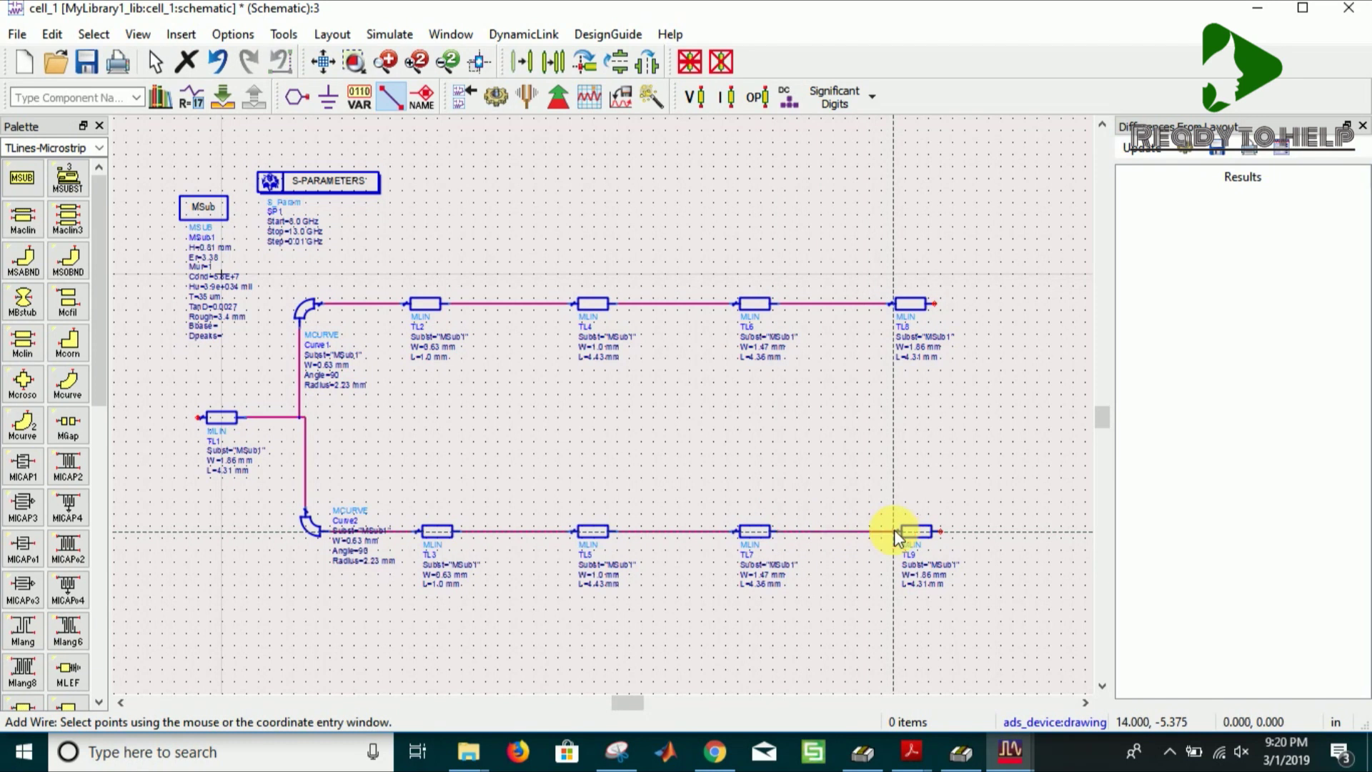
key(Escape)
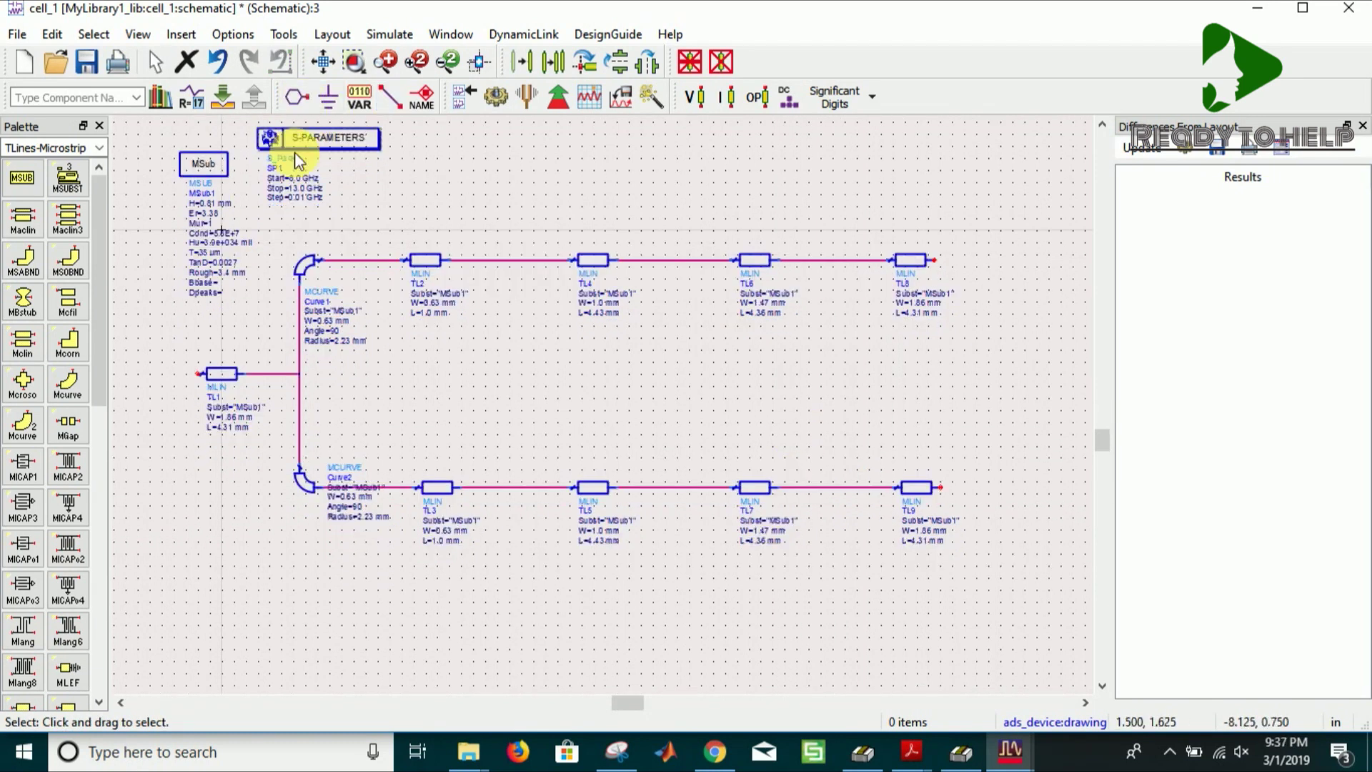
Place terminals P1, P2 and P3 at the line ends and a rotated port P4 between TL2 and TL4
click(297, 97)
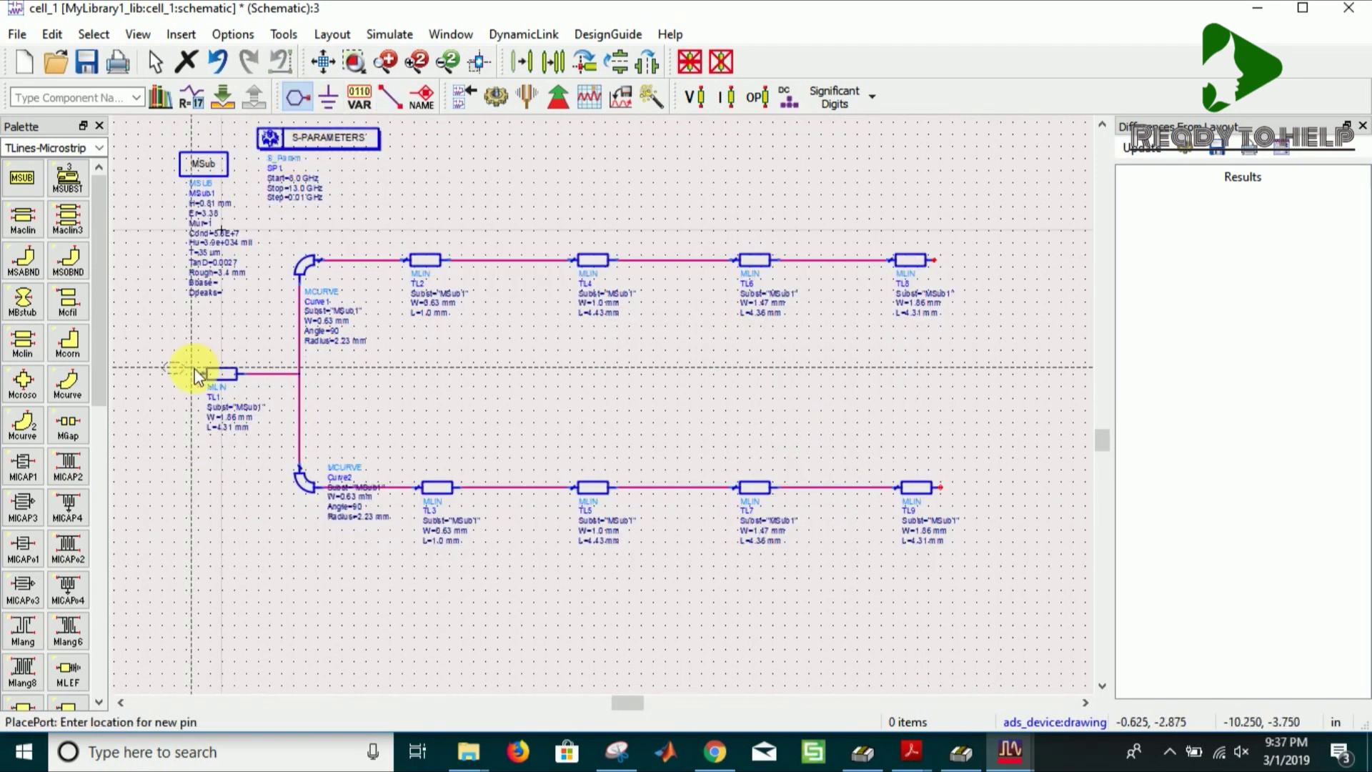
key(Escape)
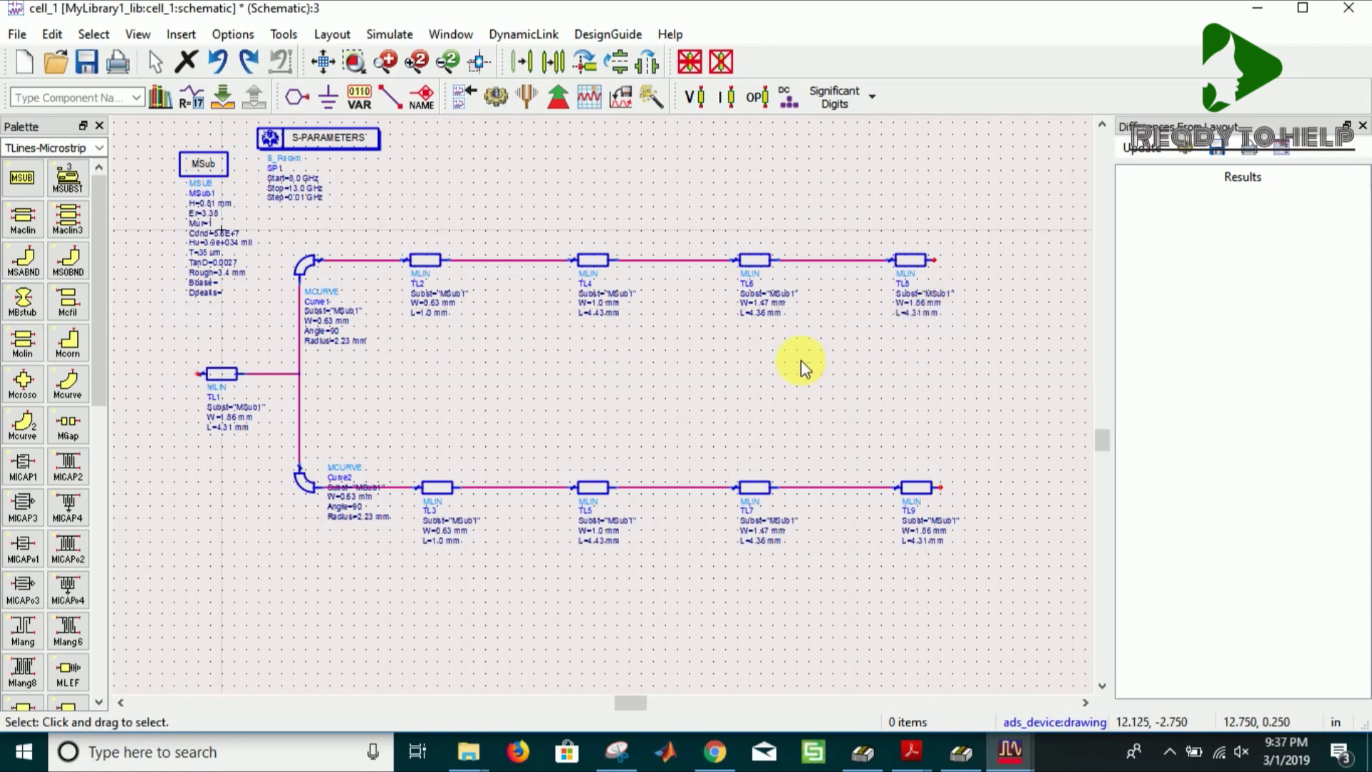
click(299, 97)
click(192, 374)
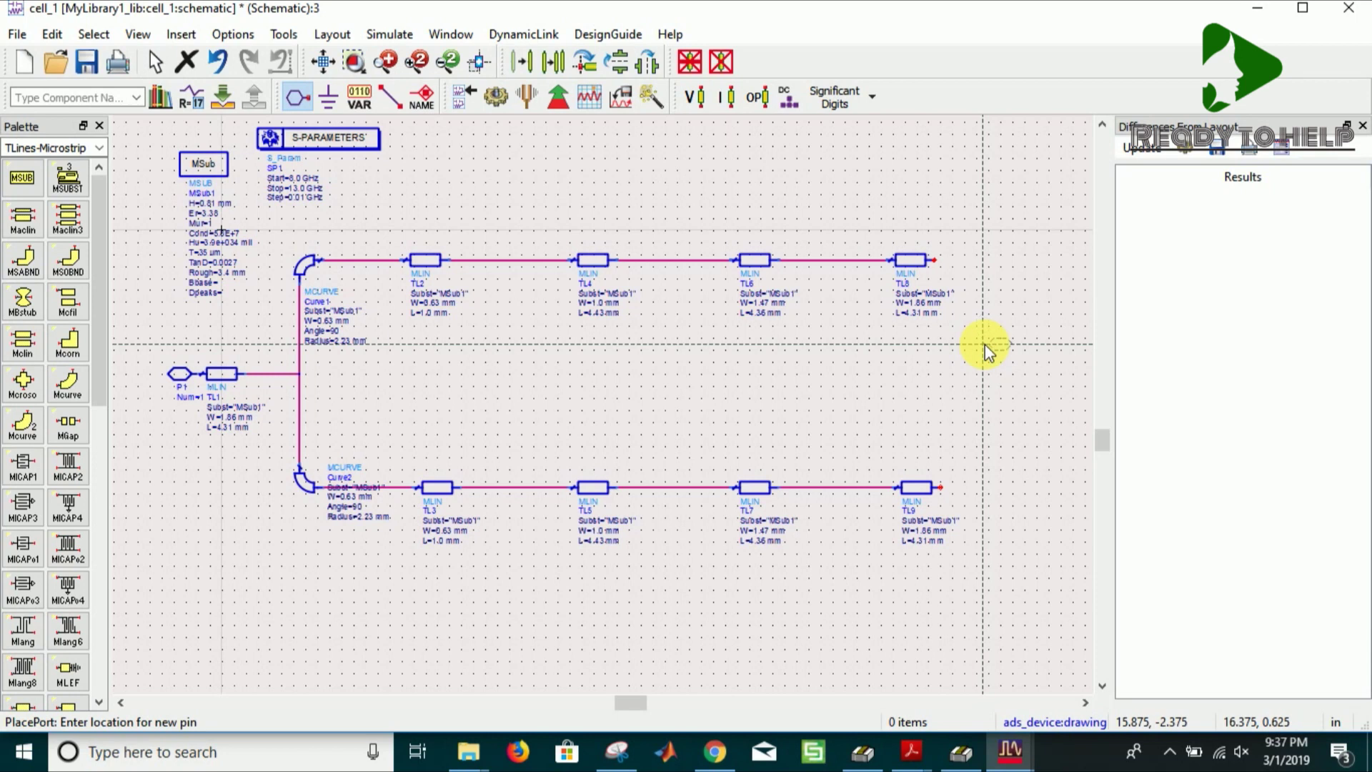
click(938, 260)
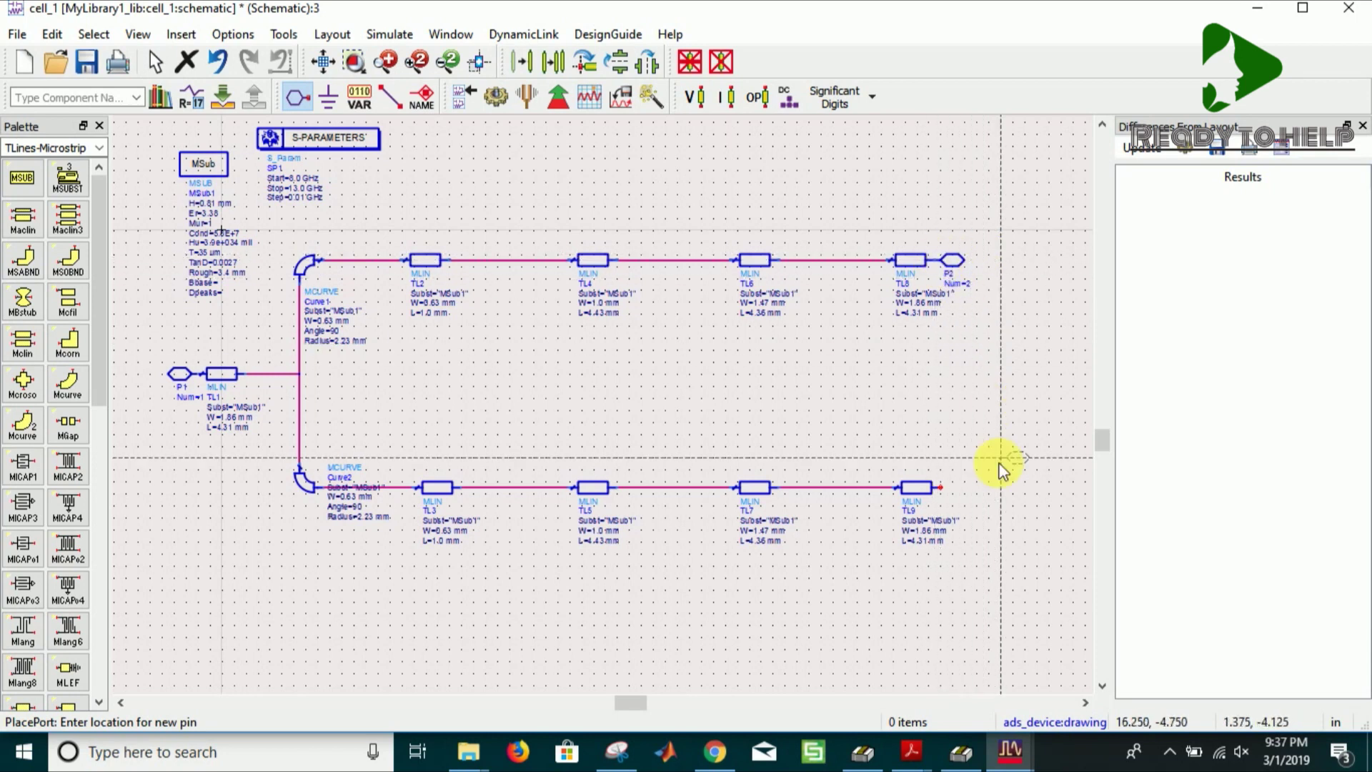
click(947, 493)
key(ctrl+r)
click(504, 261)
key(Escape)
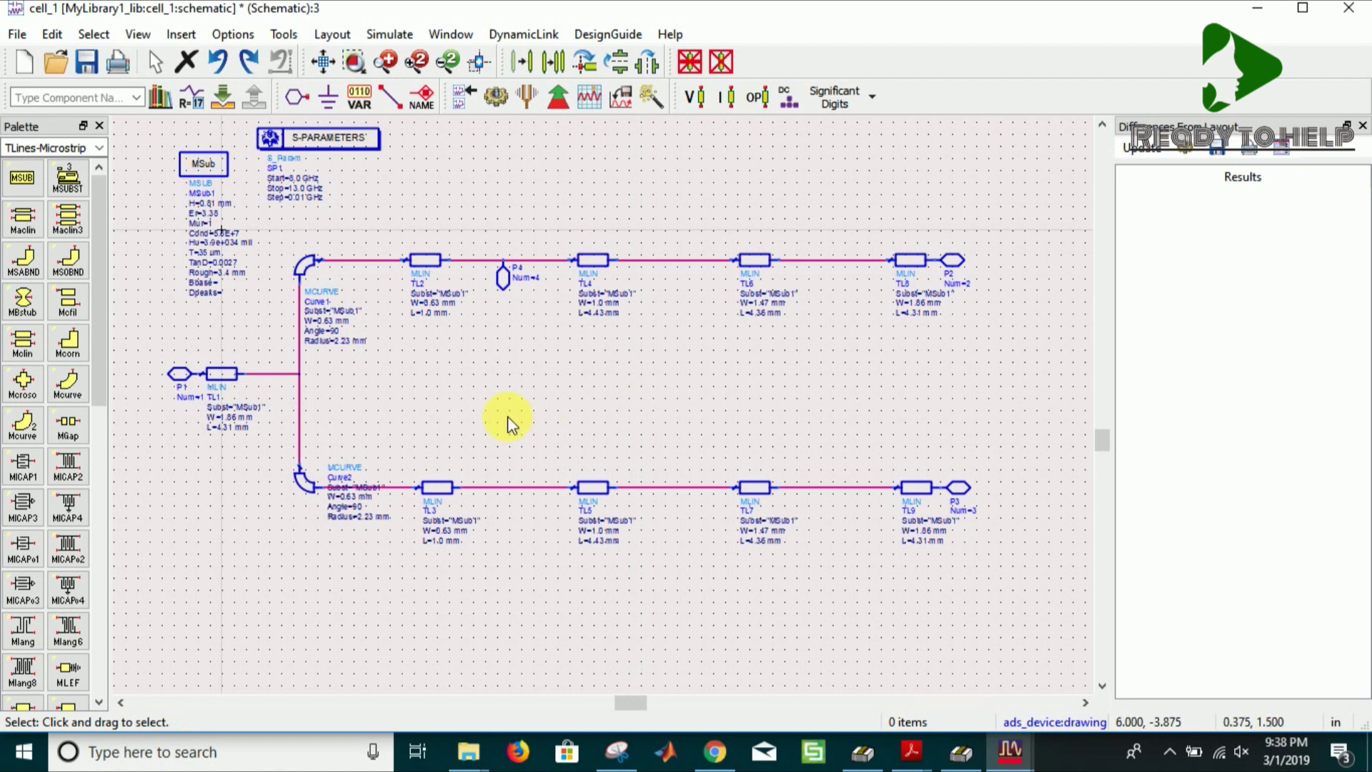
Copy port P4 as P5–P9 at the remaining junctions between lines on both arms
click(506, 285)
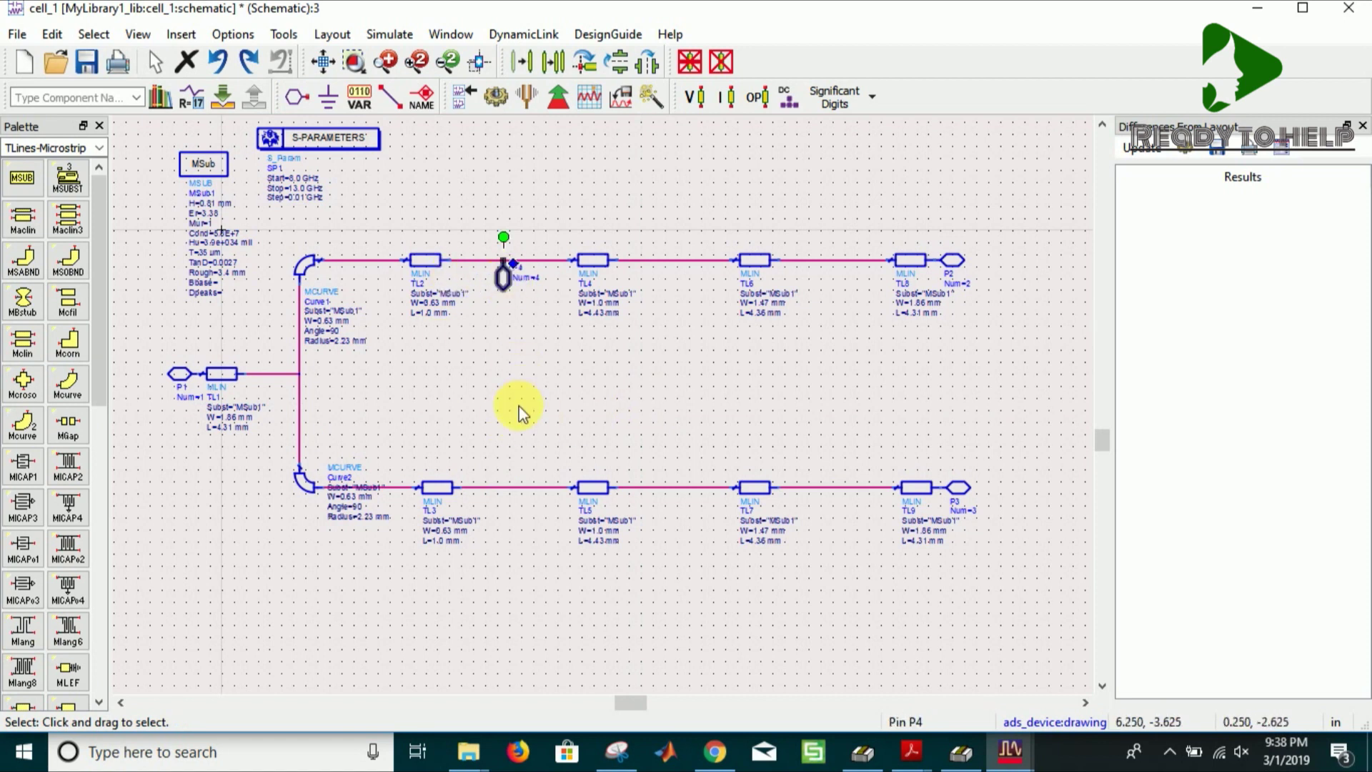
key(ctrl+c)
key(ctrl+v)
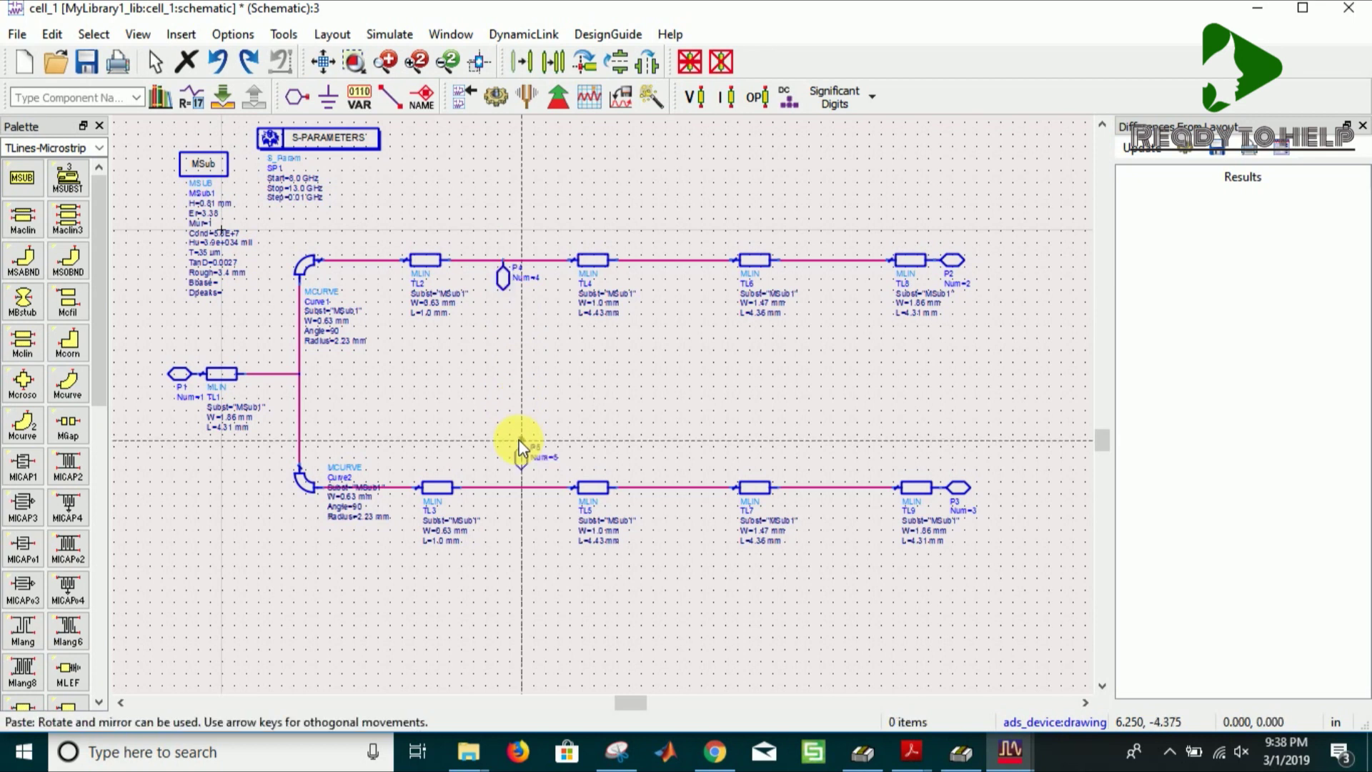
key(ctrl+r)
key(ctrl+r)
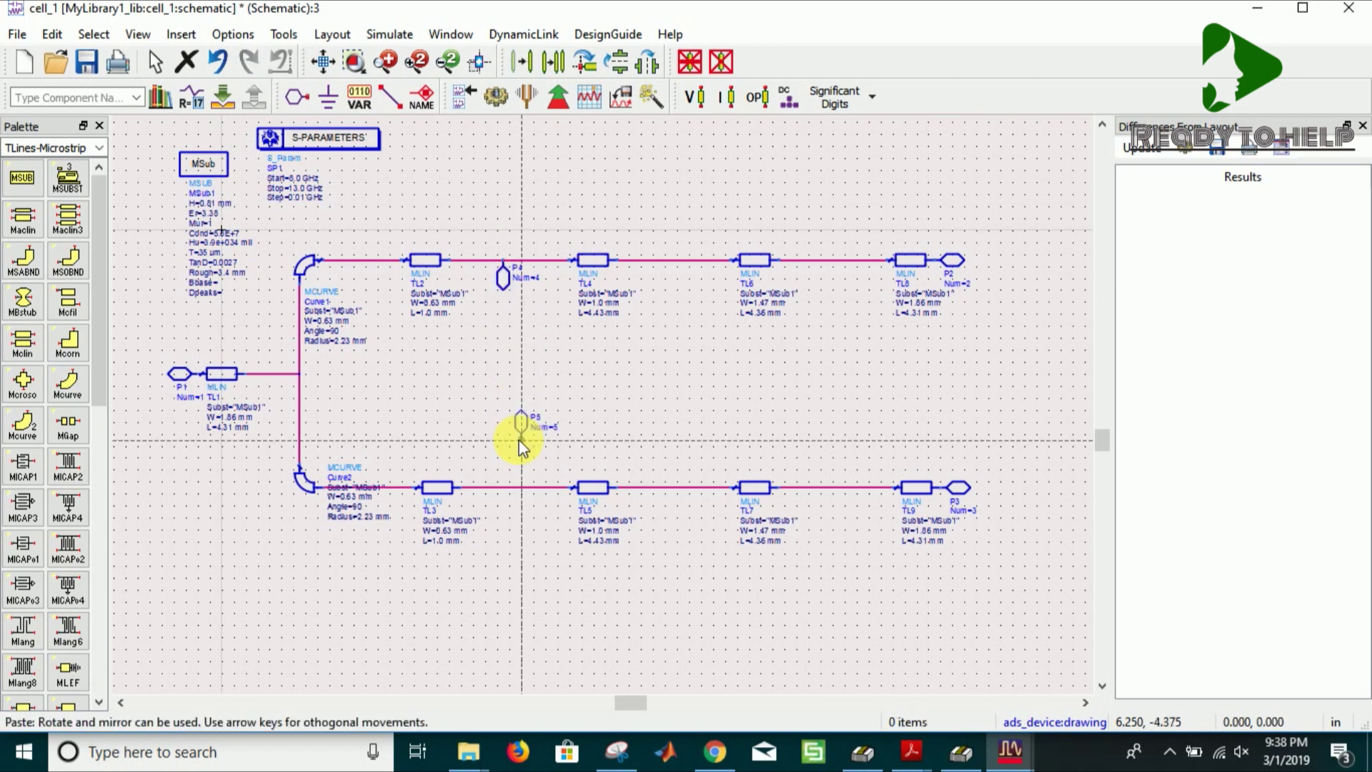
click(503, 486)
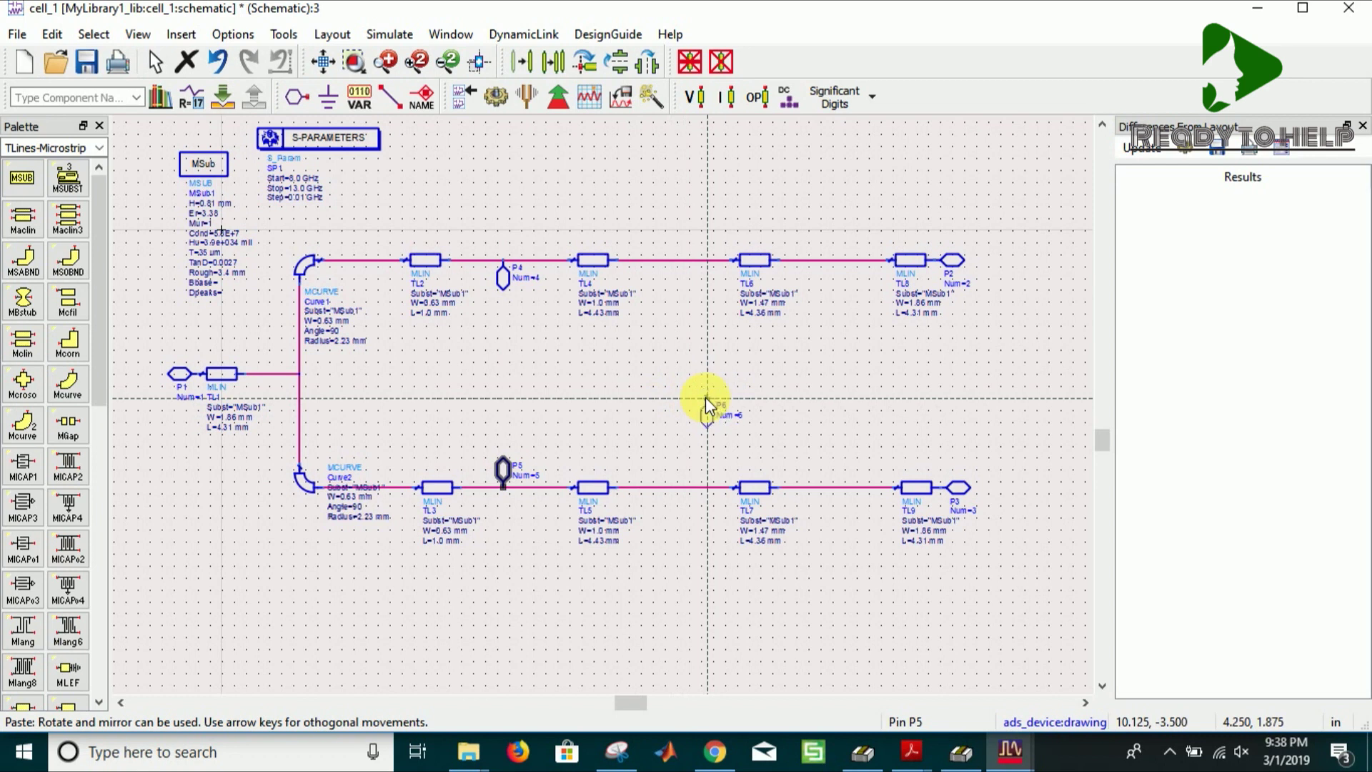
click(676, 259)
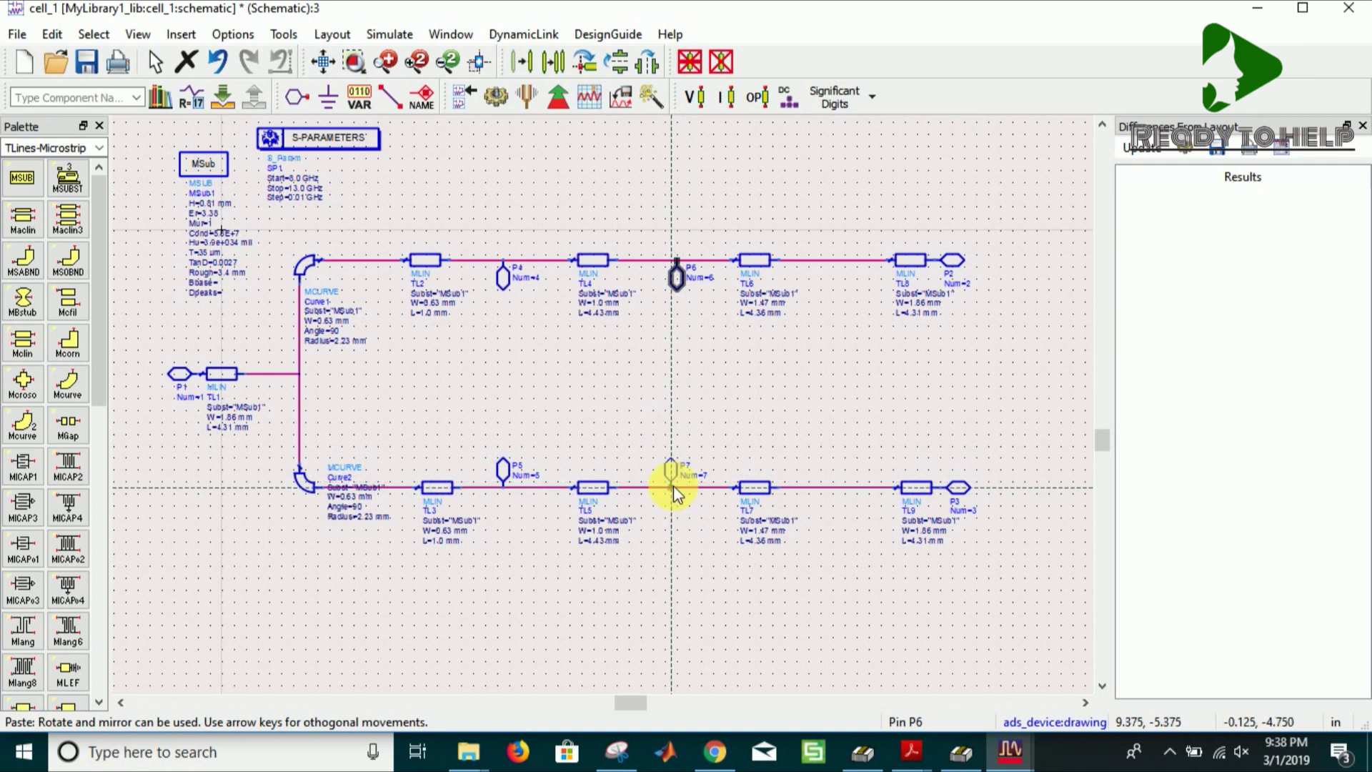
click(673, 486)
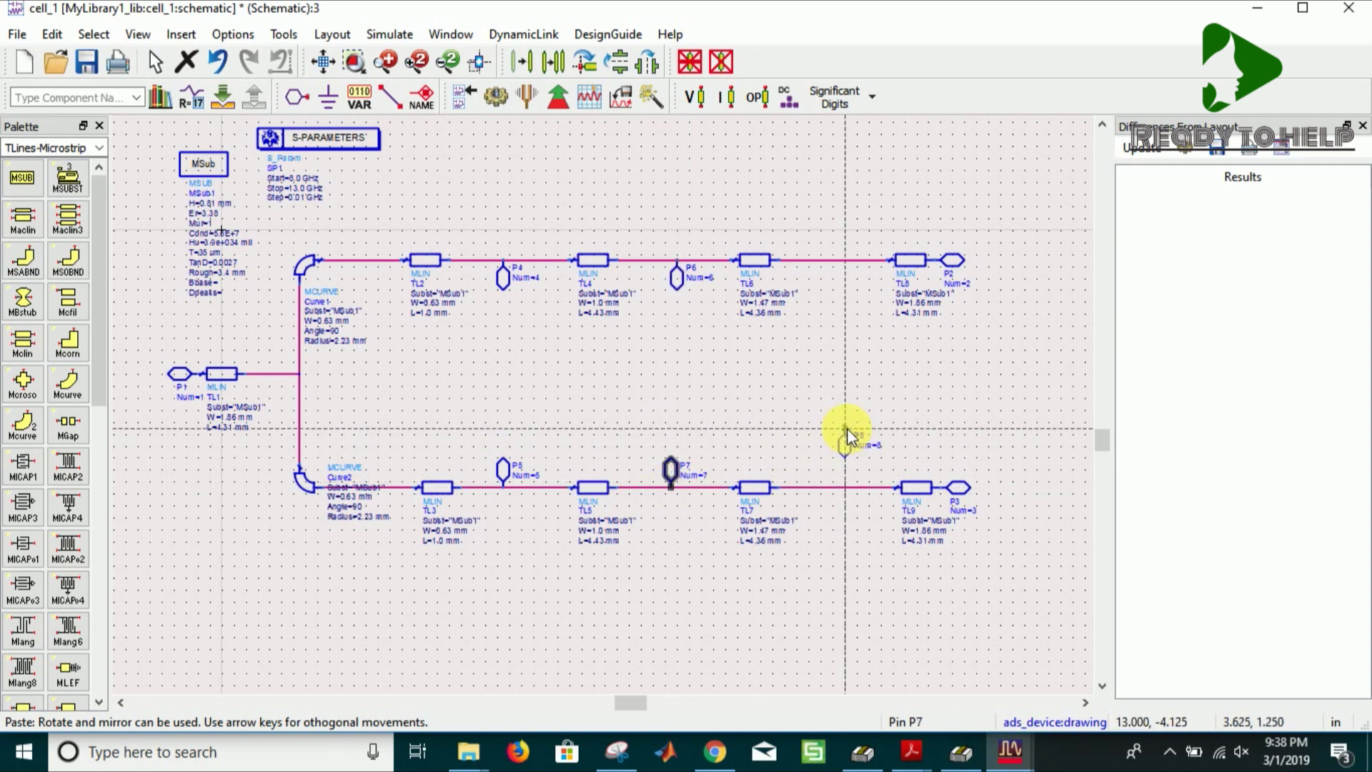
click(834, 261)
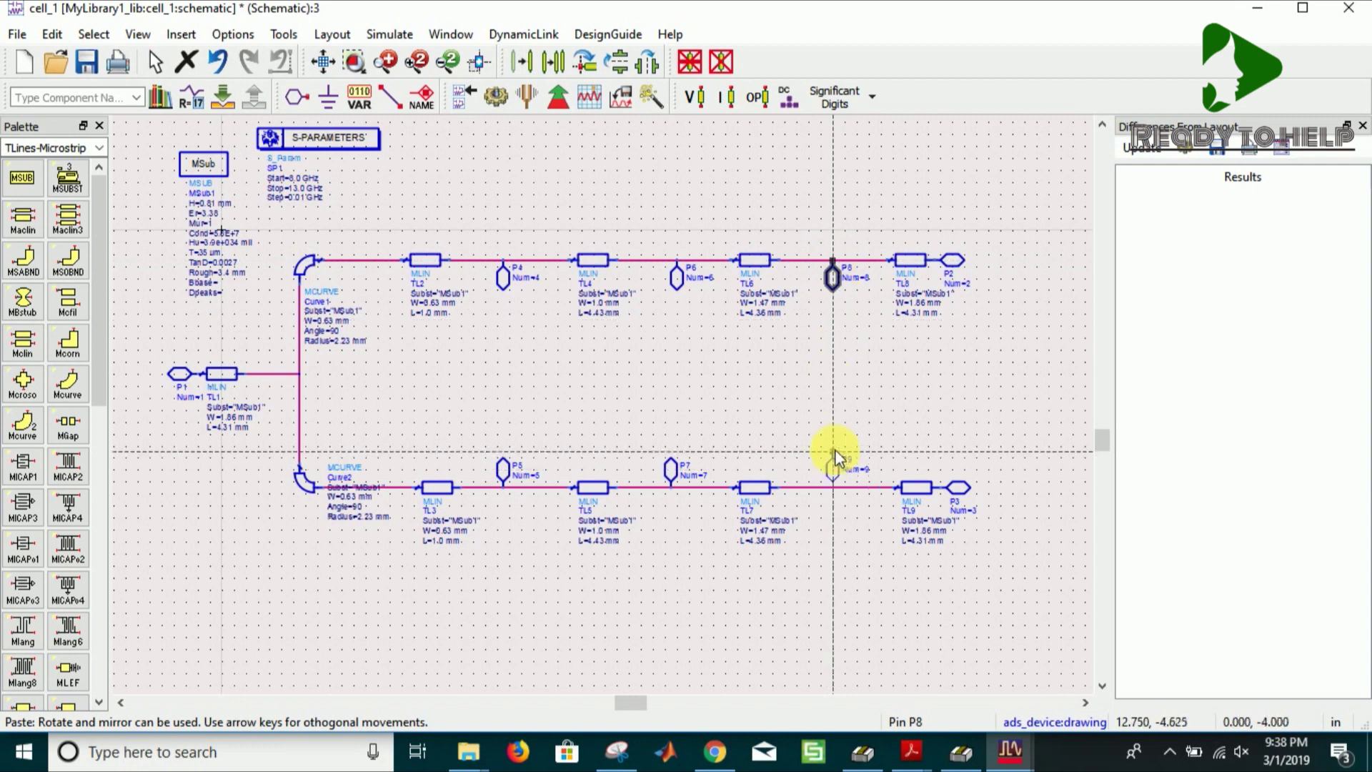
click(834, 480)
key(Escape)
click(519, 165)
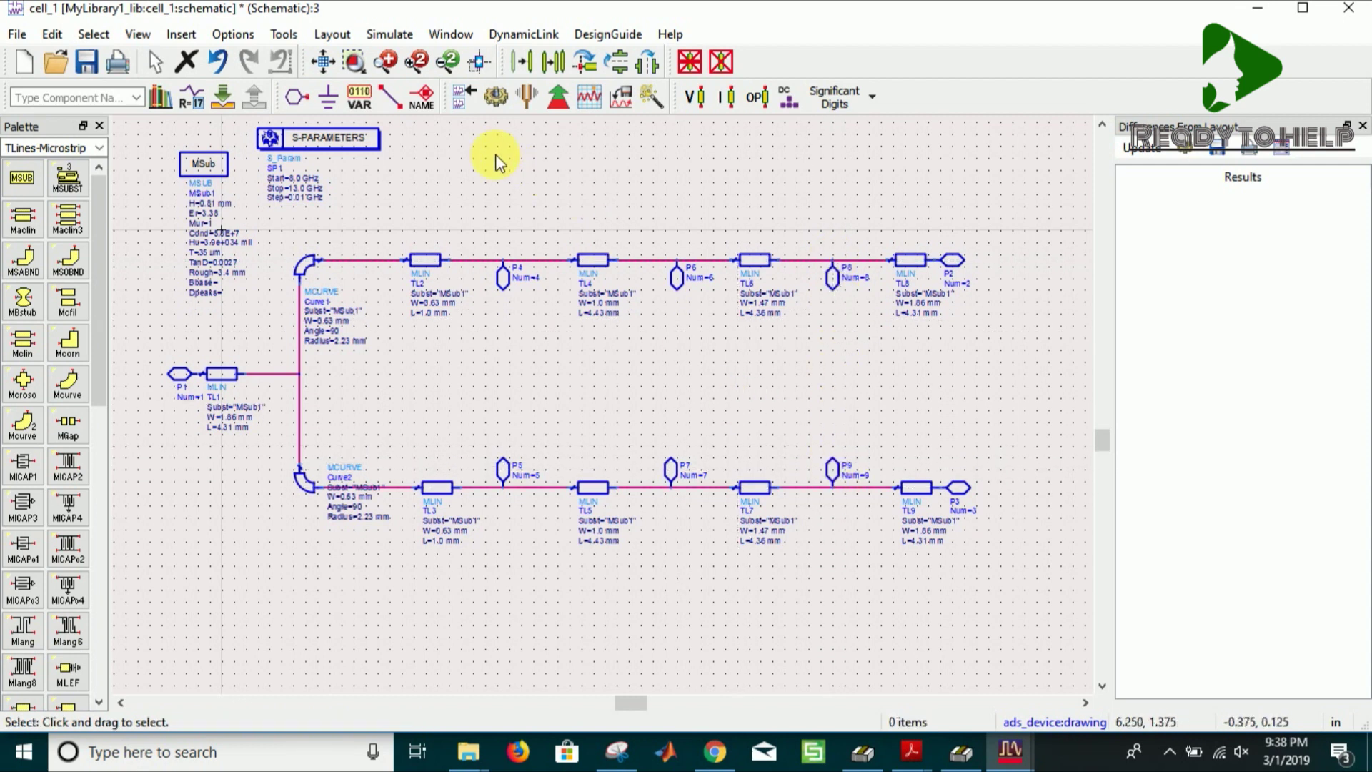
click(329, 33)
Generate the layout from the schematic, maximize it, and launch the Substrate Editor
click(339, 58)
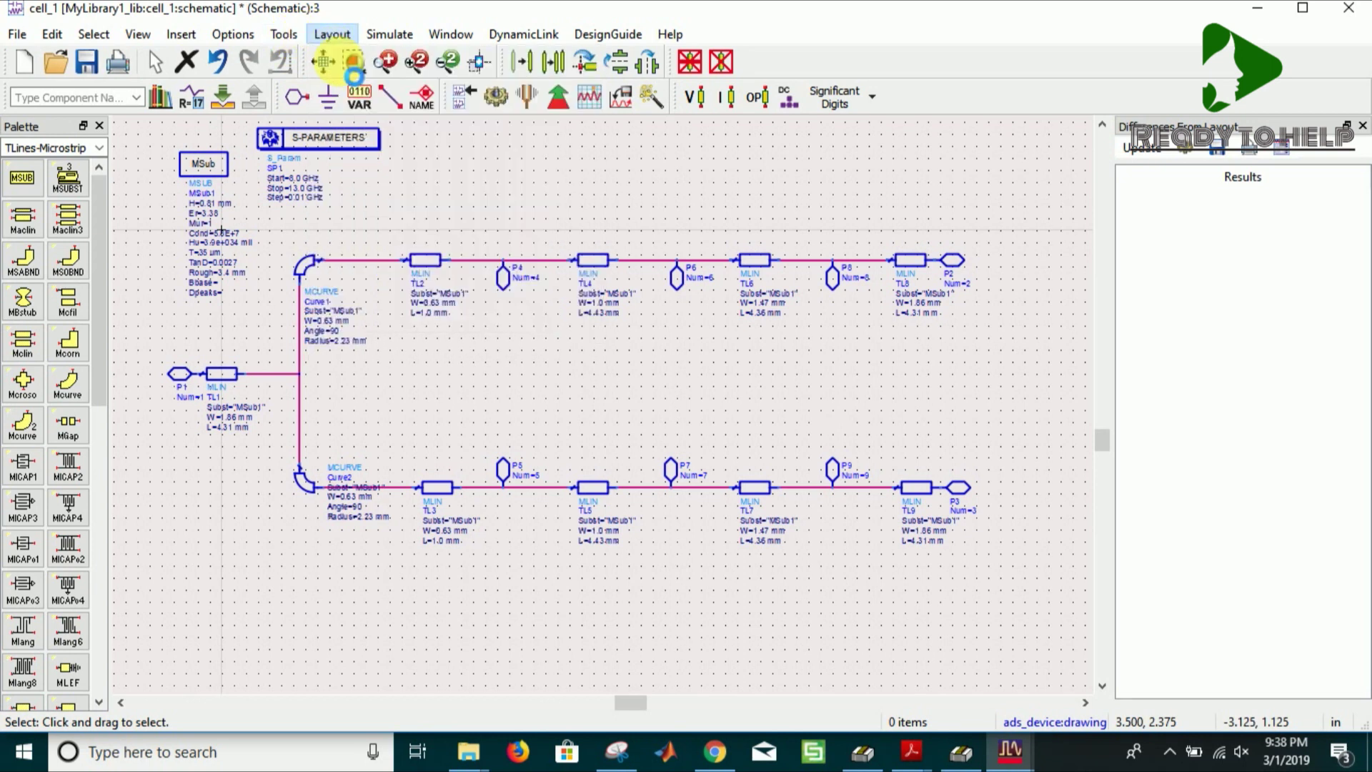
click(88, 401)
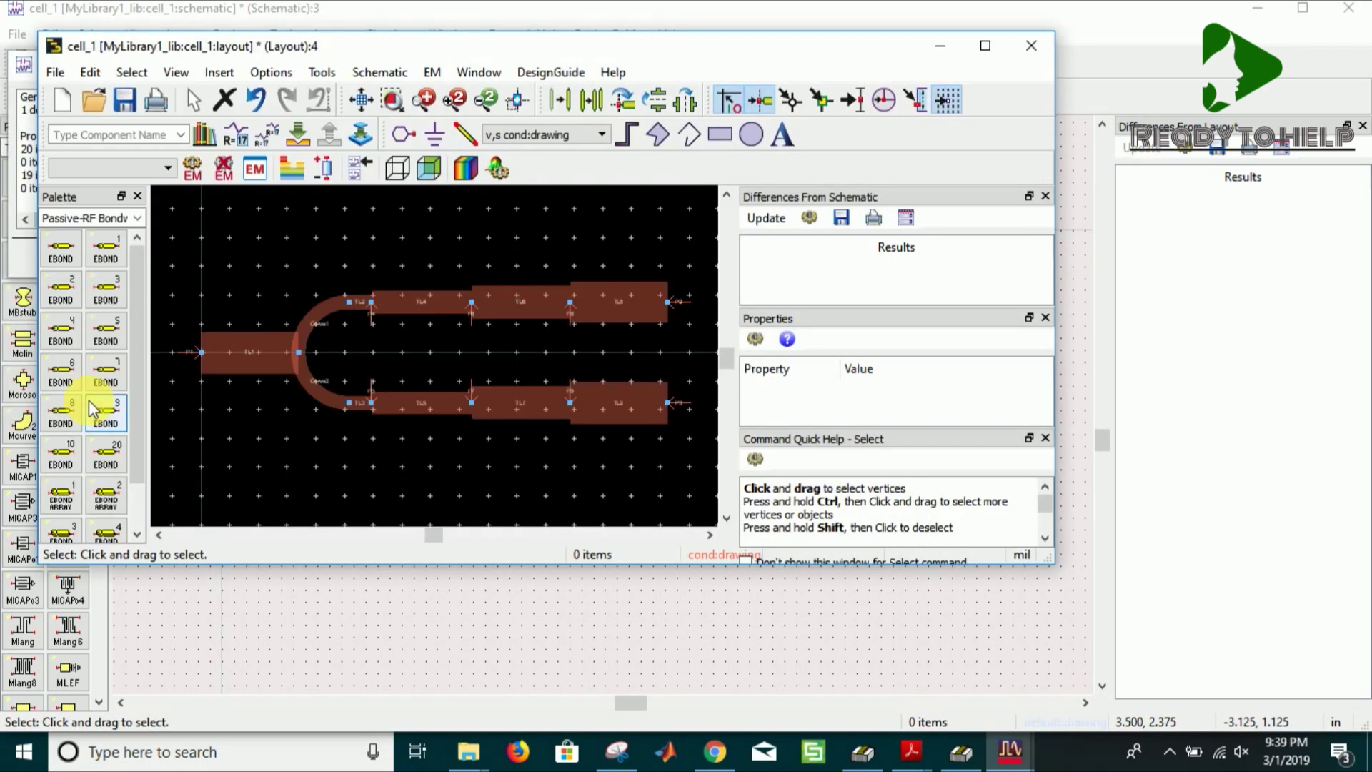
click(985, 46)
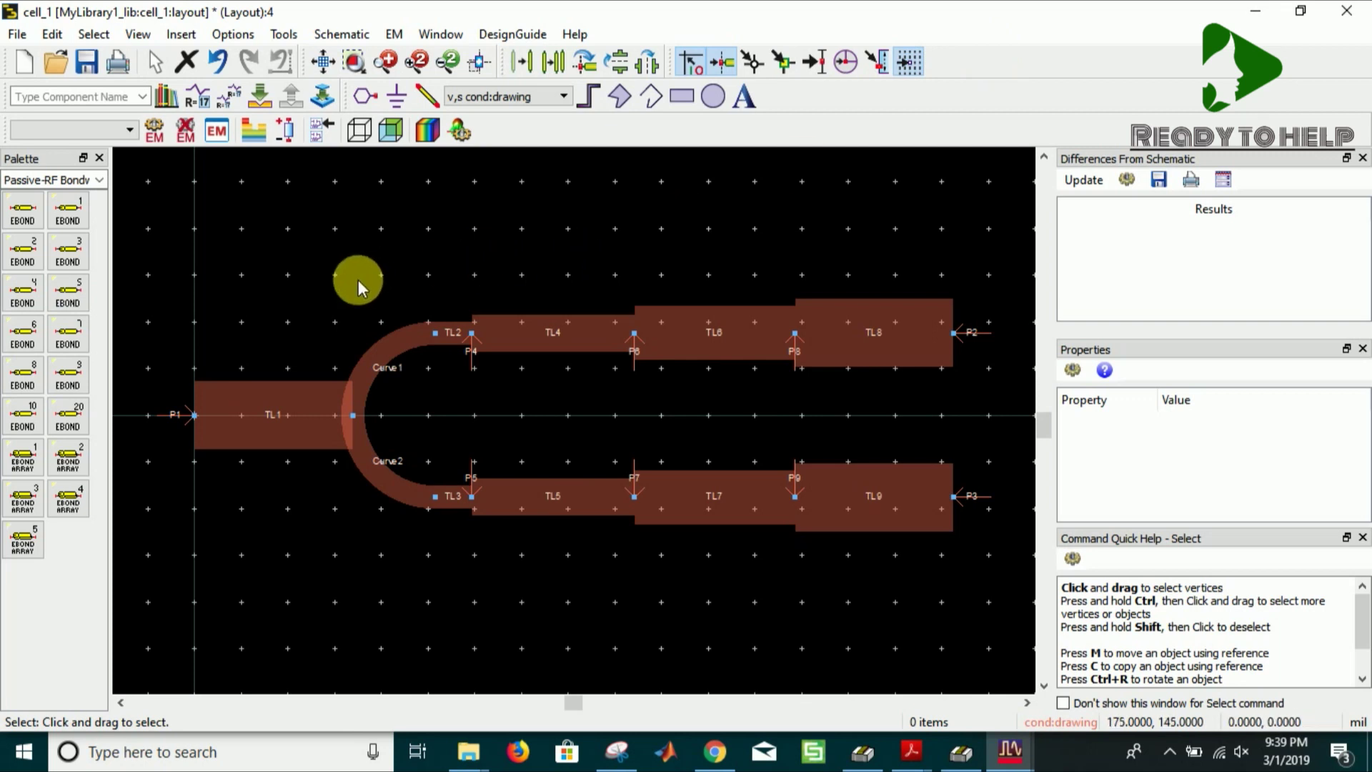
click(255, 132)
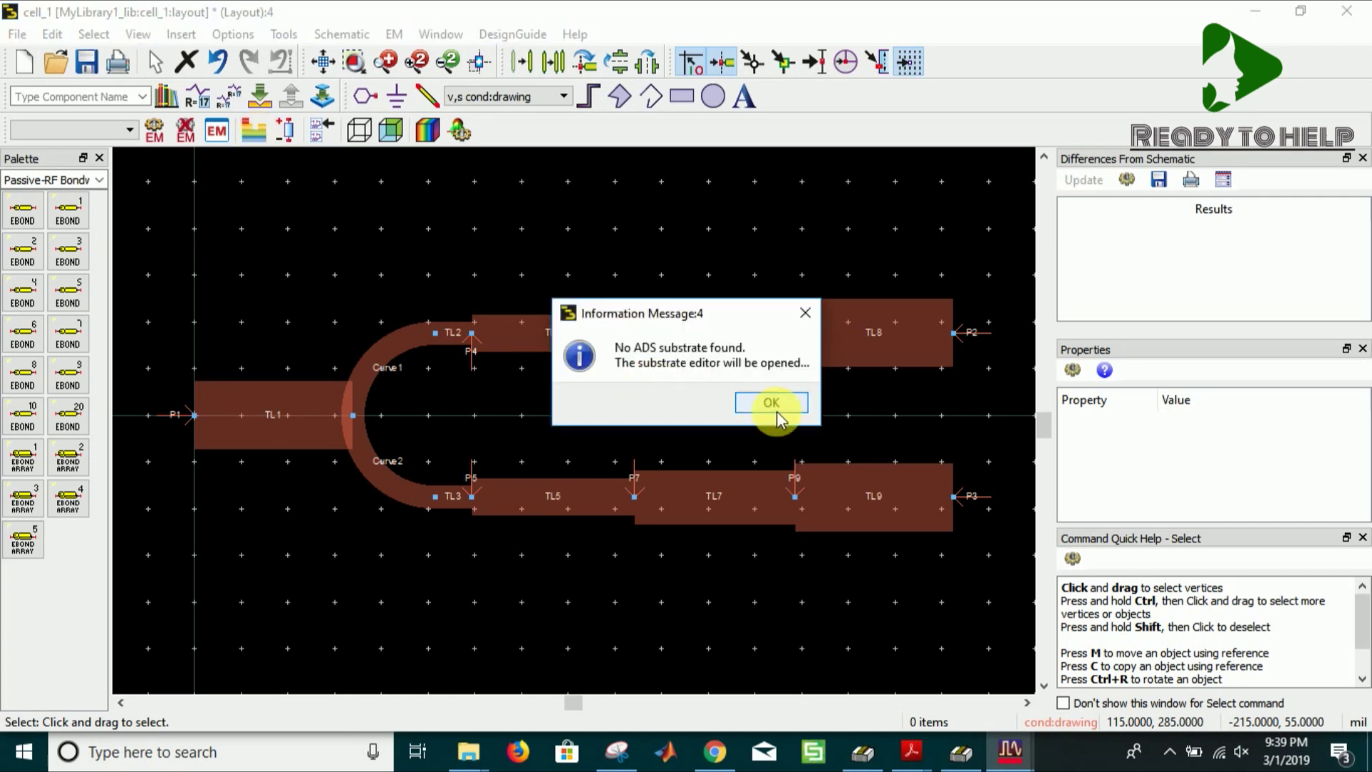
click(778, 403)
Create a new substrate and add dielectric Dielectric_1 with real permittivity 3.38
click(628, 422)
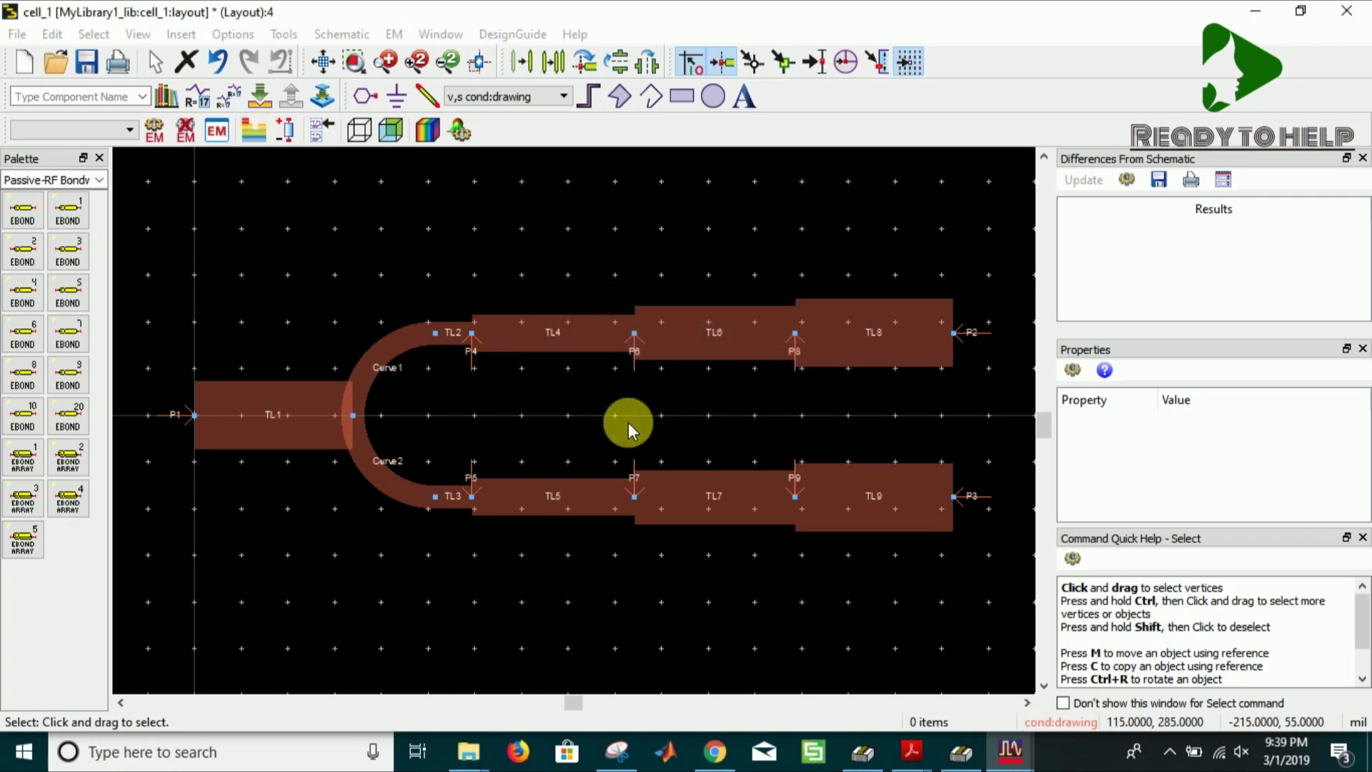
click(910, 496)
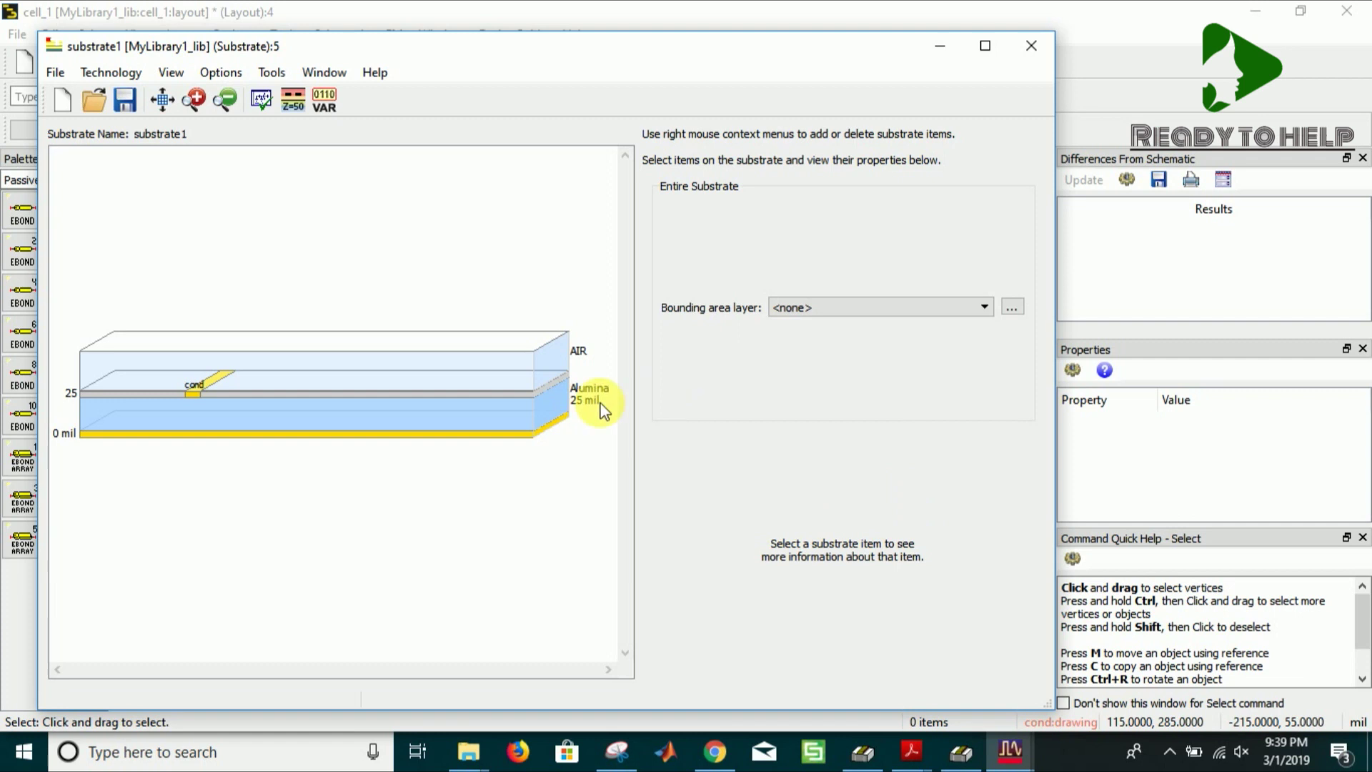
click(469, 419)
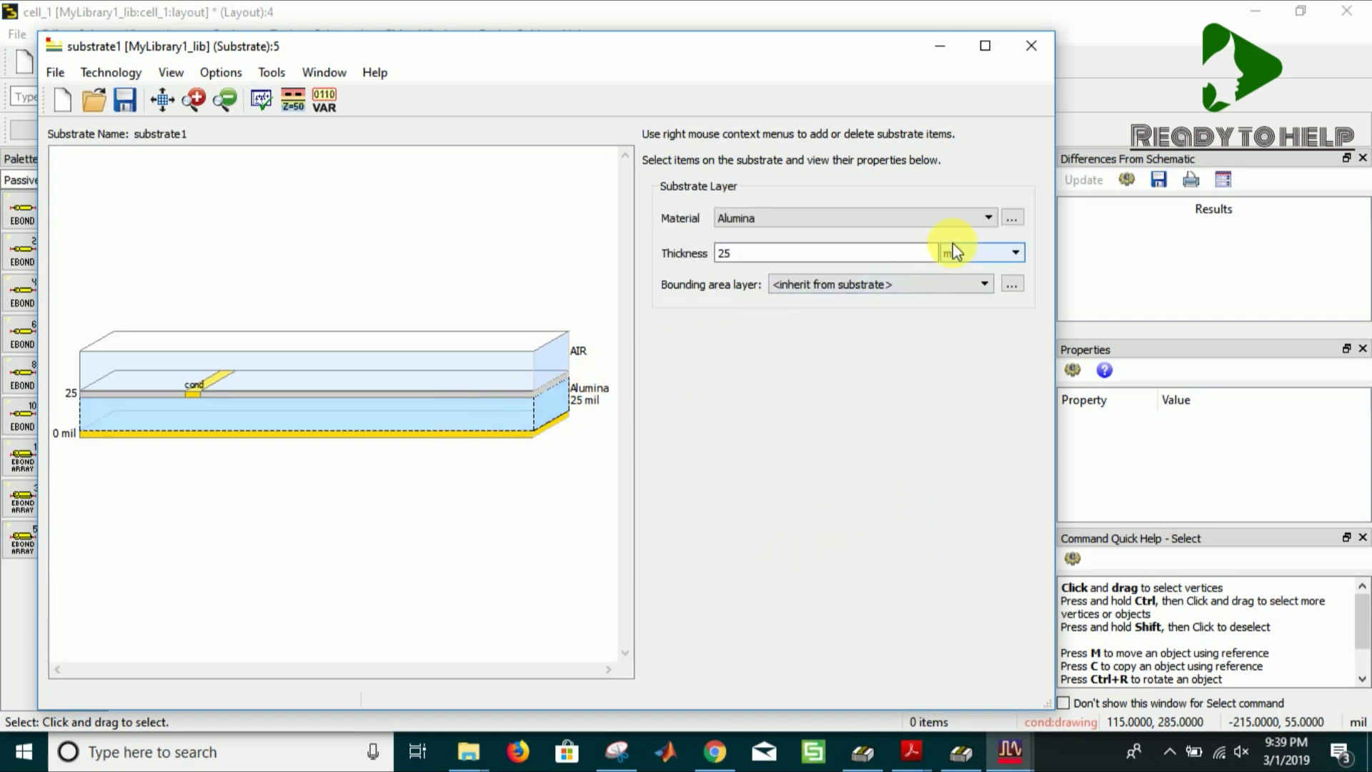
click(1010, 218)
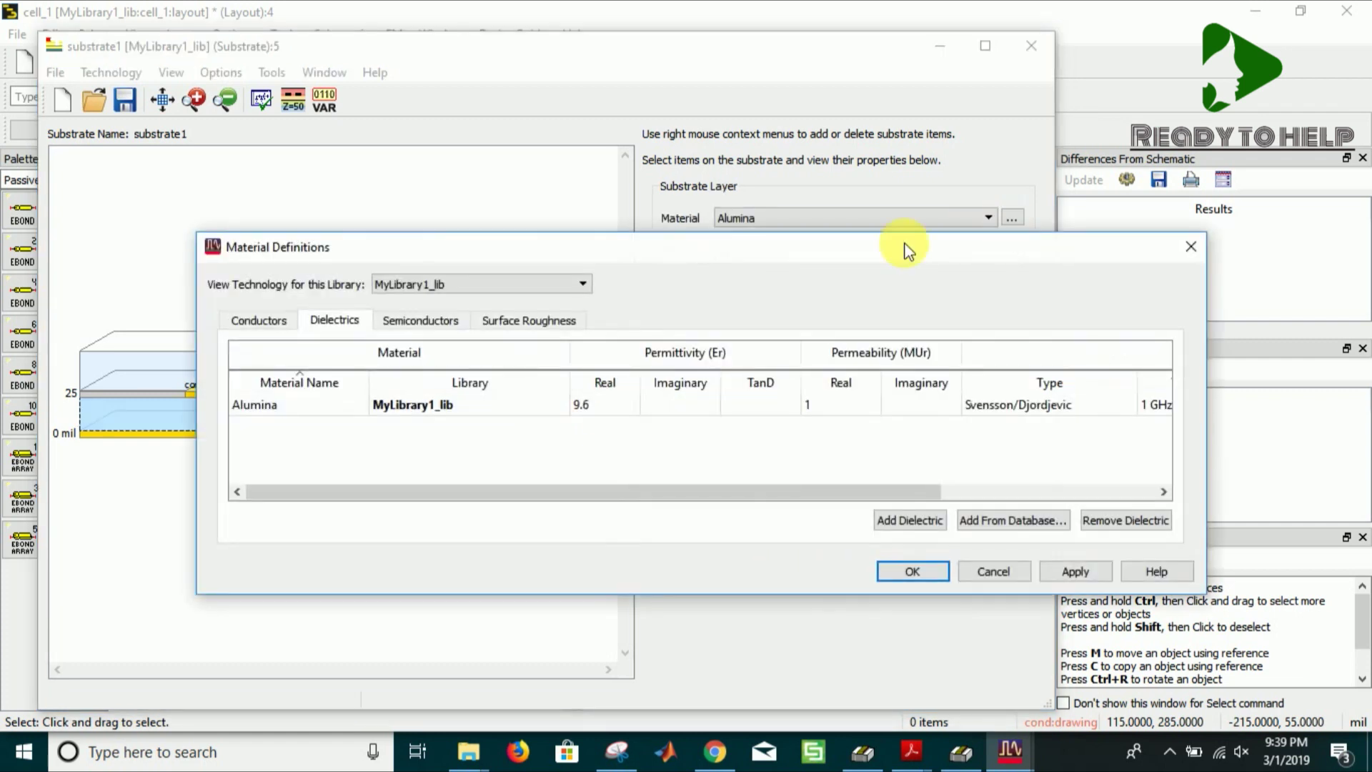
click(910, 519)
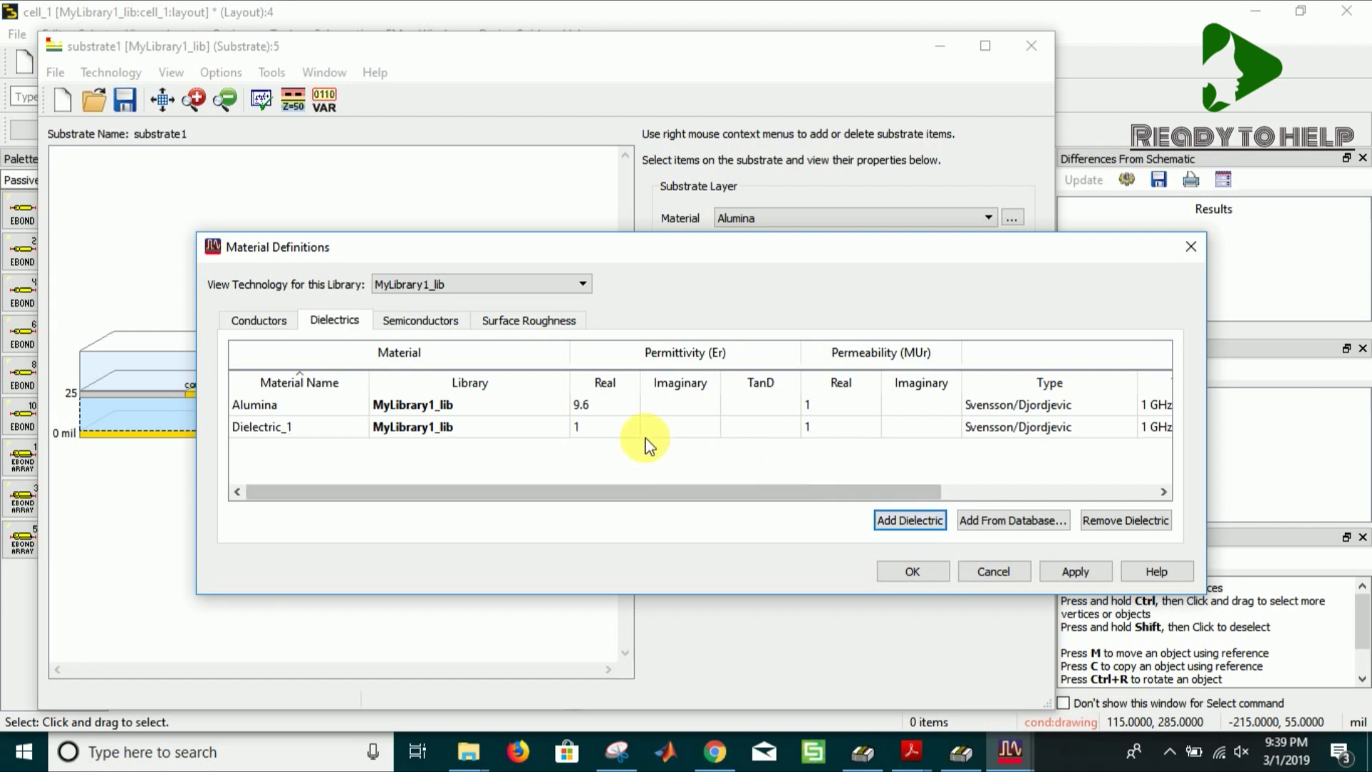
double_click(604, 427)
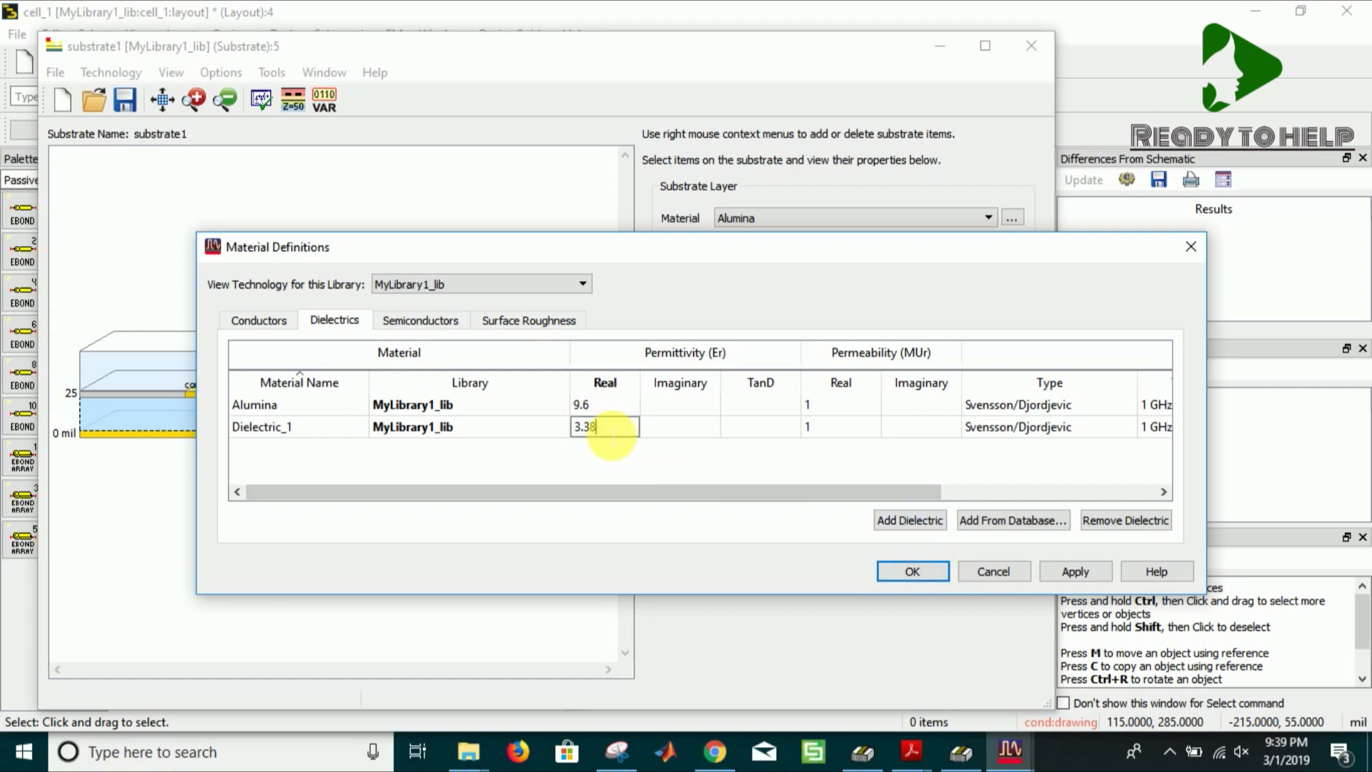
click(906, 570)
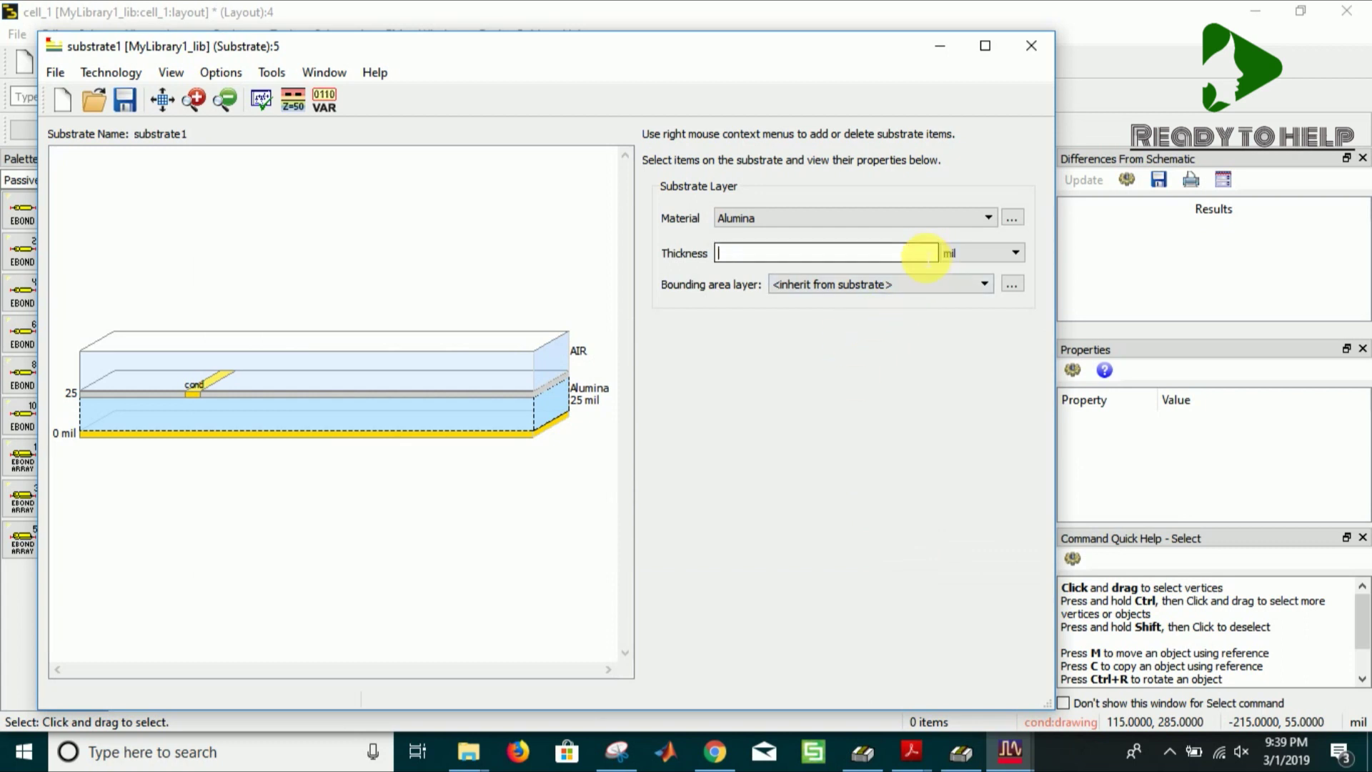
Set the Alumina layer thickness to 0.81 millimeter and save the substrate
click(958, 254)
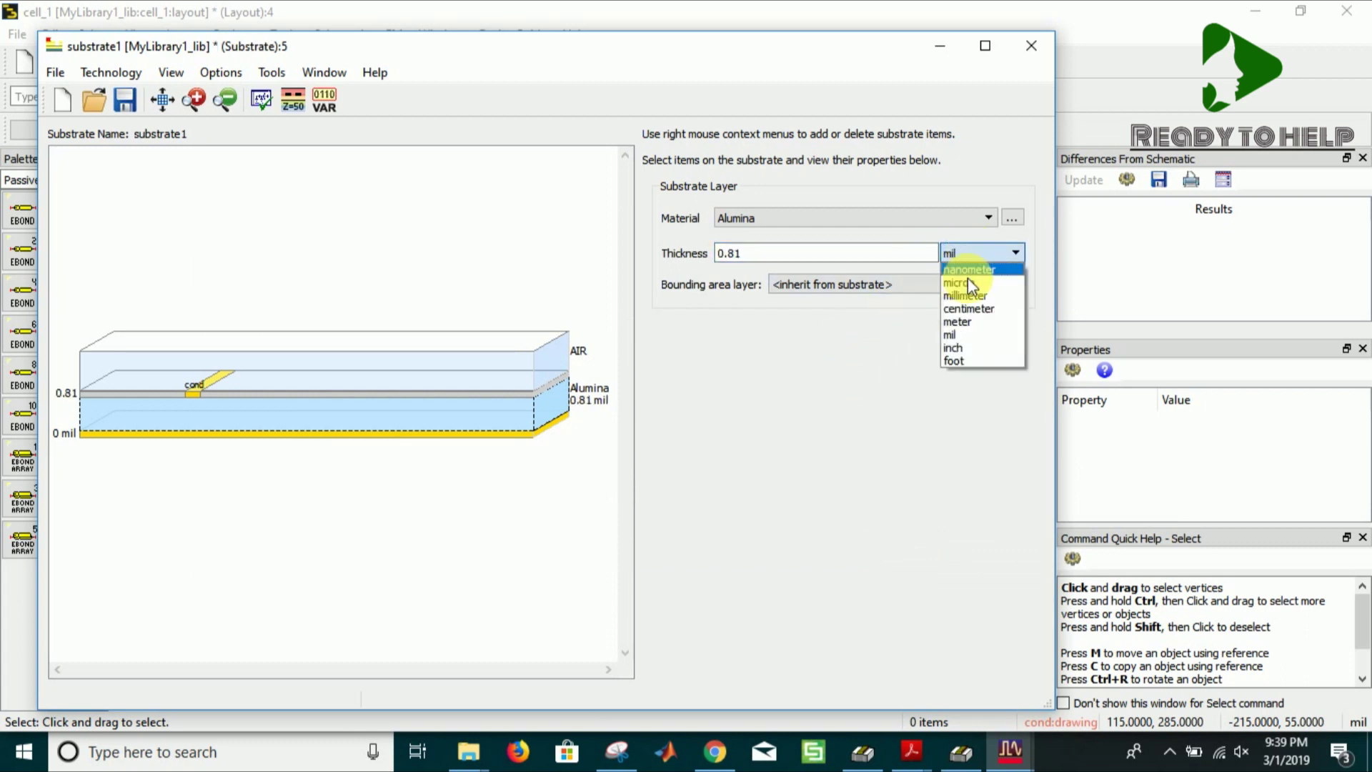
click(958, 297)
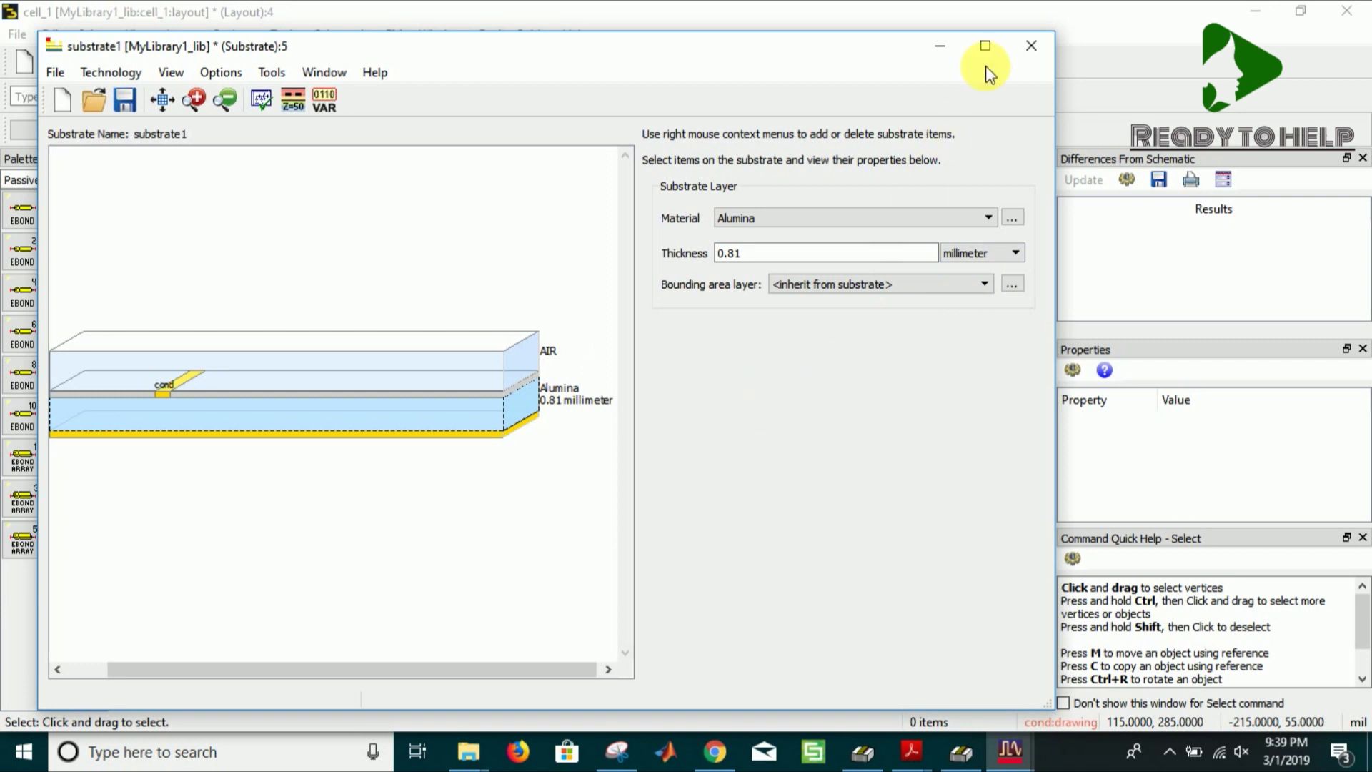
click(1022, 46)
click(538, 410)
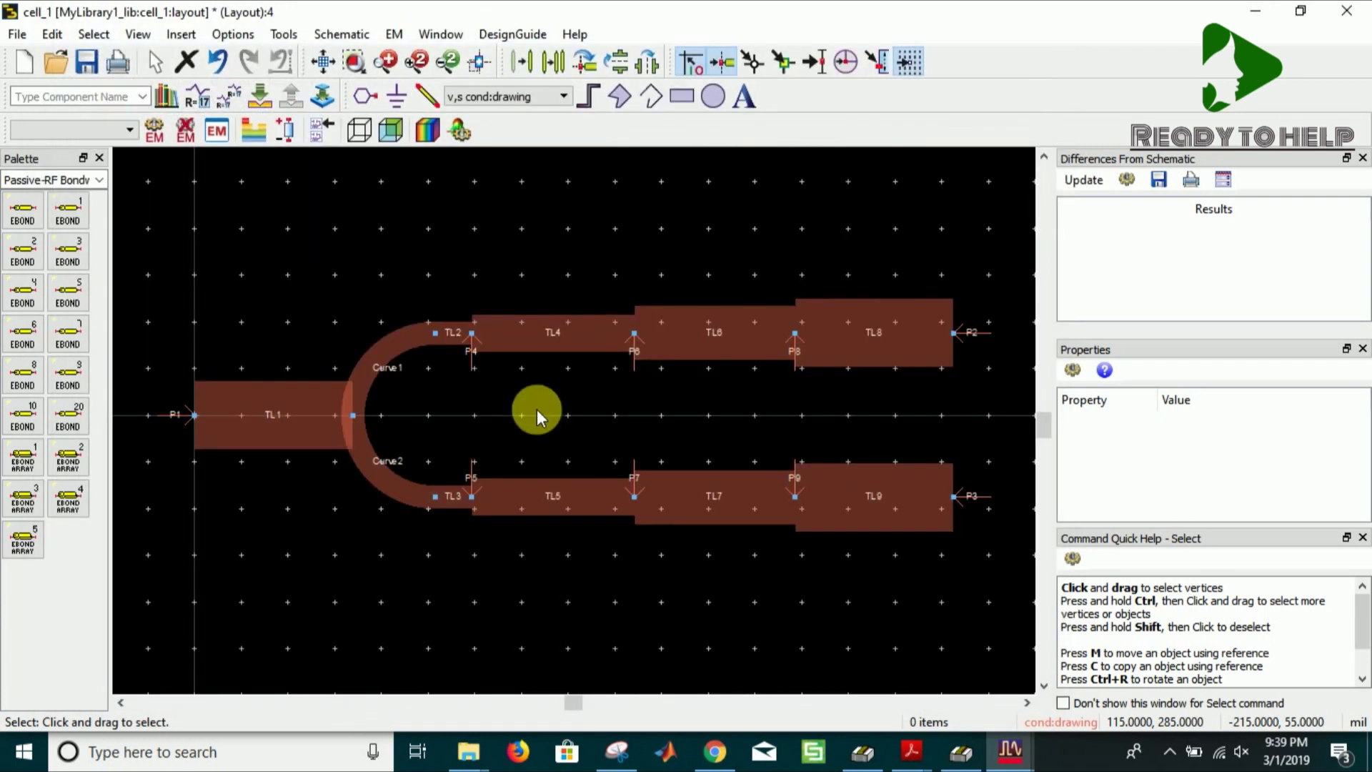
Set the EM frequency plan to Fstart 8.0 GHz and Fstop 13 GHz, then save and close
click(218, 130)
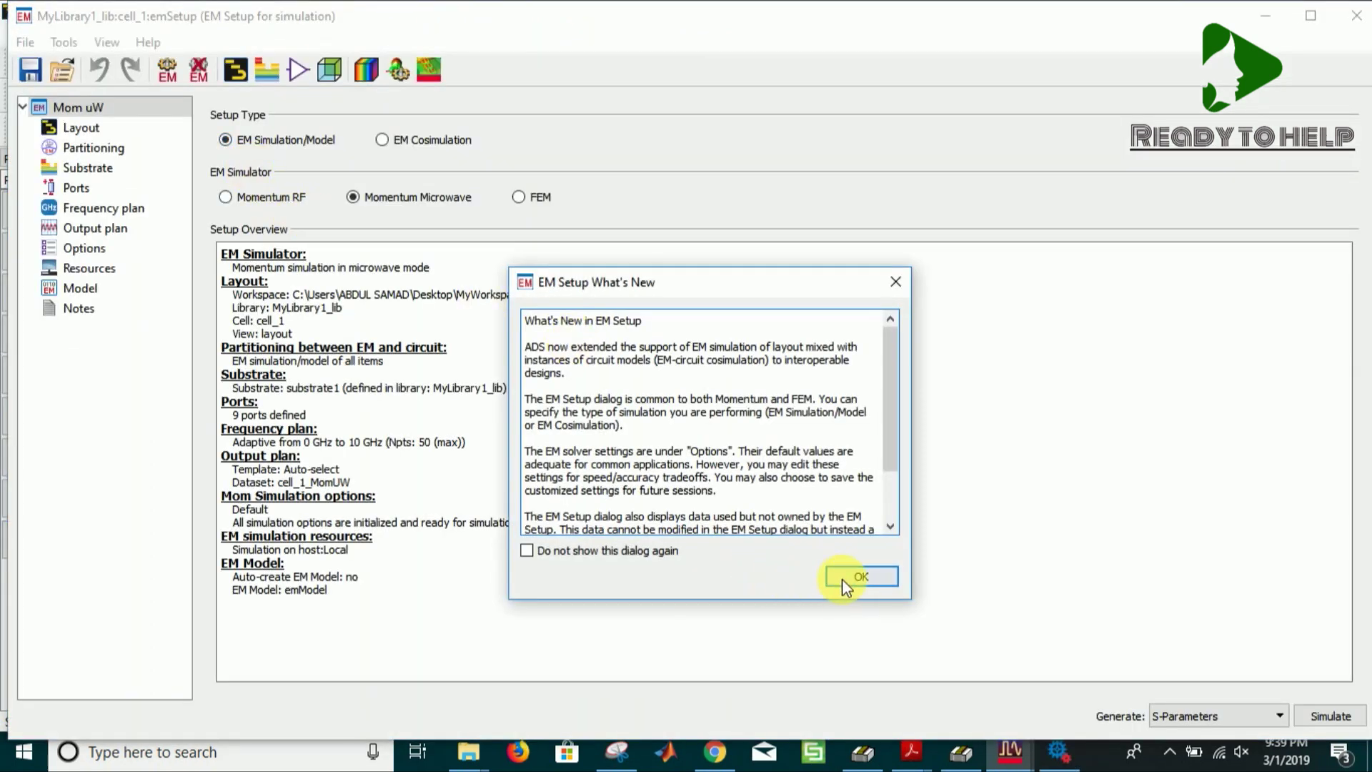
click(844, 578)
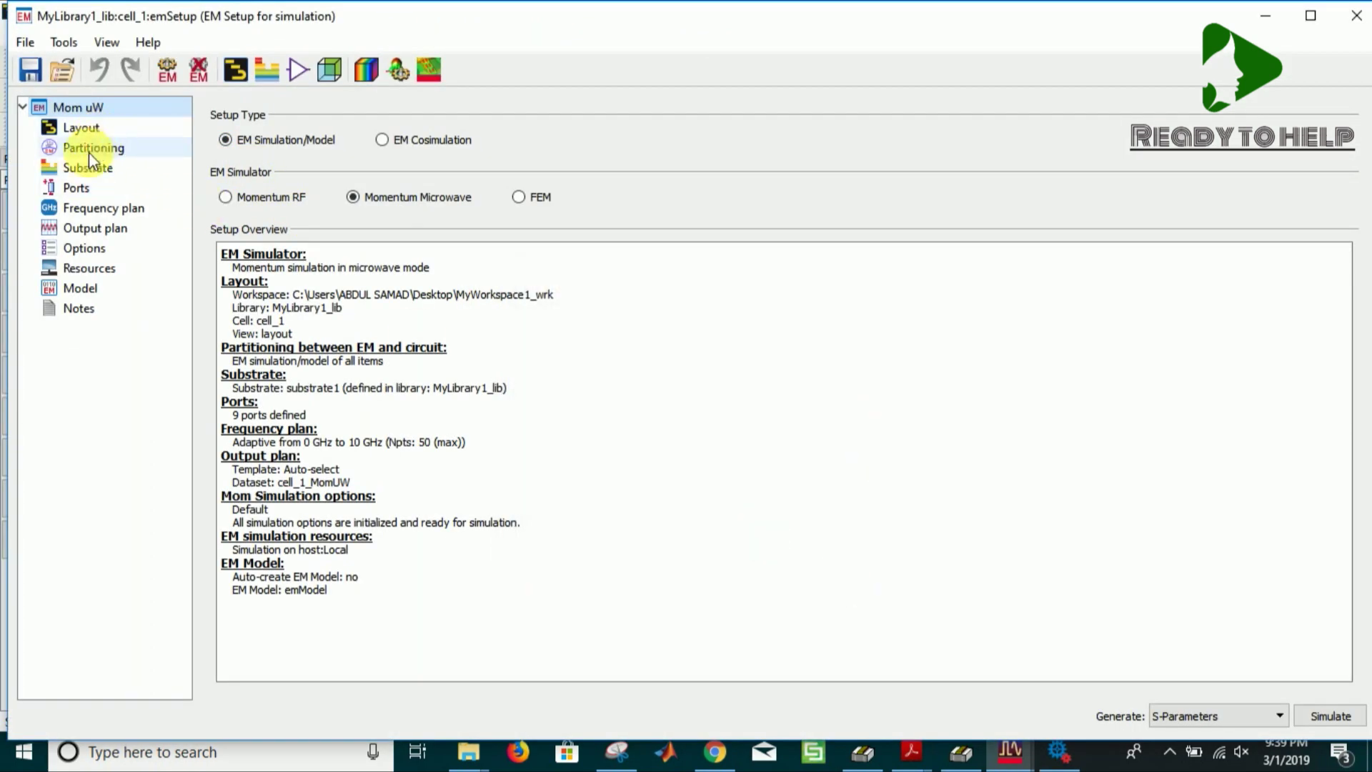
click(84, 208)
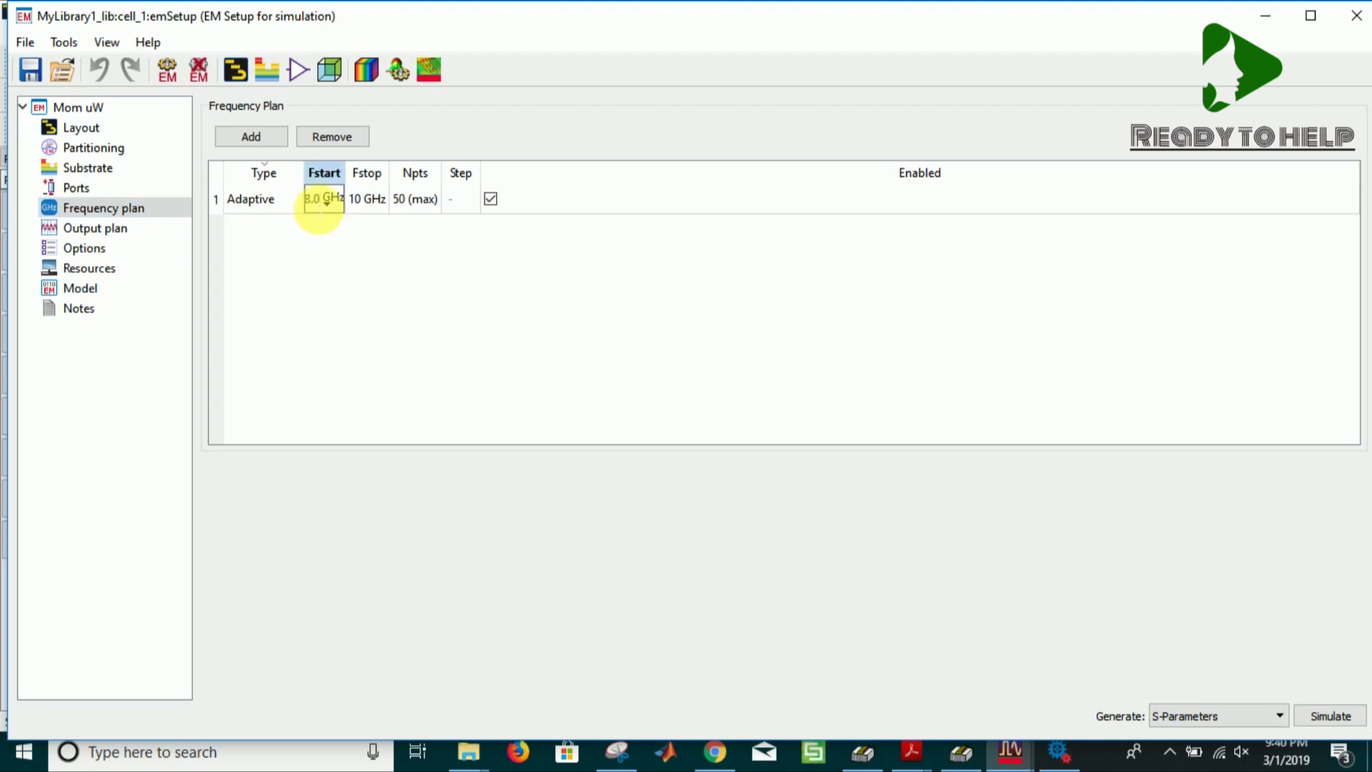
click(366, 202)
text(13)
key(Return)
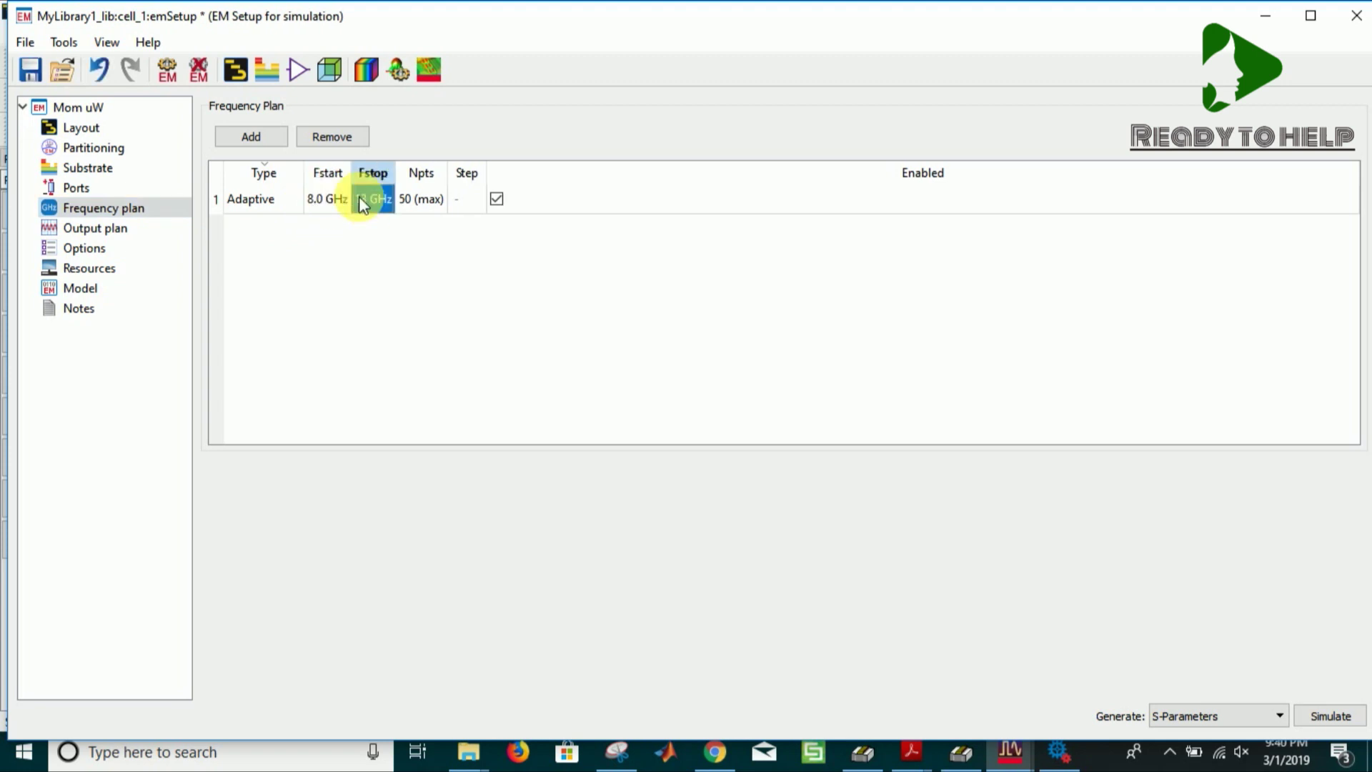
click(562, 330)
key(ctrl+s)
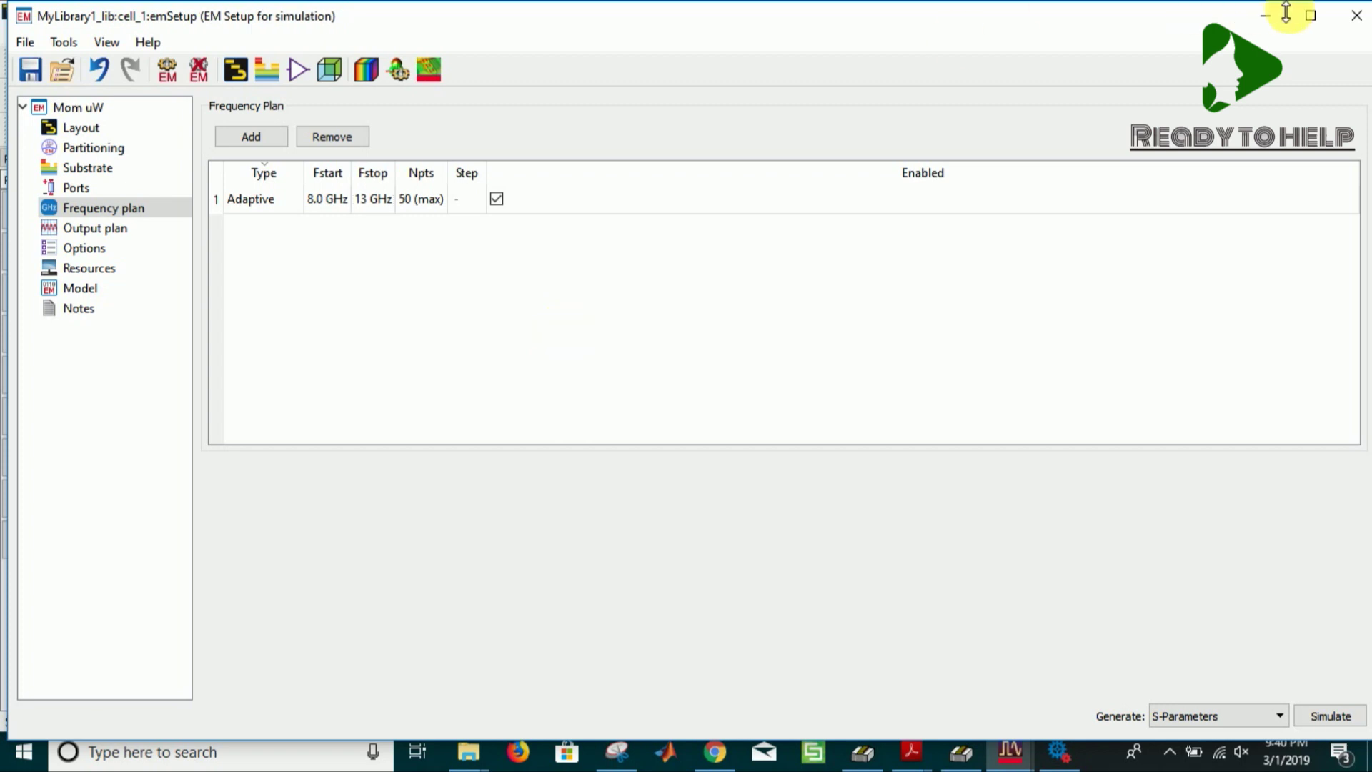
click(1355, 15)
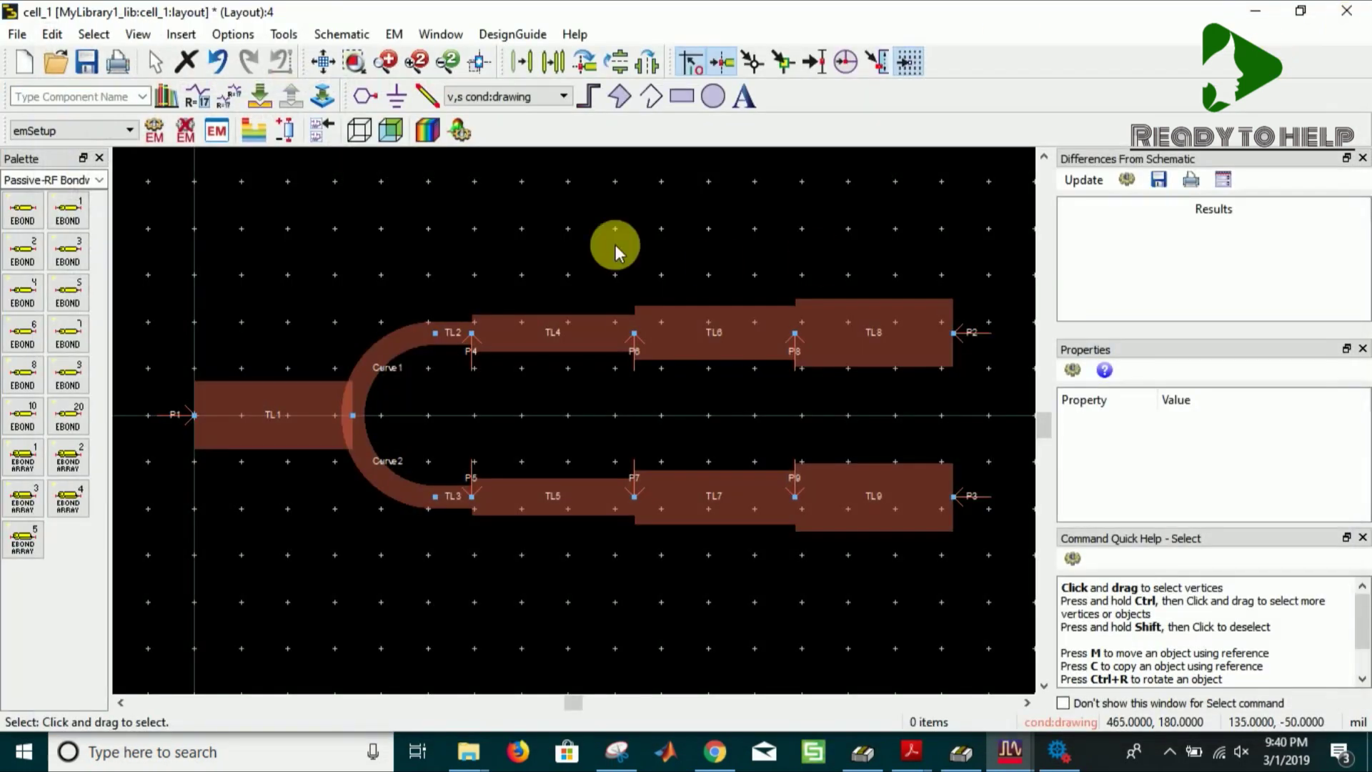
Run EM > Component > Create EM Model and Symbol for the branch layout, then minimize the layout
click(394, 33)
mouse_move(590, 306)
click(634, 298)
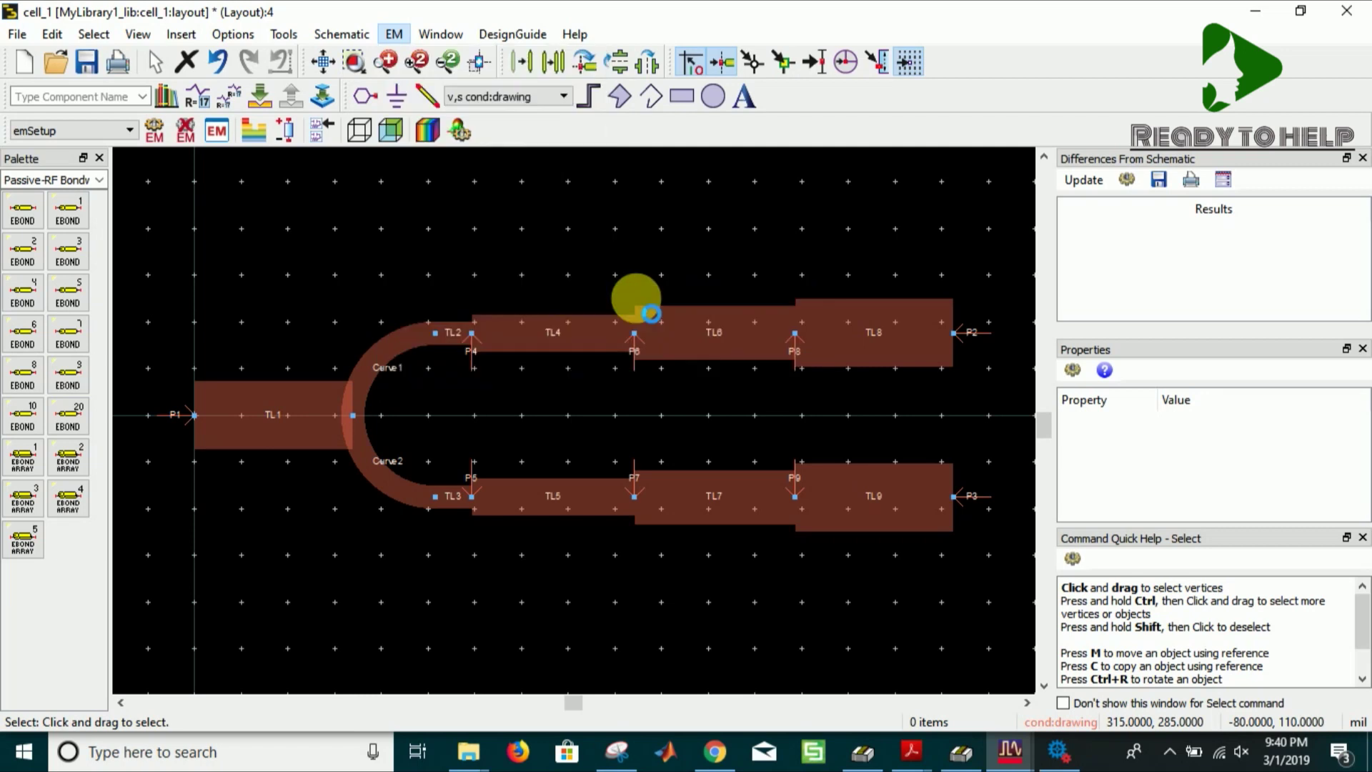
click(752, 449)
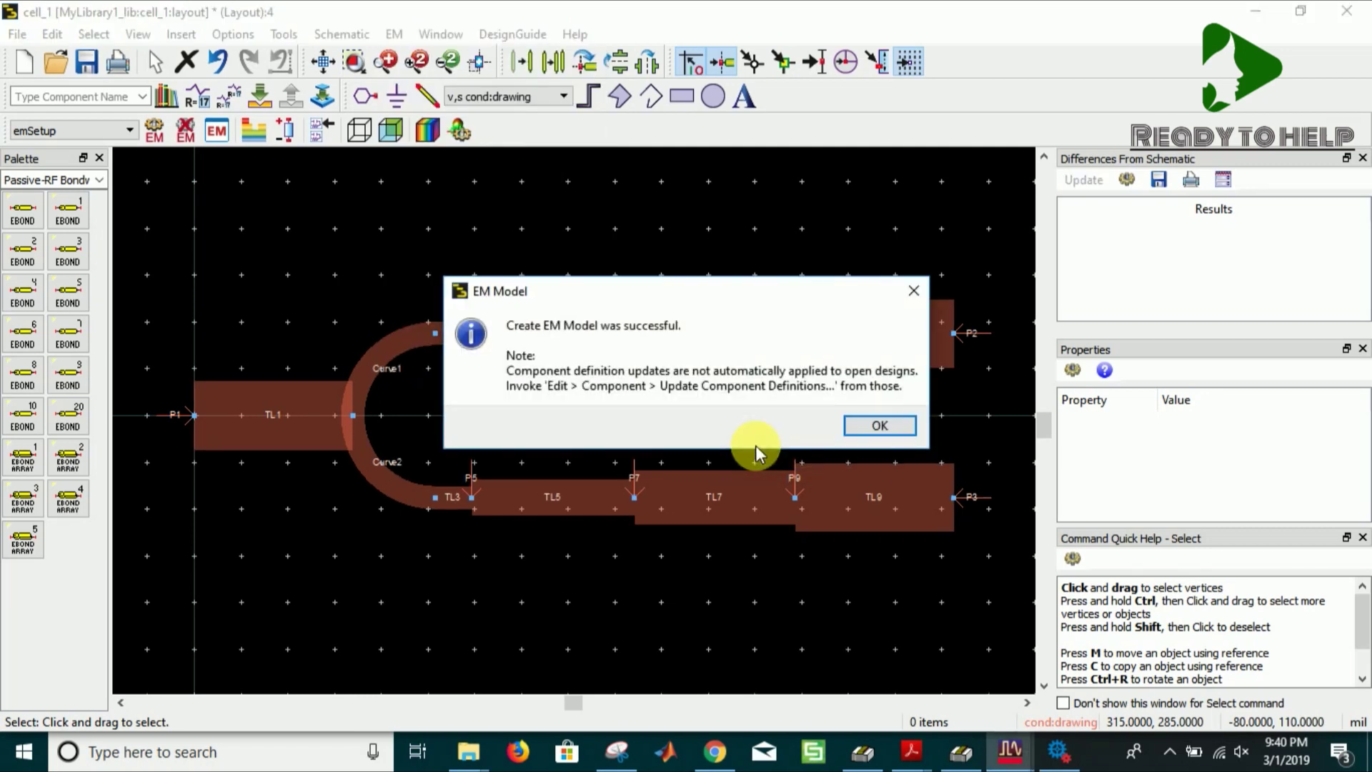
click(872, 426)
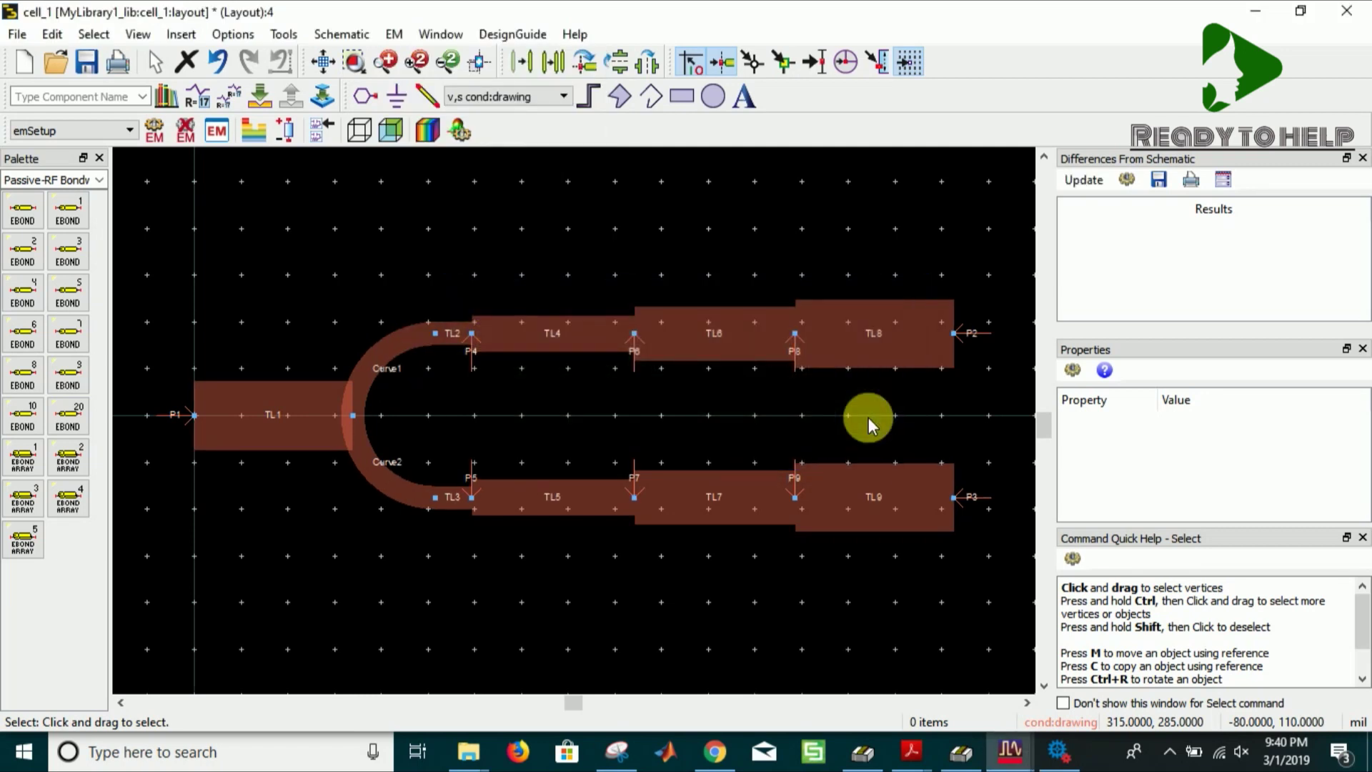
click(1258, 20)
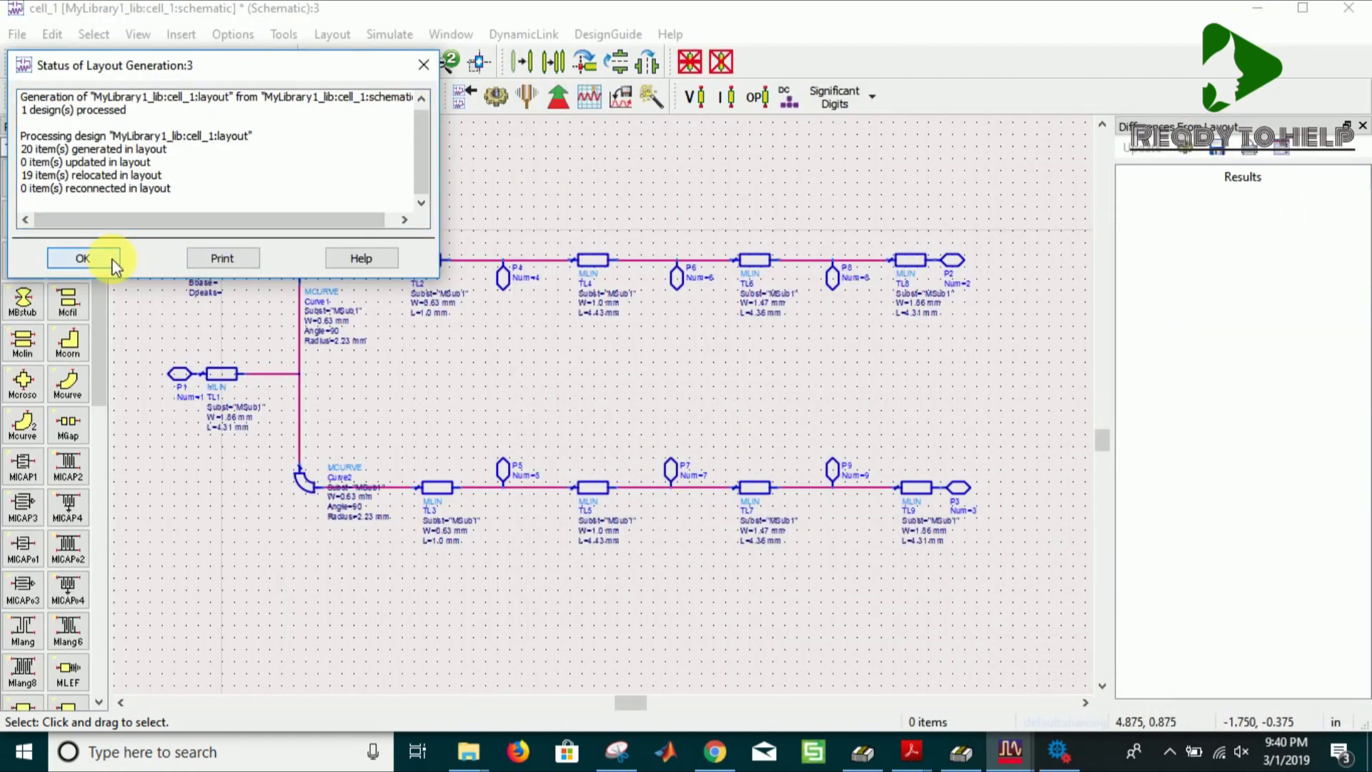
Create a new schematic cell named 'cosimulation', skipping the setup wizard
click(84, 258)
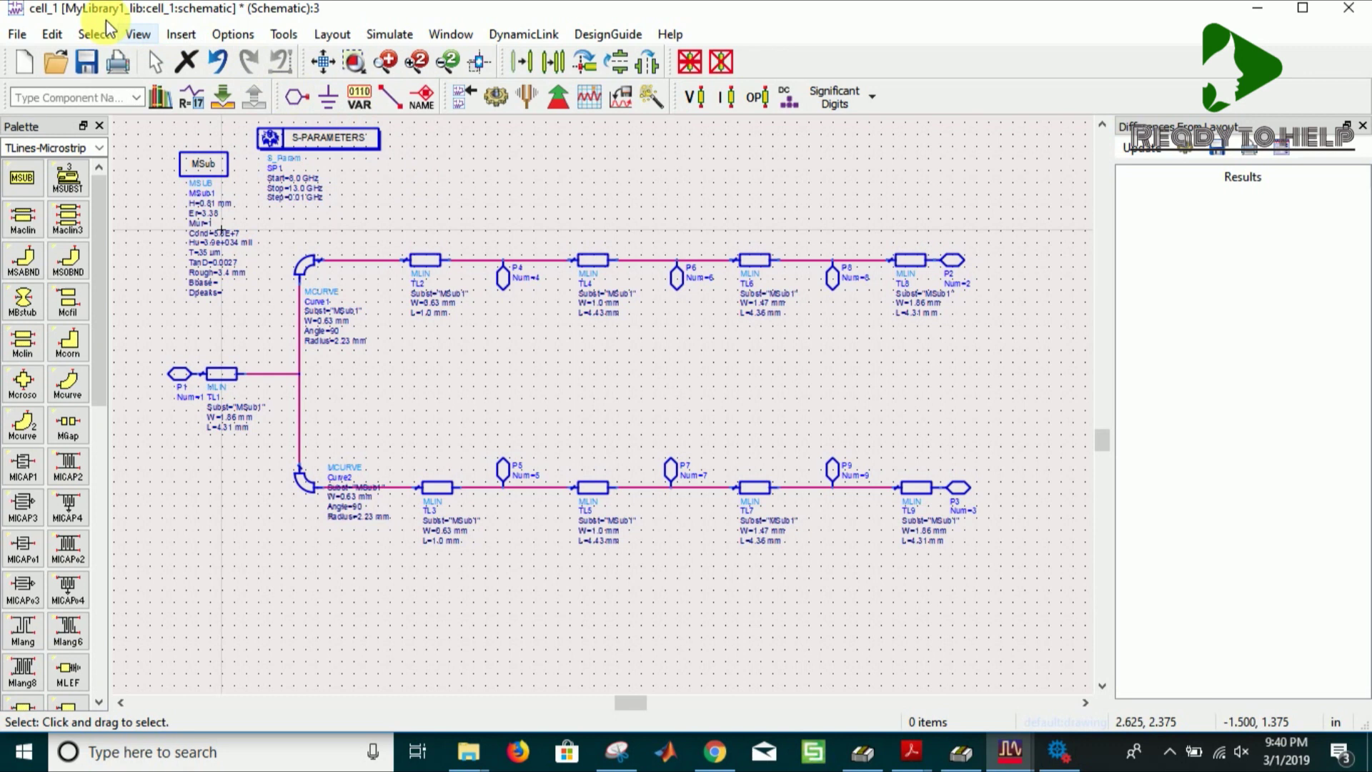
click(17, 34)
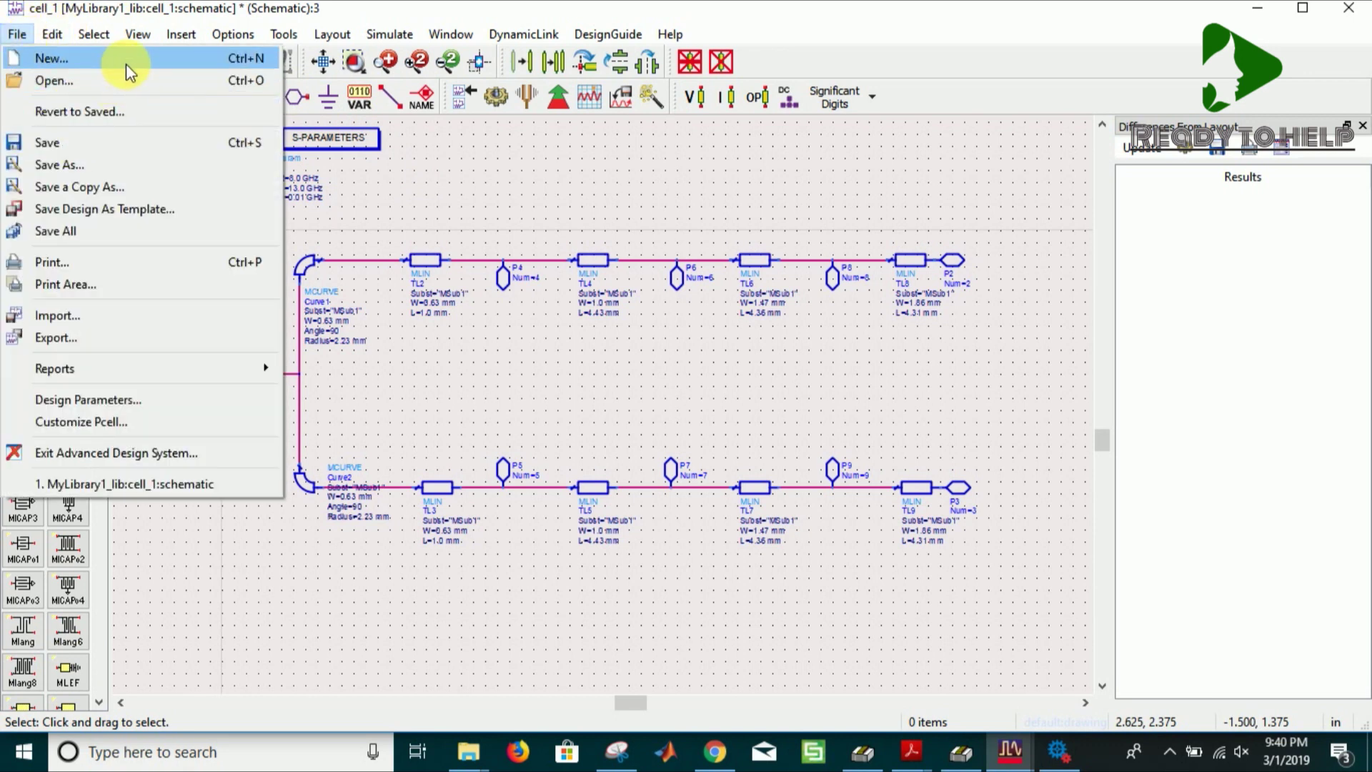
click(153, 66)
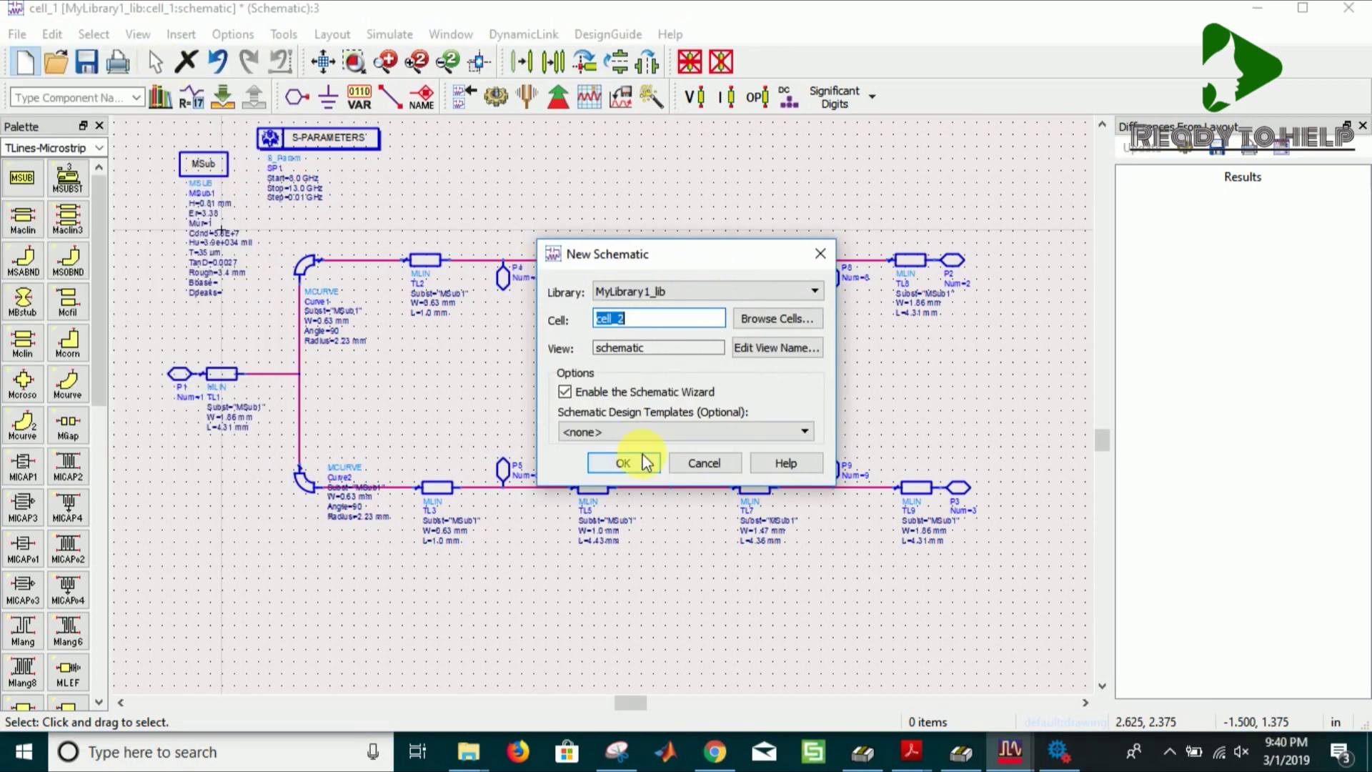
text(cosimulation)
click(637, 466)
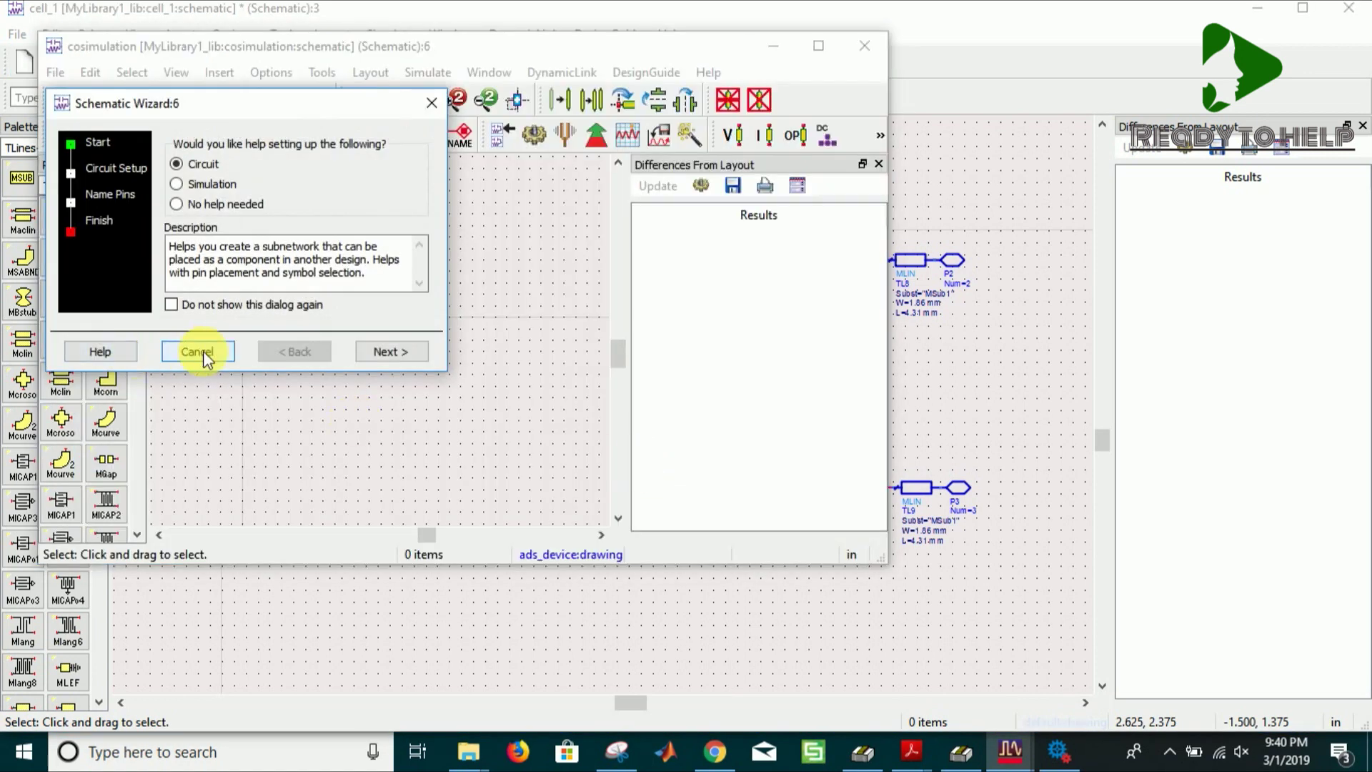
click(198, 351)
Select the MSub and S-PARAMETERS blocks in cell_1, then bring cosimulation back to front
click(789, 47)
drag(152, 128, 430, 209)
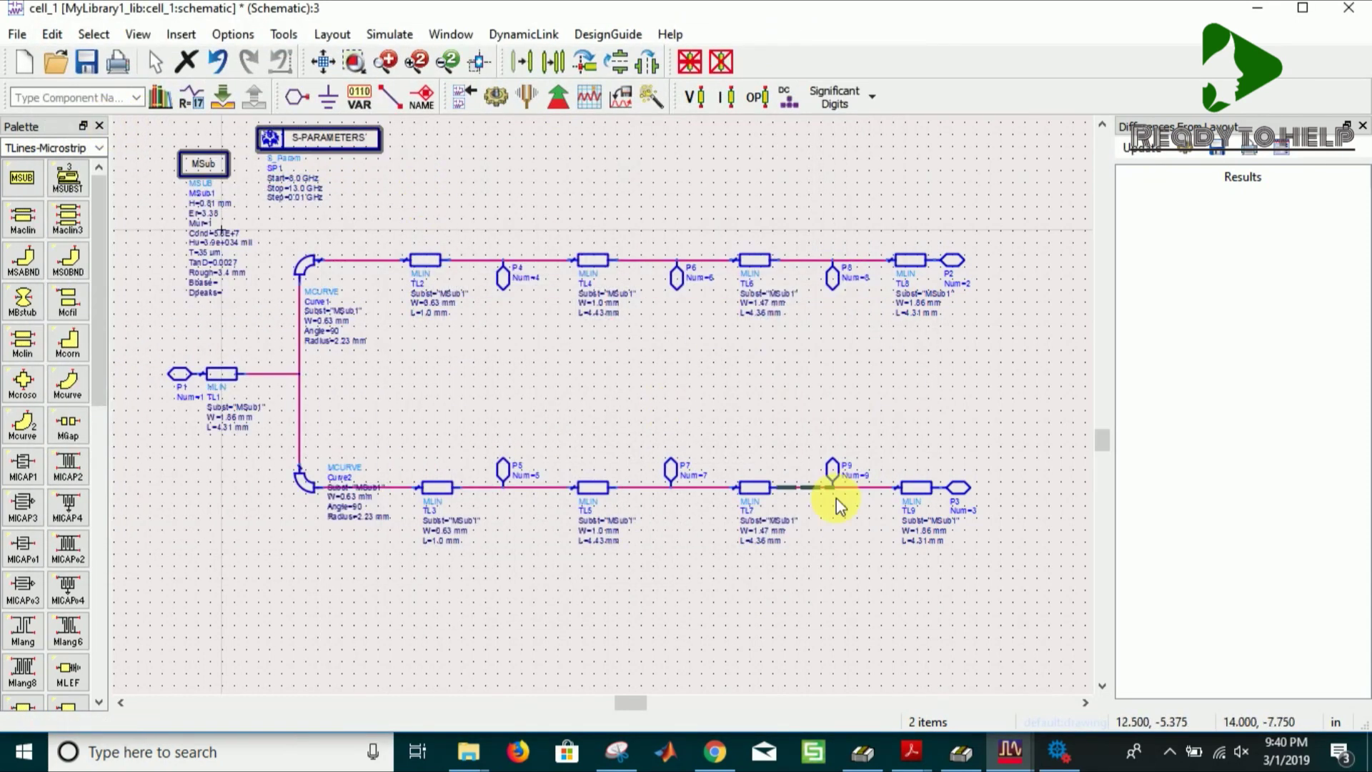
mouse_move(1010, 746)
click(1240, 659)
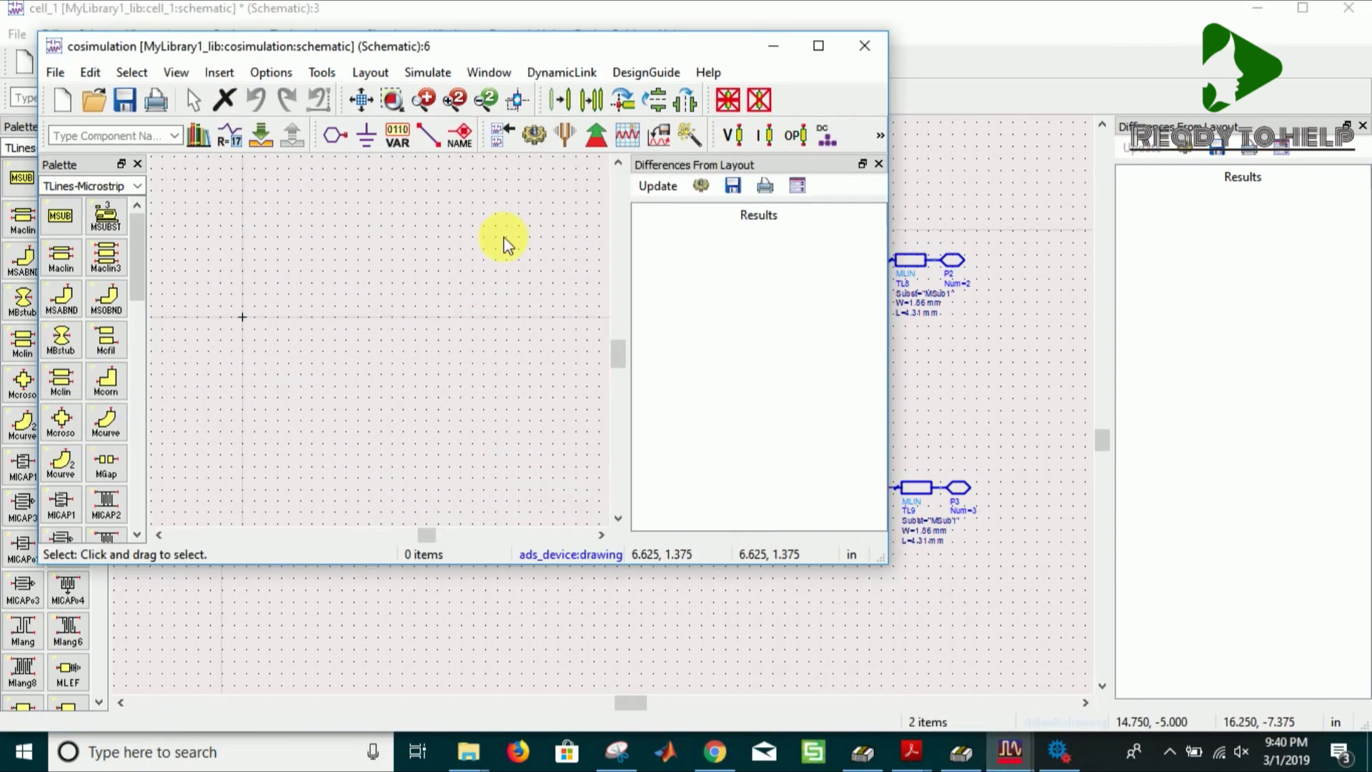
Paste MSub1 and the SP1 8.0–13.0 GHz sweep into the maximized cosimulation schematic
click(828, 50)
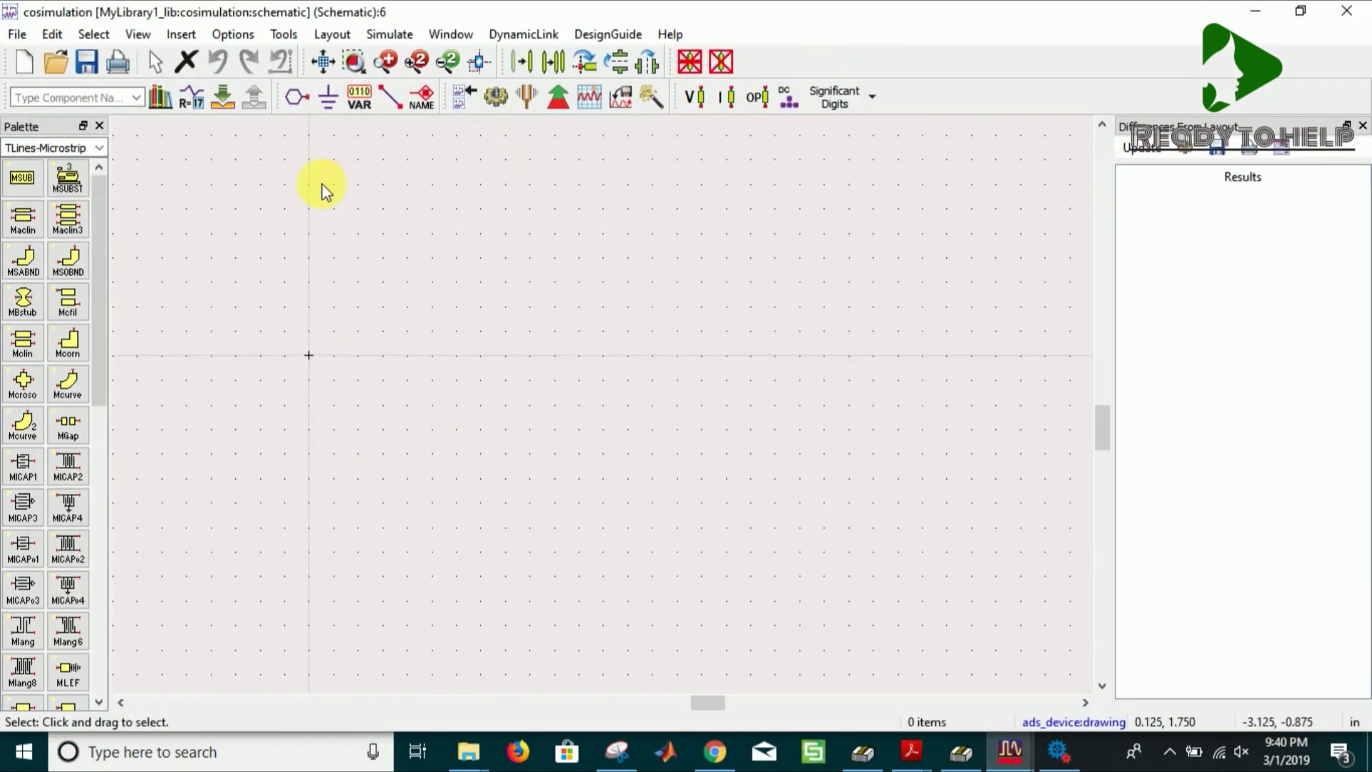
key(ctrl+v)
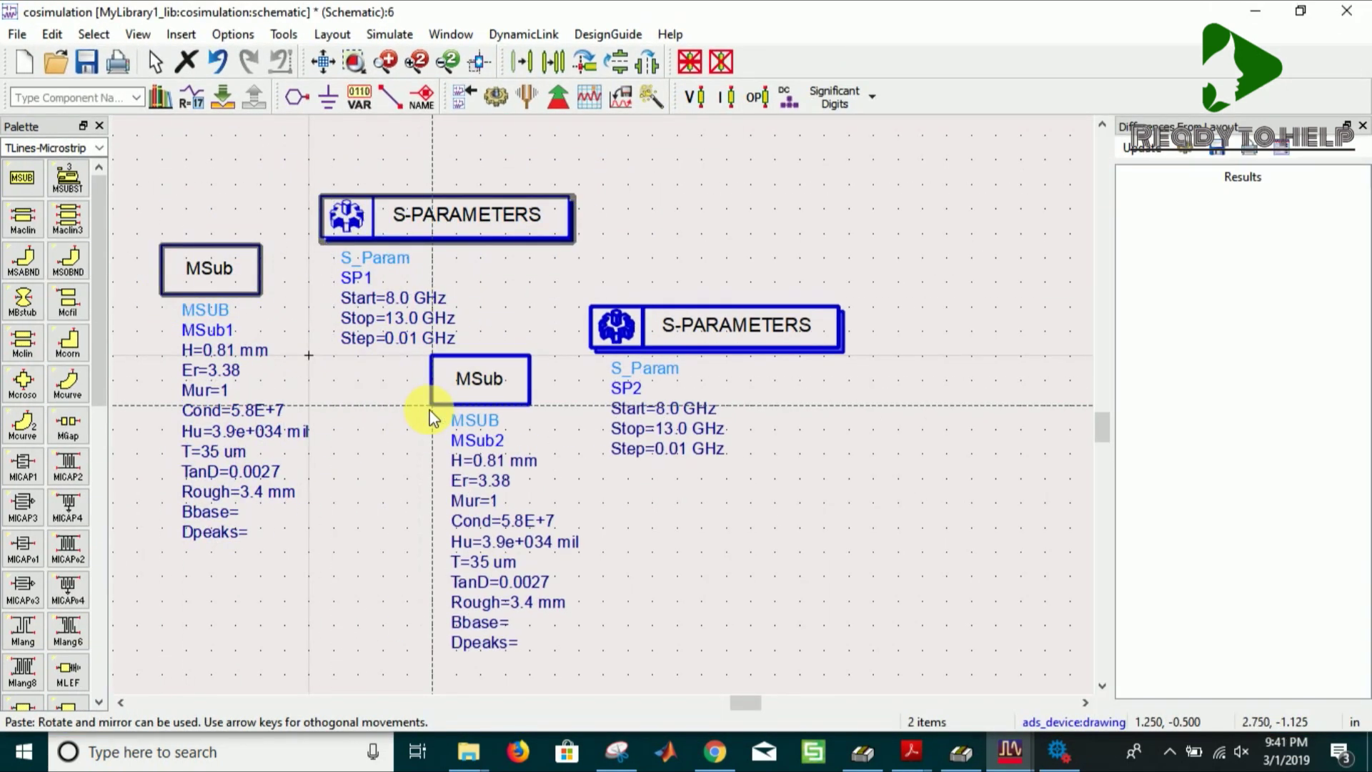
key(Escape)
scroll(431, 418, down, 1)
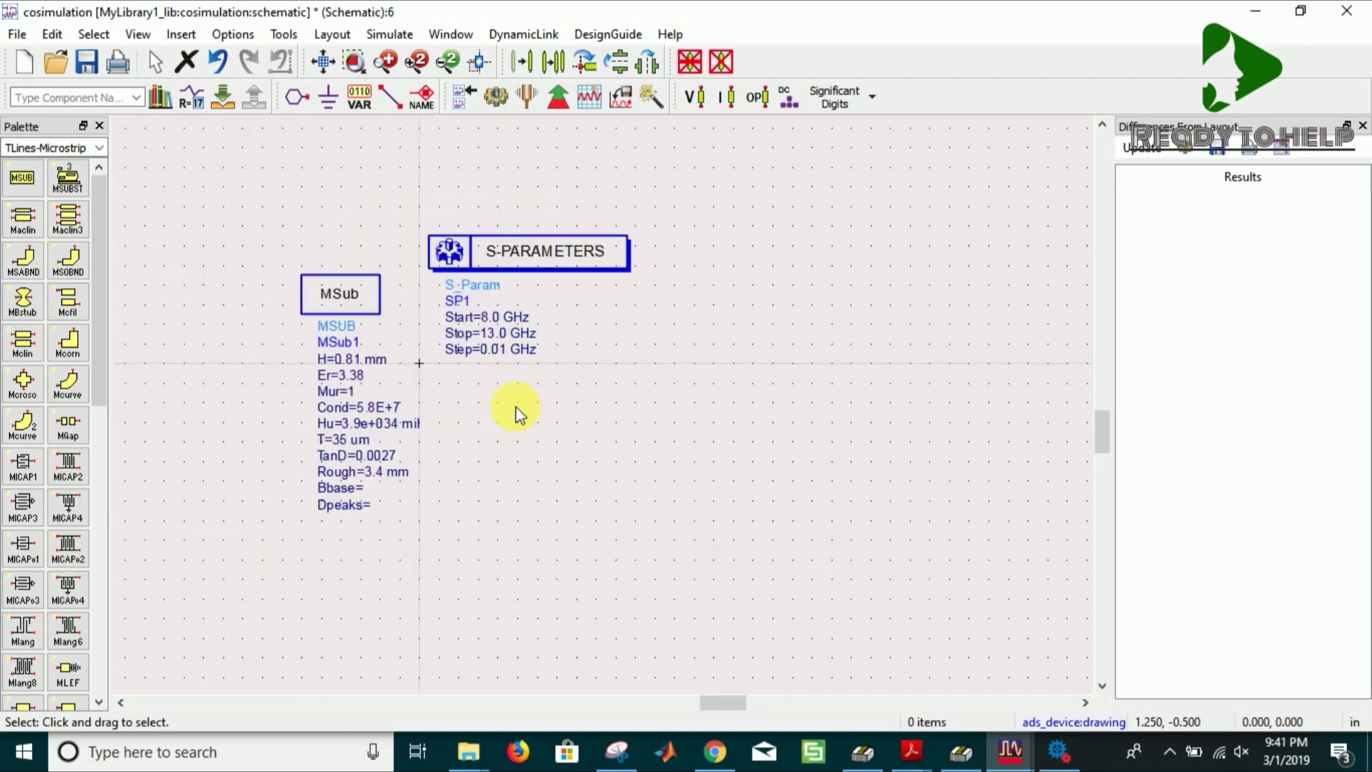
drag(688, 704, 805, 705)
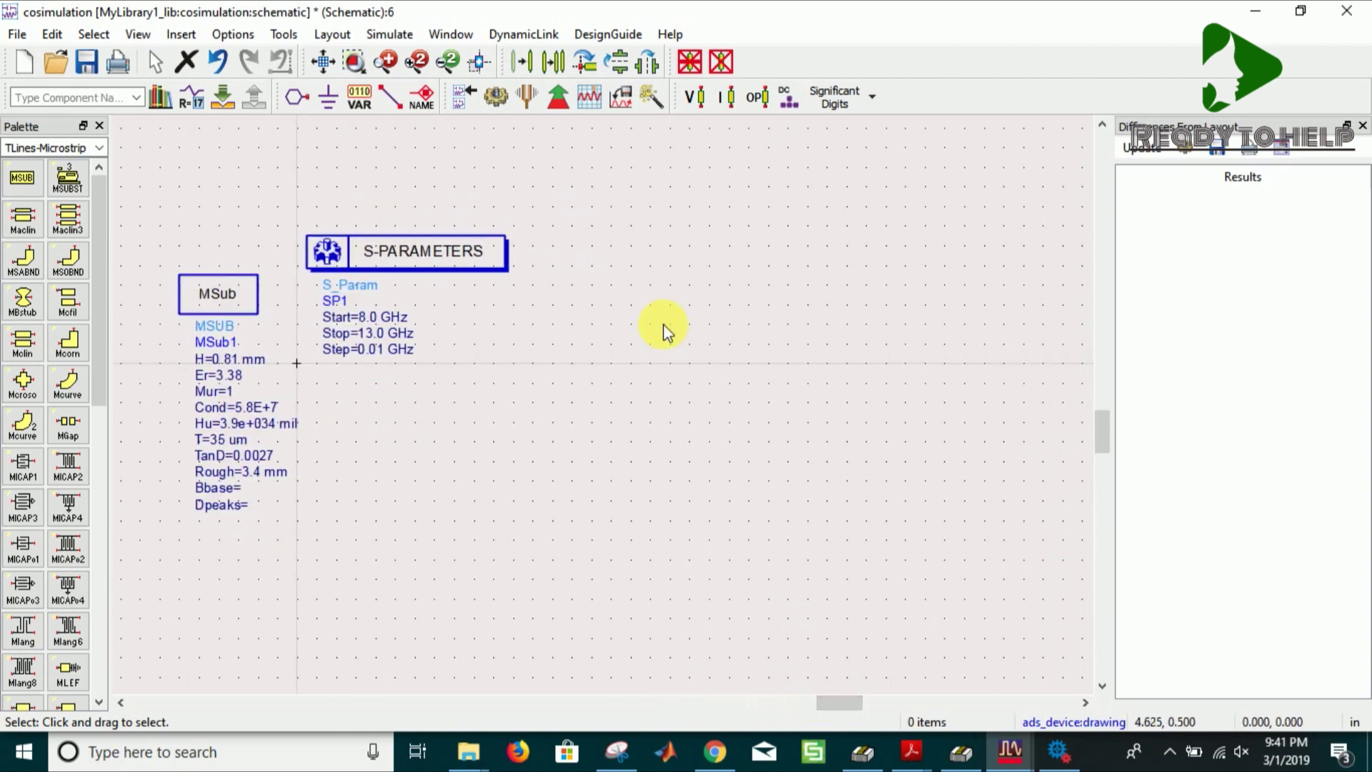
click(160, 100)
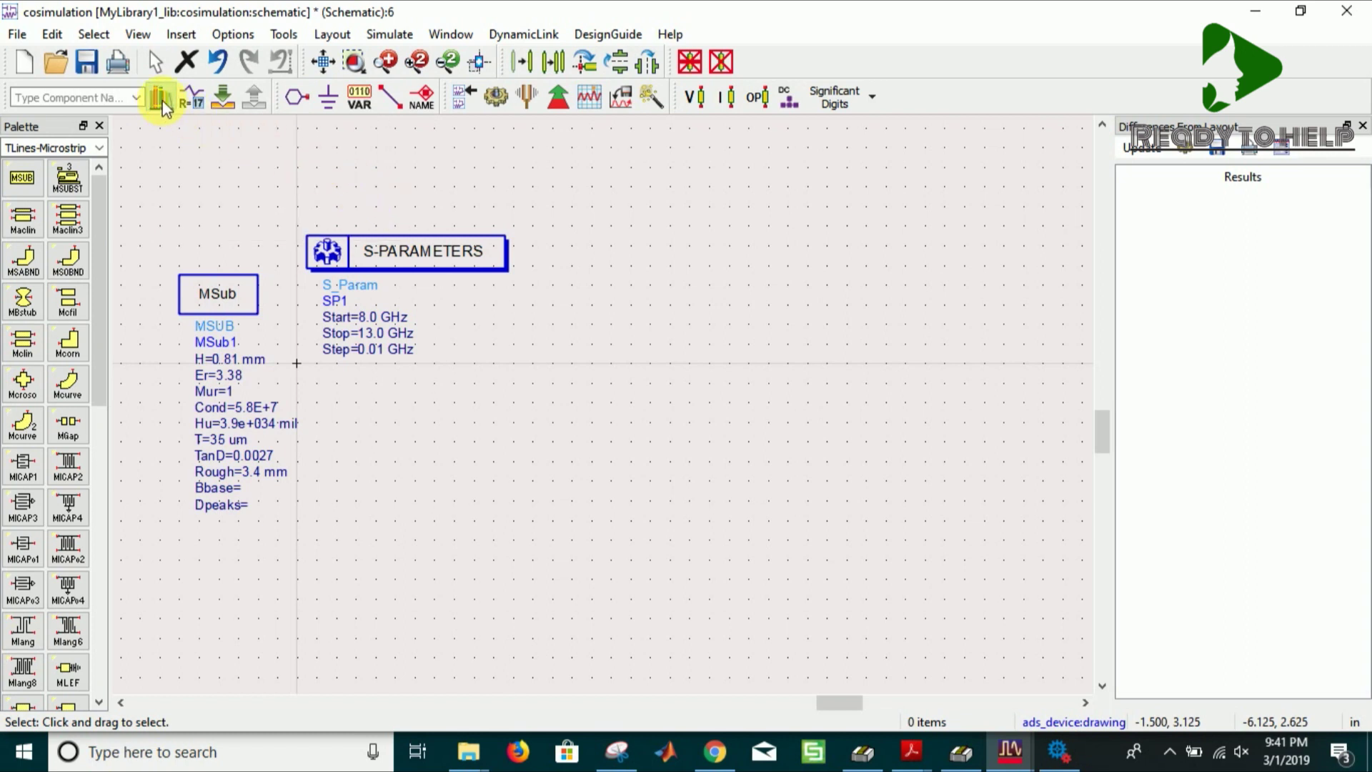
Place the cell_1 EM model from Workspace Libraries on the schematic beside MSub1 and SP1
click(163, 105)
click(145, 86)
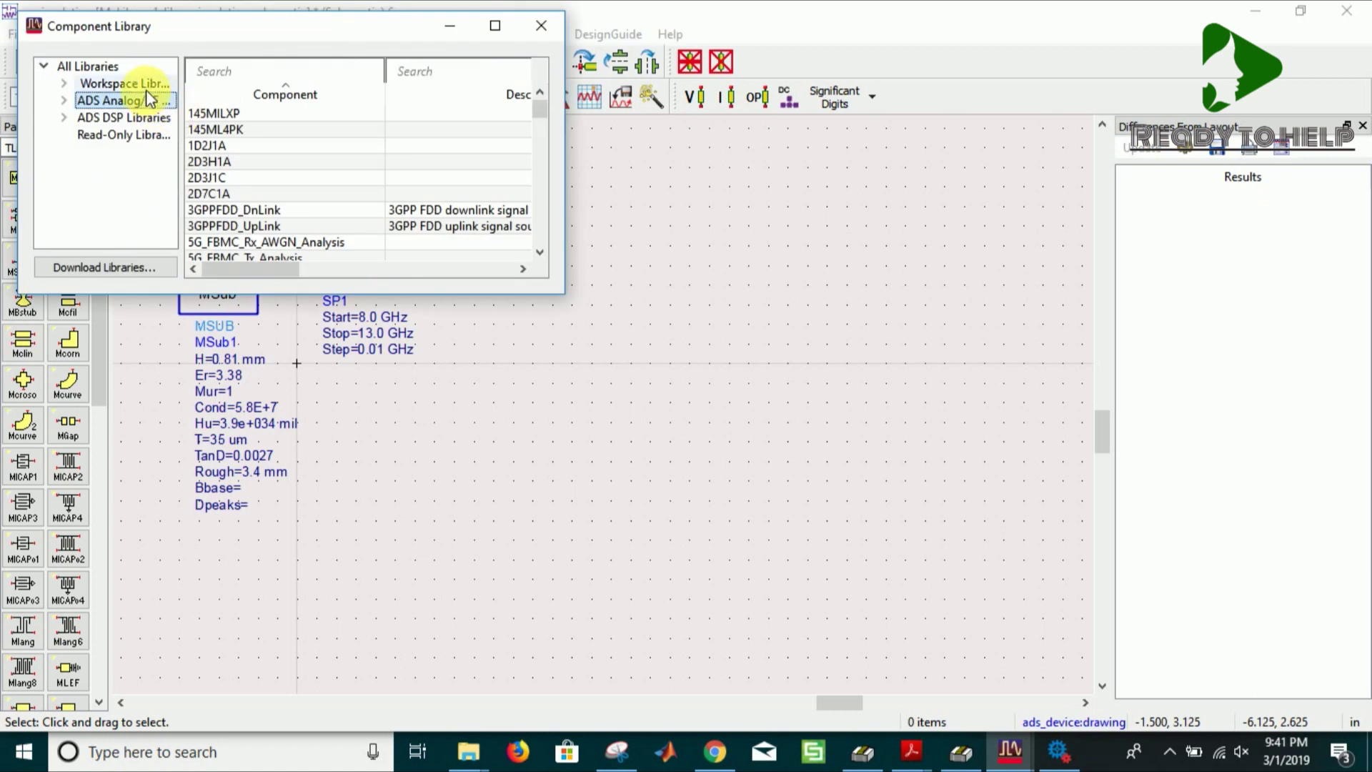
click(234, 113)
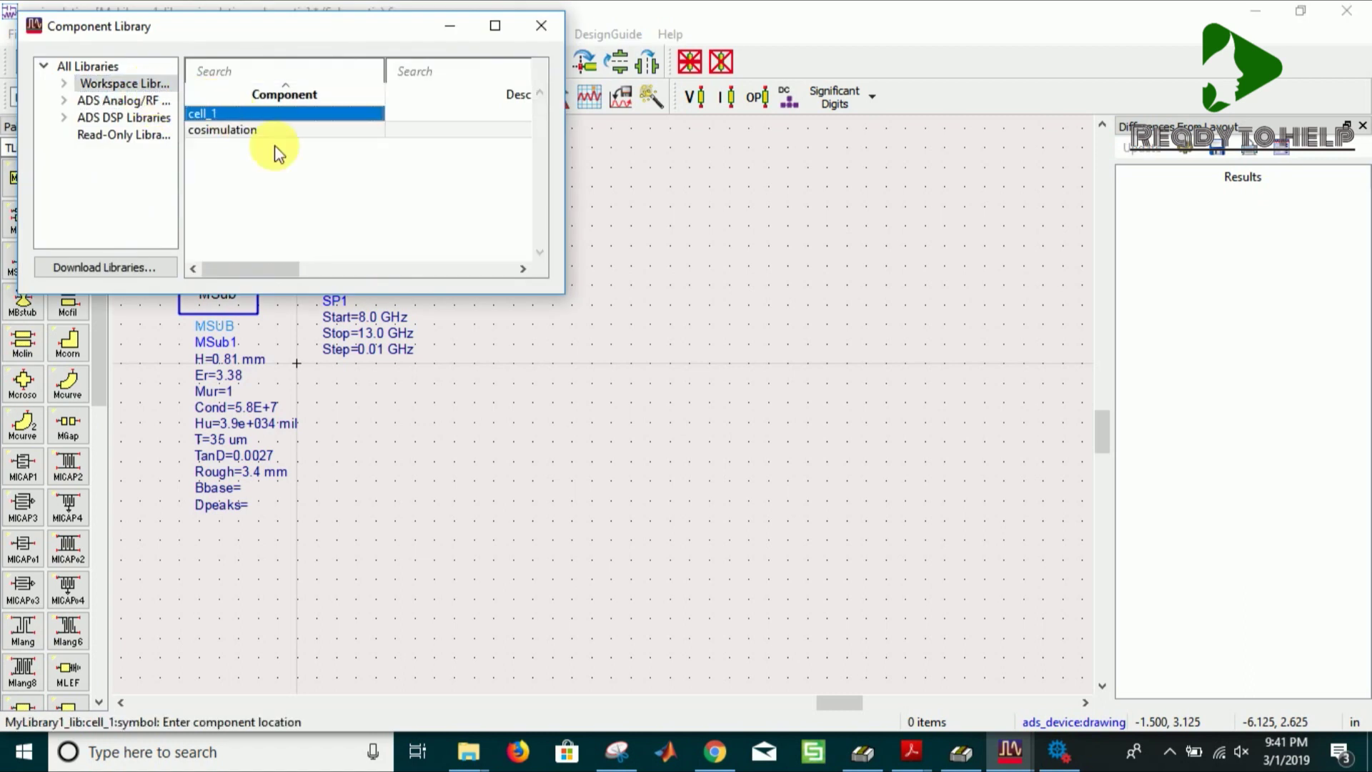
click(499, 479)
key(Escape)
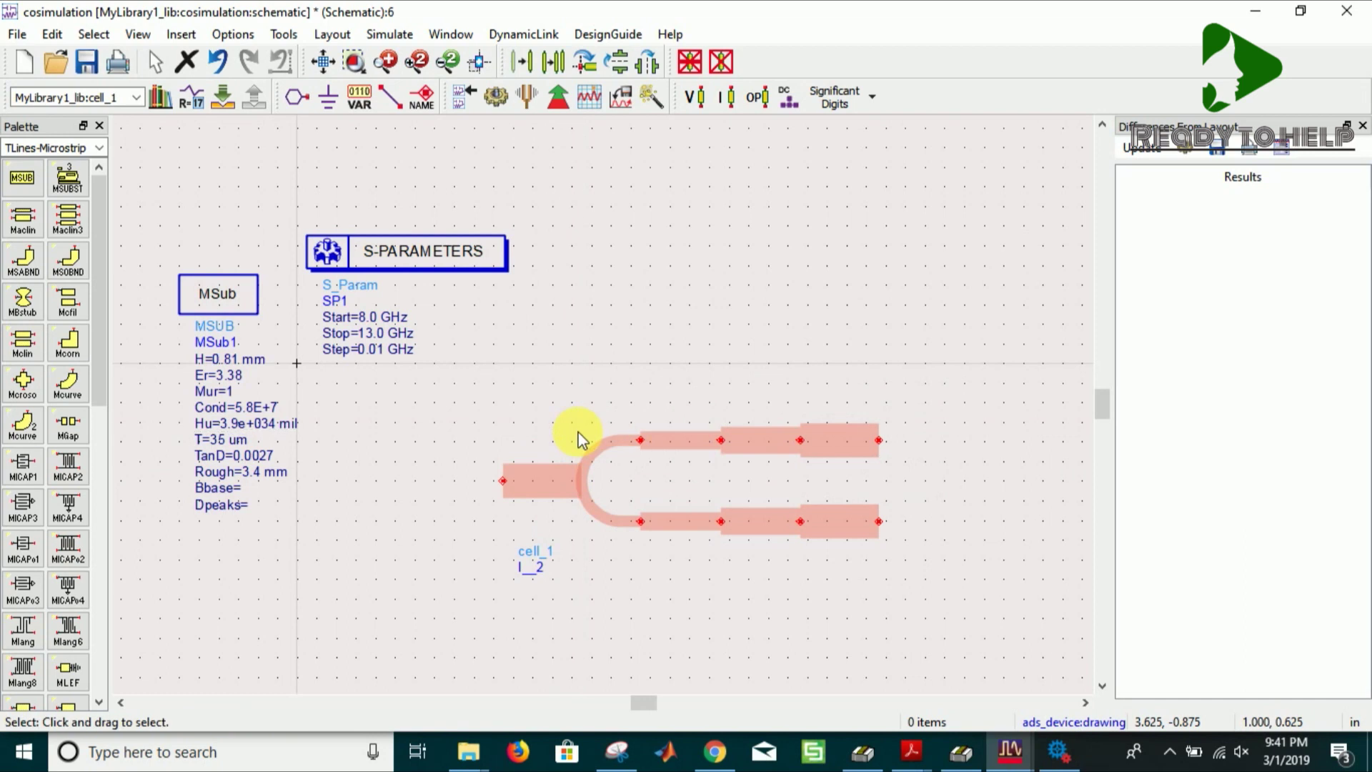
click(579, 439)
click(567, 386)
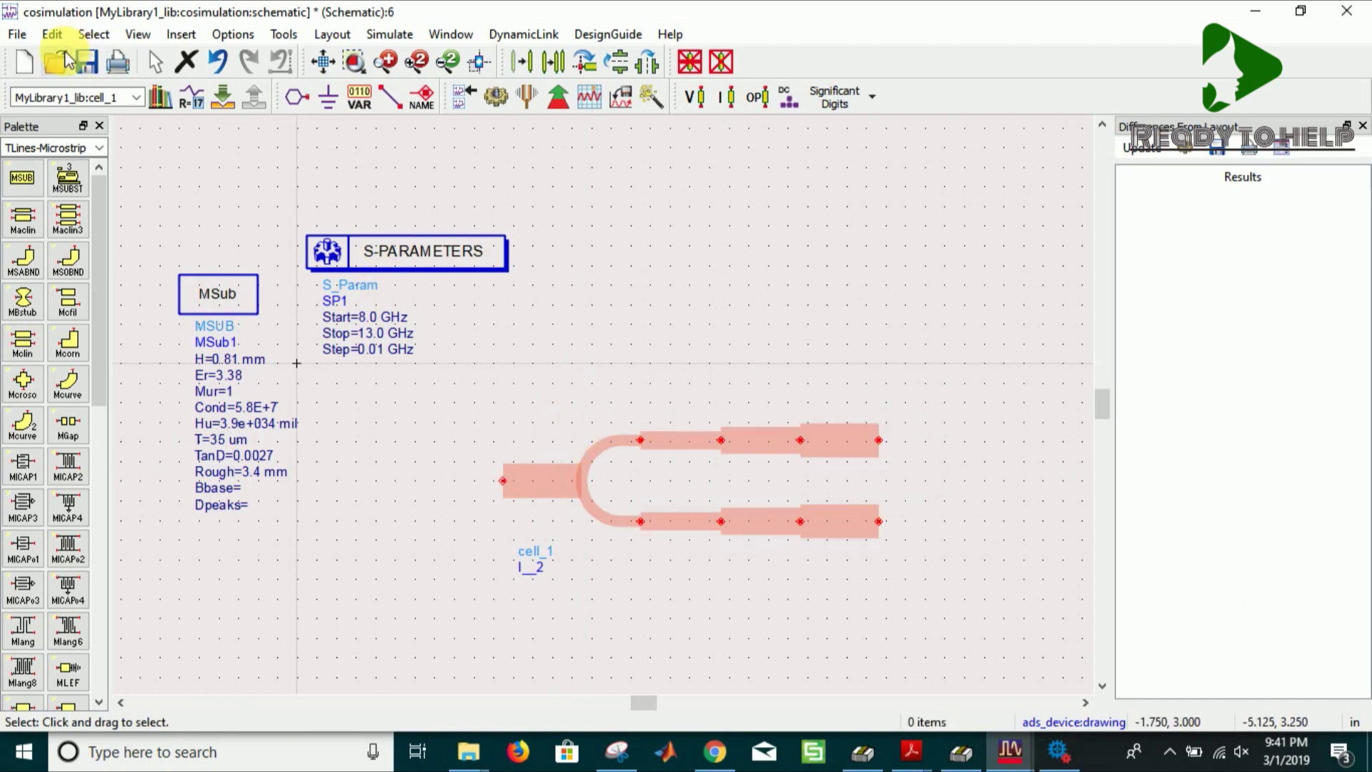
Place three Term terminals near cell_1's input and two outputs
click(89, 100)
text(term)
key(Return)
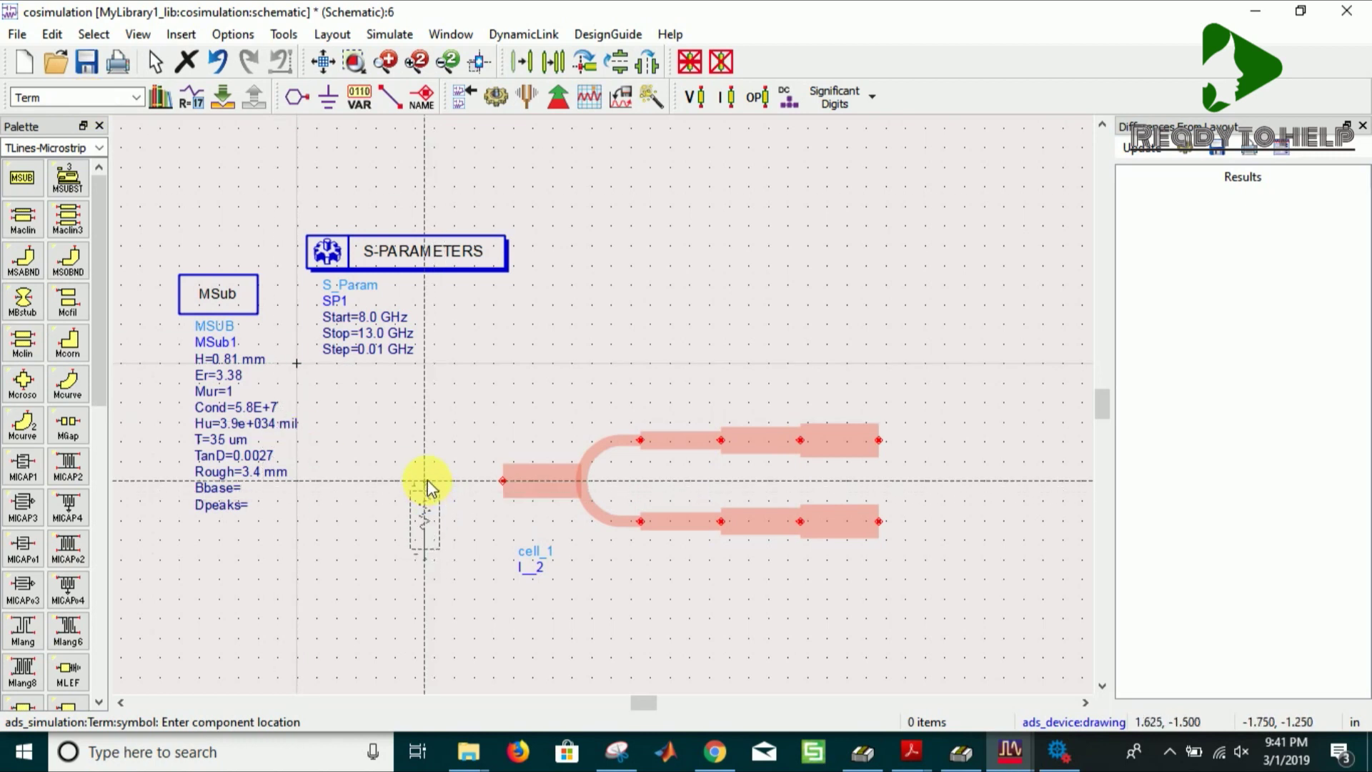
click(430, 485)
click(1051, 441)
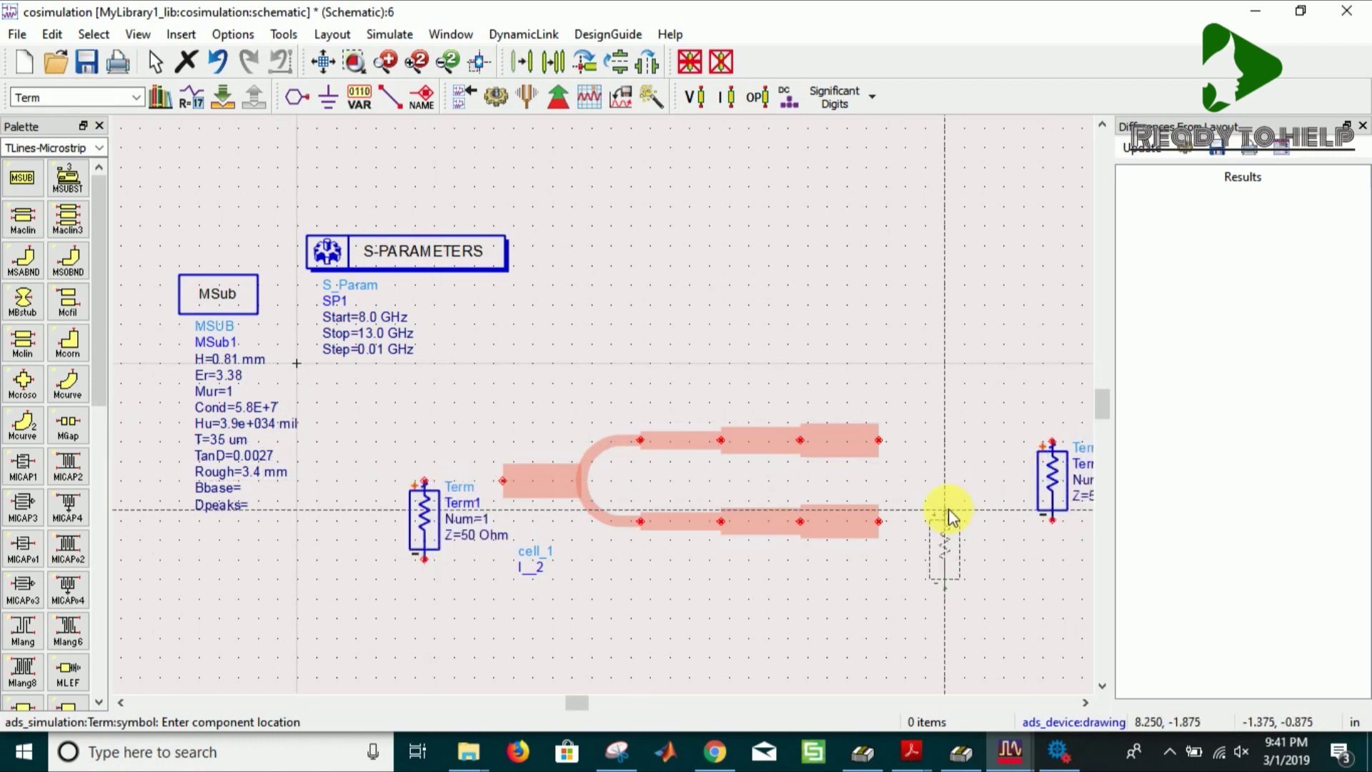
click(935, 525)
key(Escape)
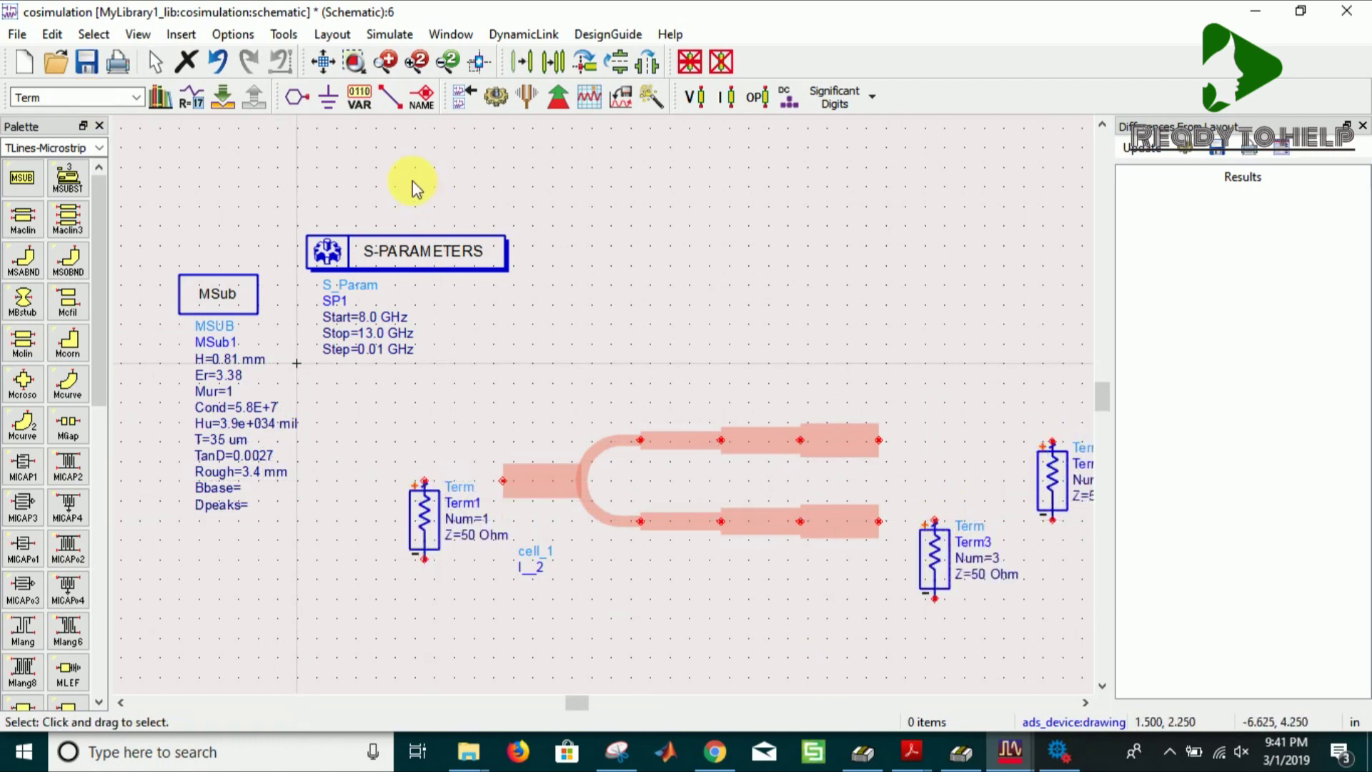
Add a ground to the lower pin of each of the three terminals
click(336, 107)
click(424, 559)
click(1052, 520)
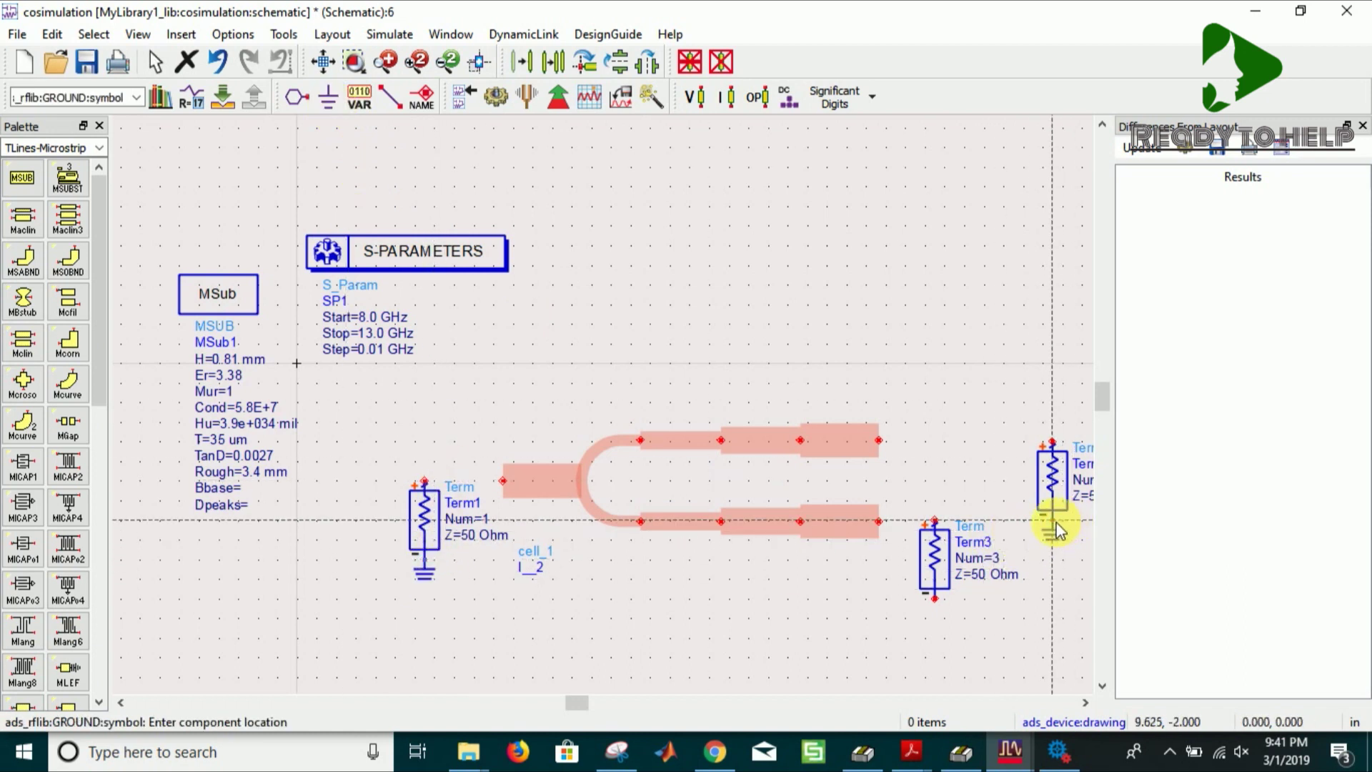
click(936, 600)
key(Escape)
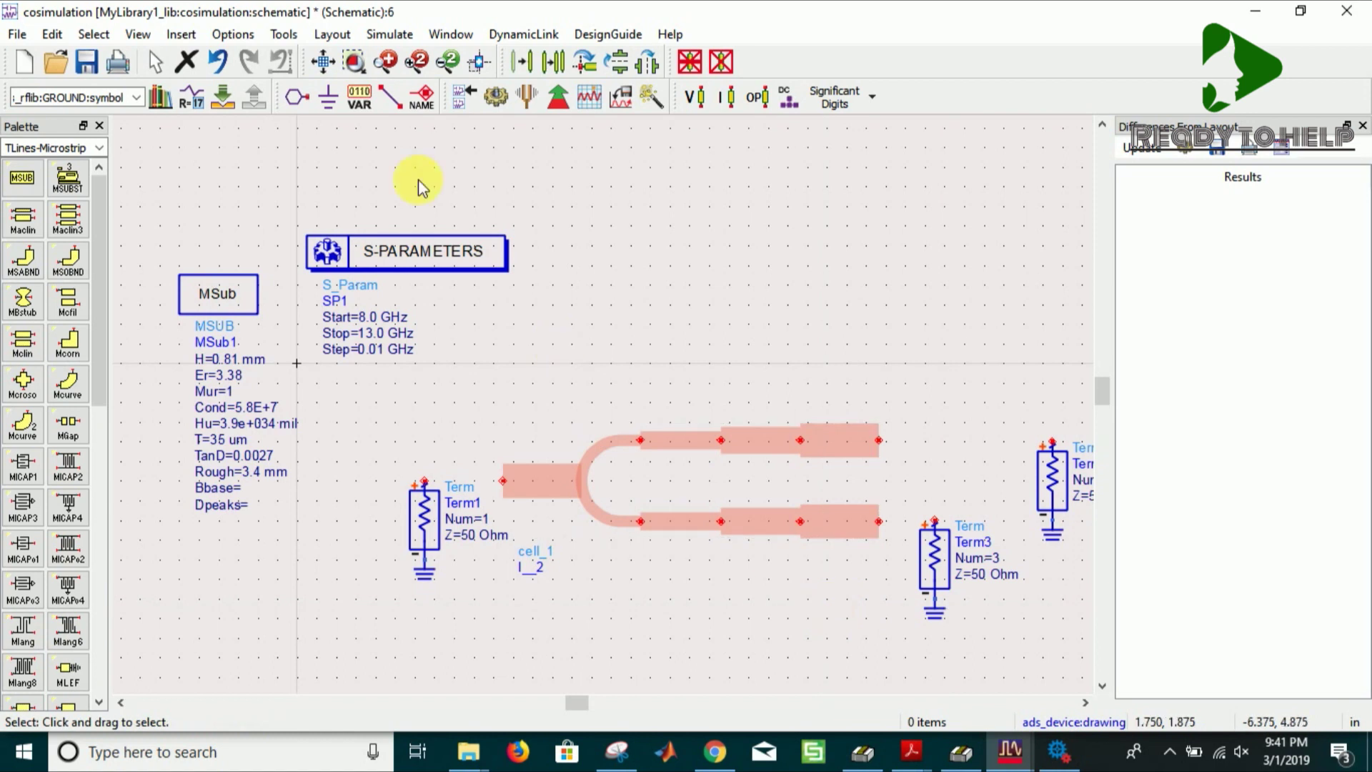
Wire Term1 to cell_1's input and the other two terminals to its upper and lower outputs
click(386, 96)
click(425, 481)
click(506, 481)
click(1053, 443)
click(880, 440)
click(937, 520)
click(880, 522)
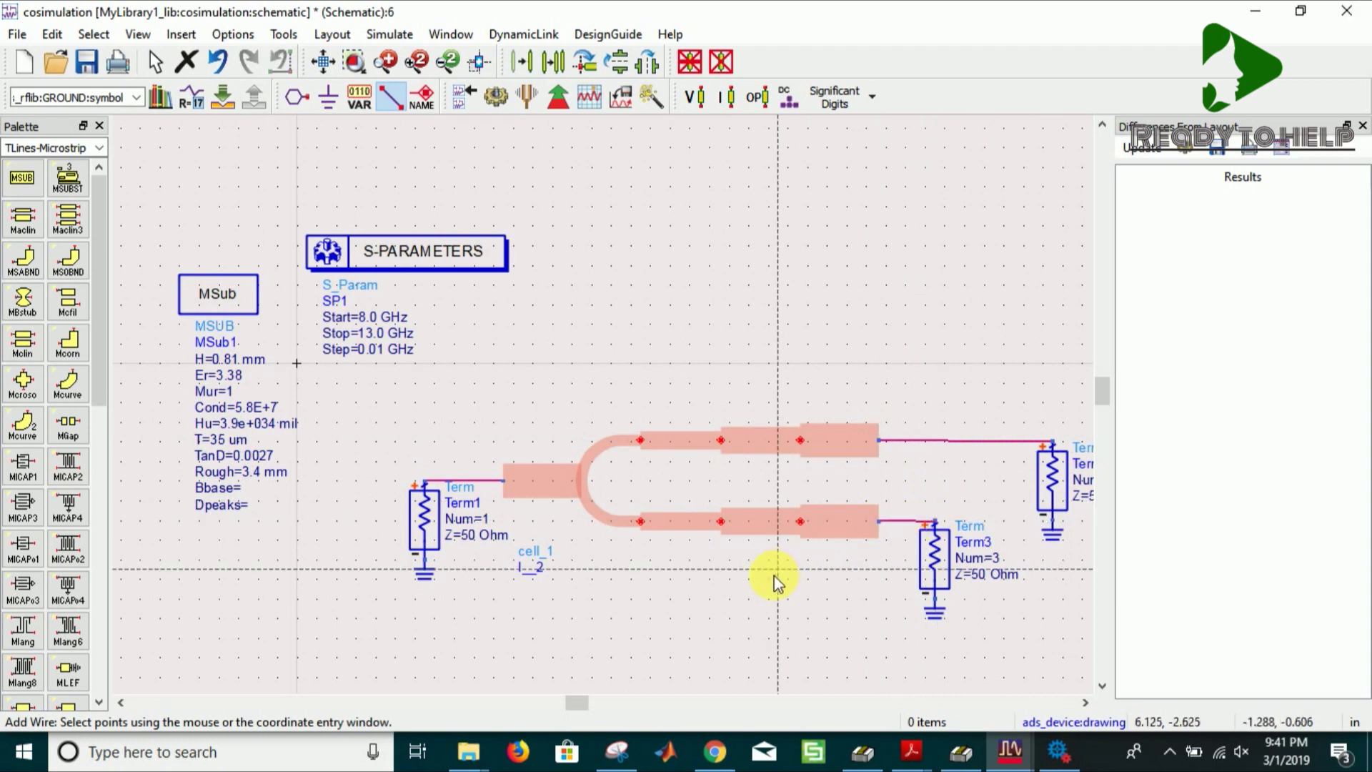
key(Escape)
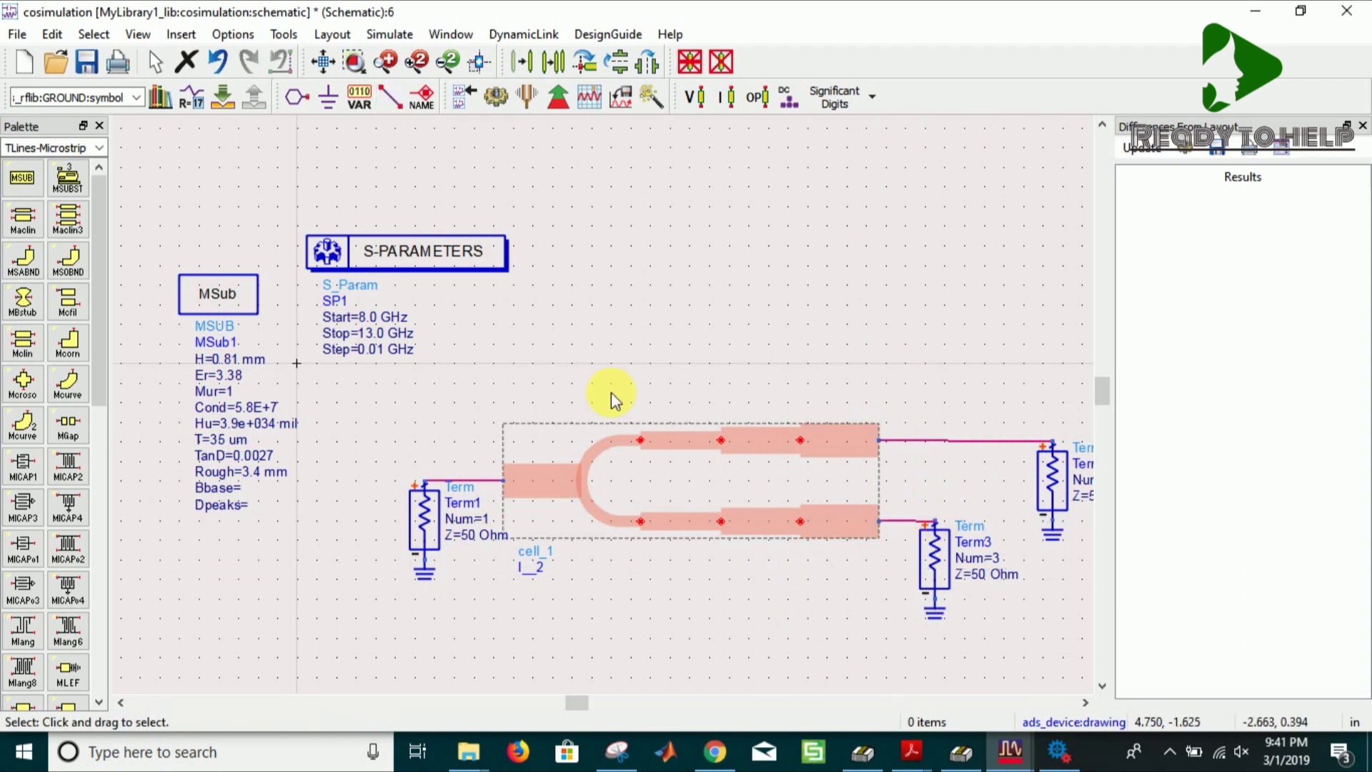
Place three resistors R1, R2 and R3 from the Lumped-Components palette between the coupled lines
click(100, 151)
click(83, 222)
click(100, 147)
click(73, 222)
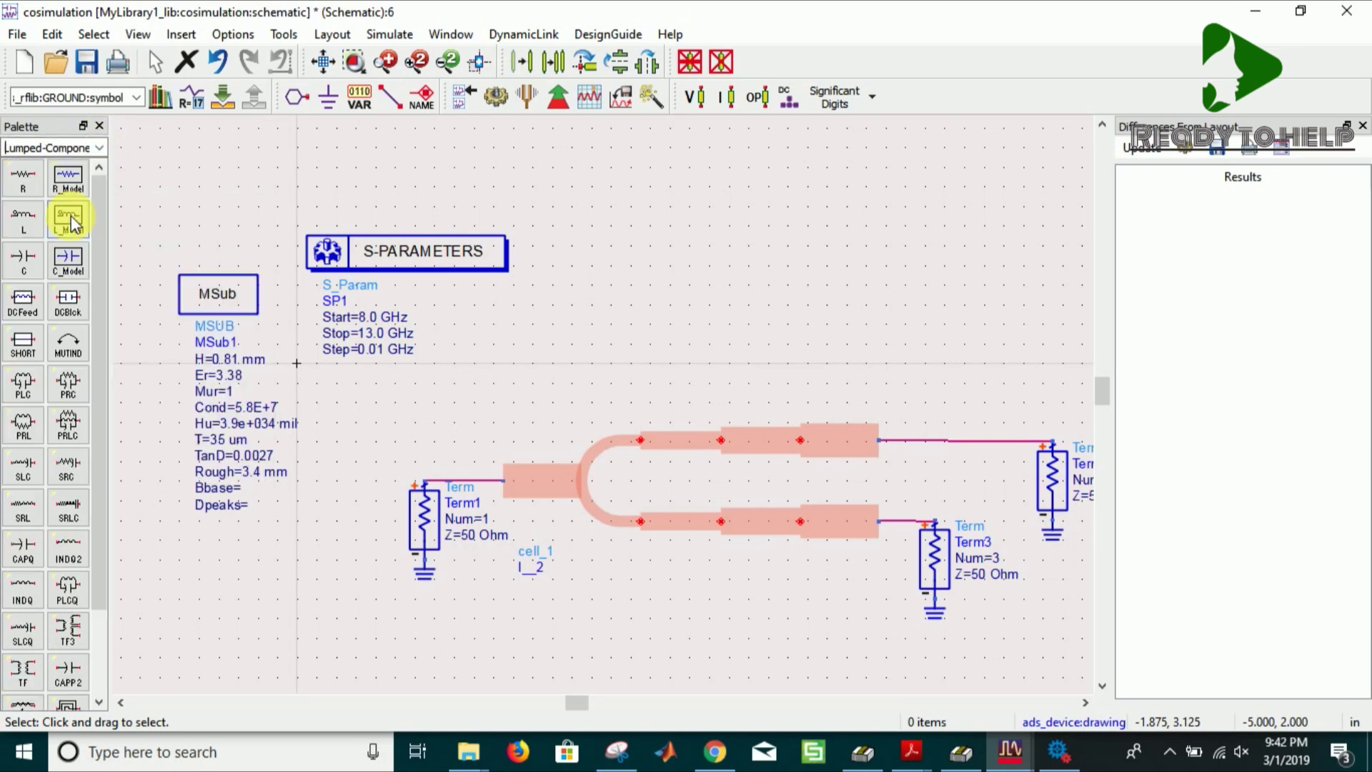
click(22, 185)
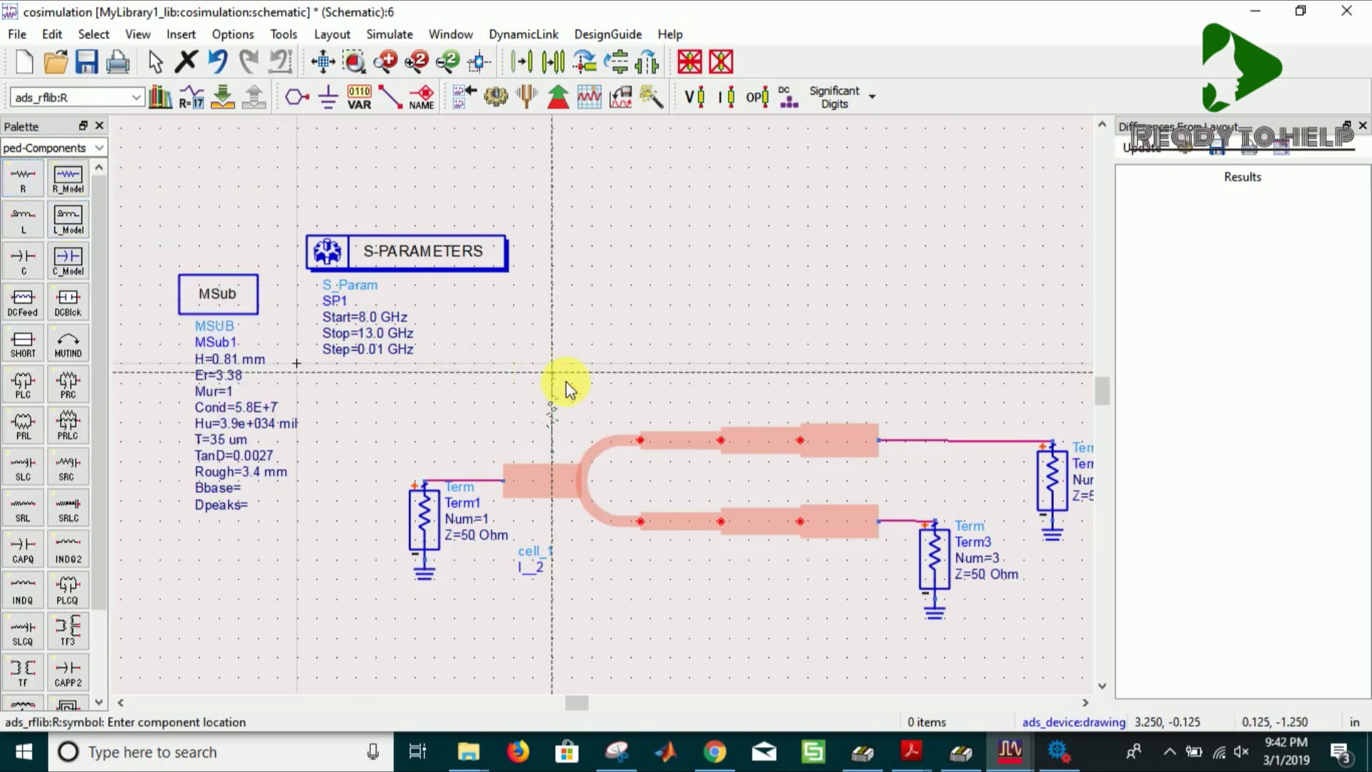
click(639, 441)
click(720, 440)
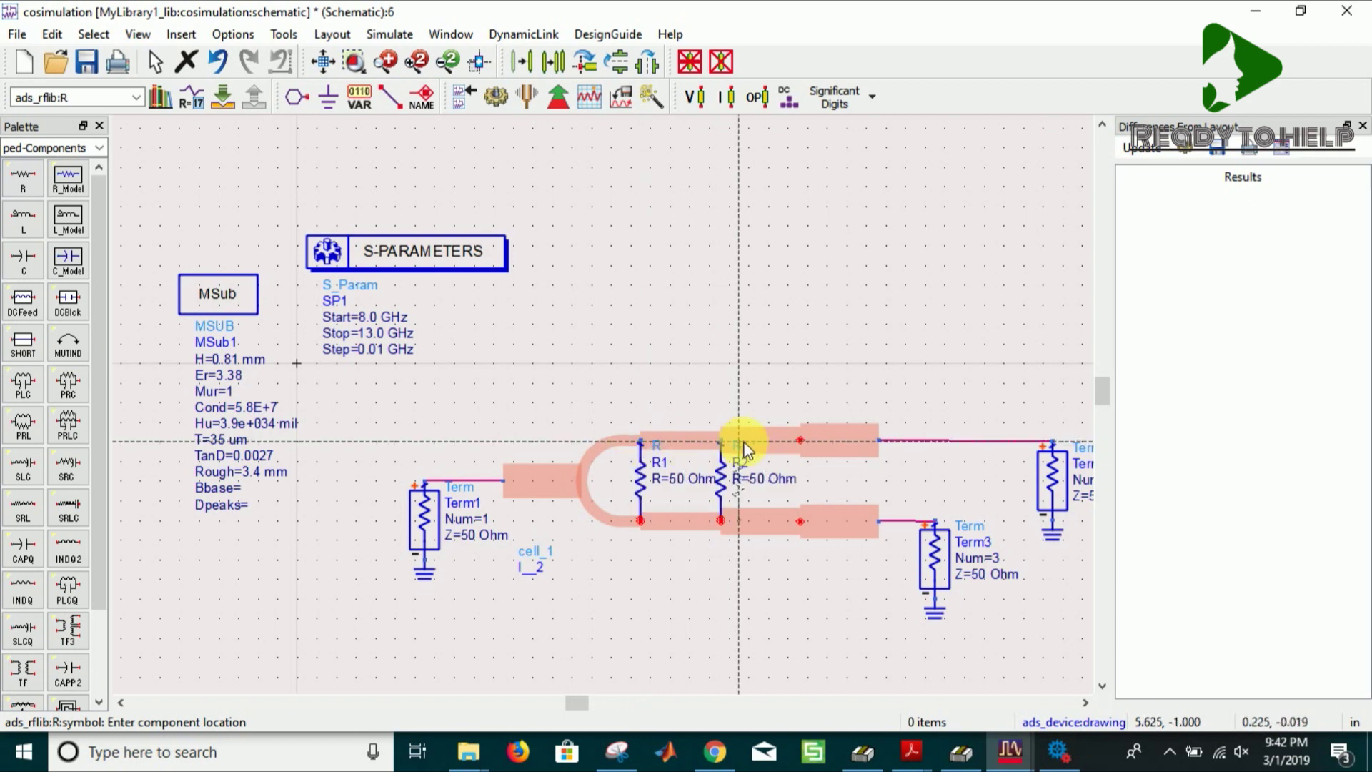
click(801, 440)
key(Escape)
Reposition resistors R1, R2 and R3 into their branches between the lines
drag(638, 506, 639, 504)
click(690, 568)
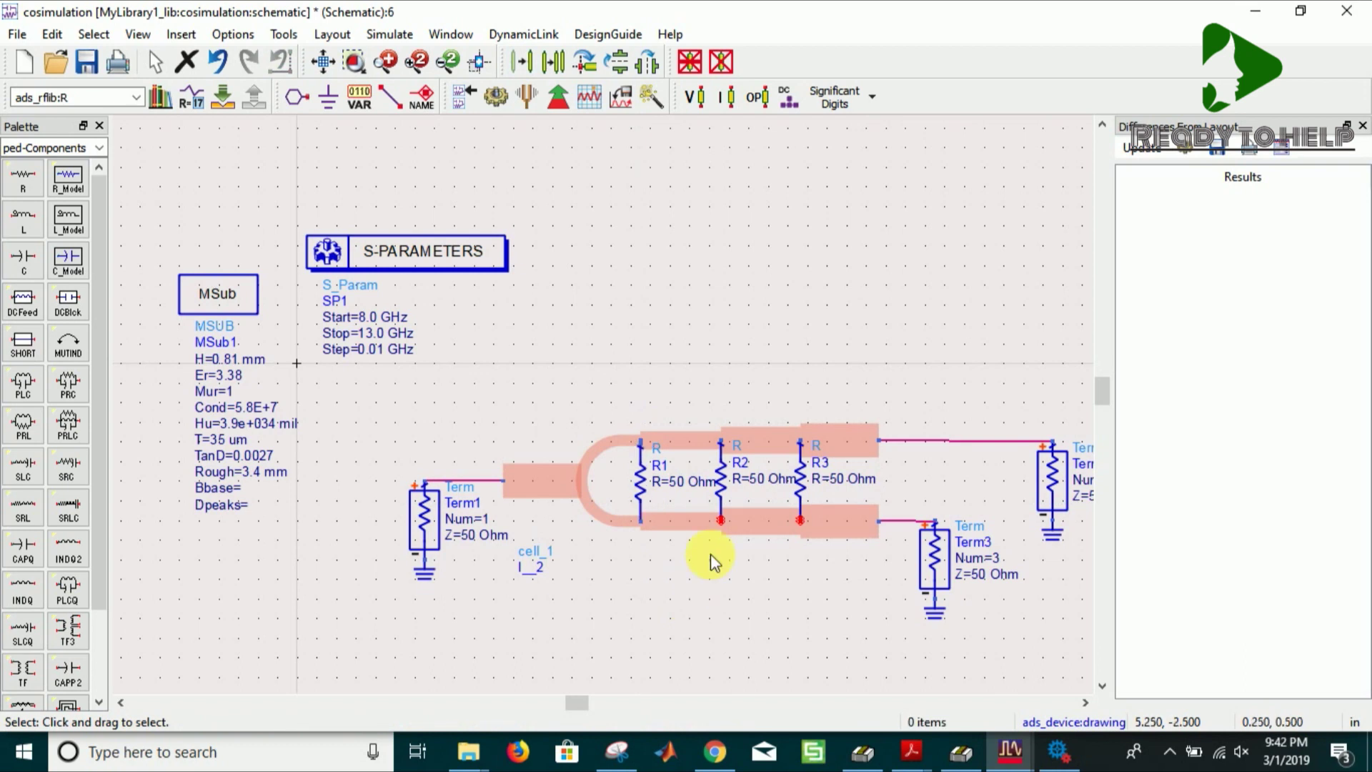
drag(724, 512, 802, 492)
click(757, 592)
click(760, 578)
Set resistor R3's resistance to 400 Ohm
double_click(799, 472)
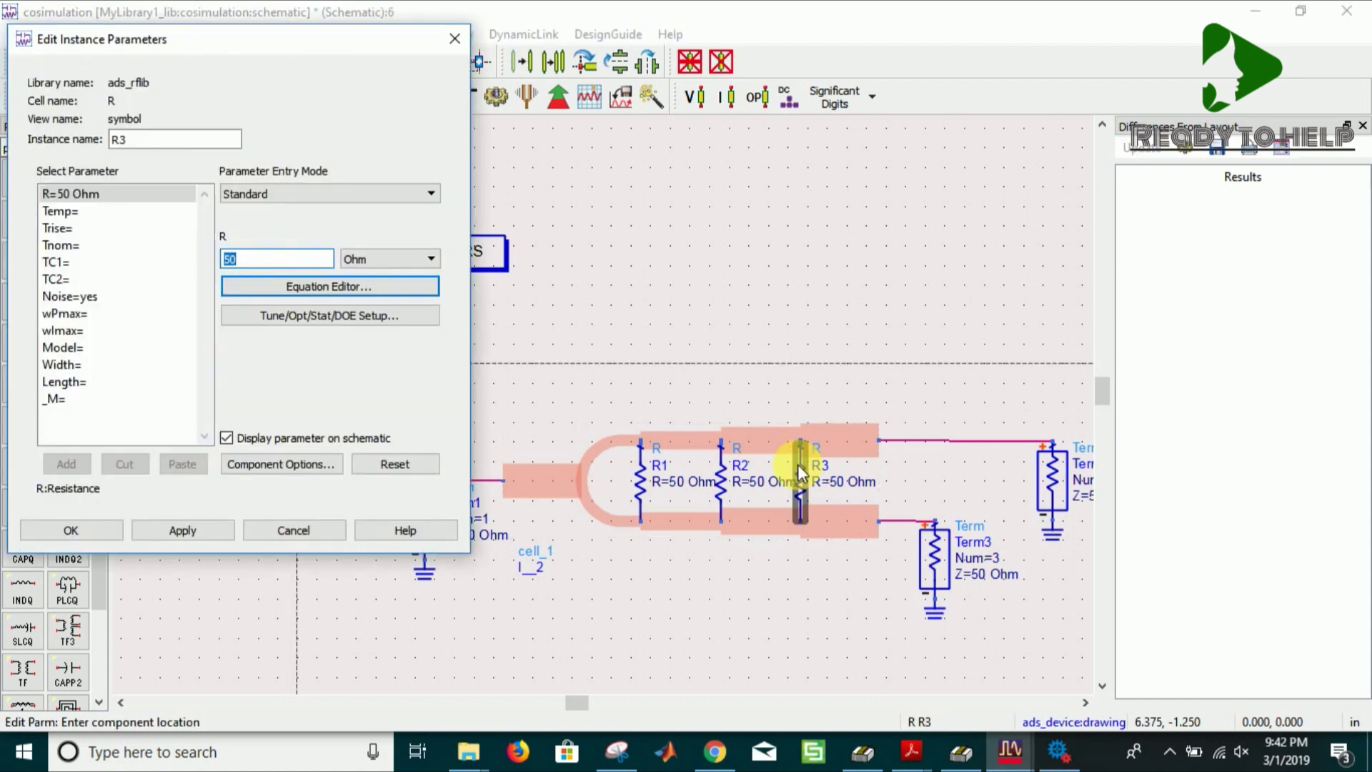
double_click(312, 258)
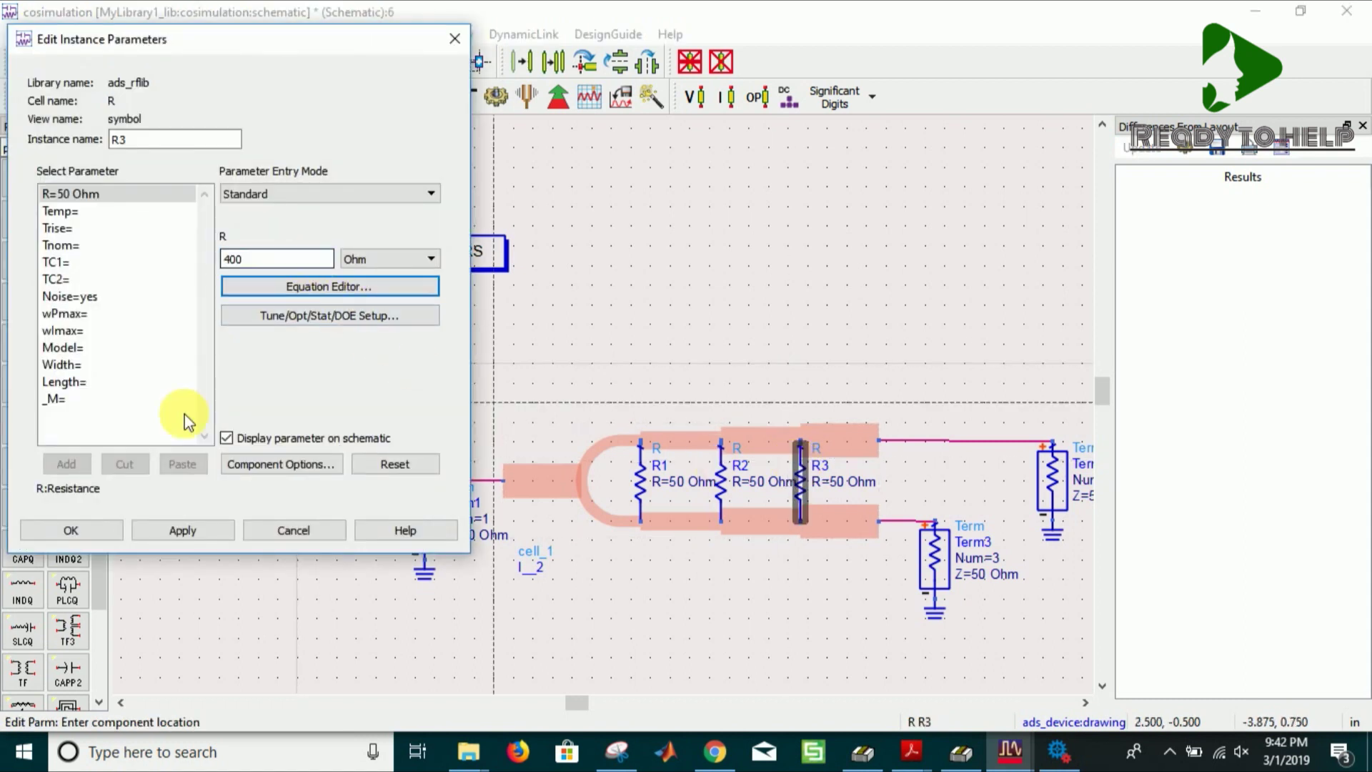
click(71, 530)
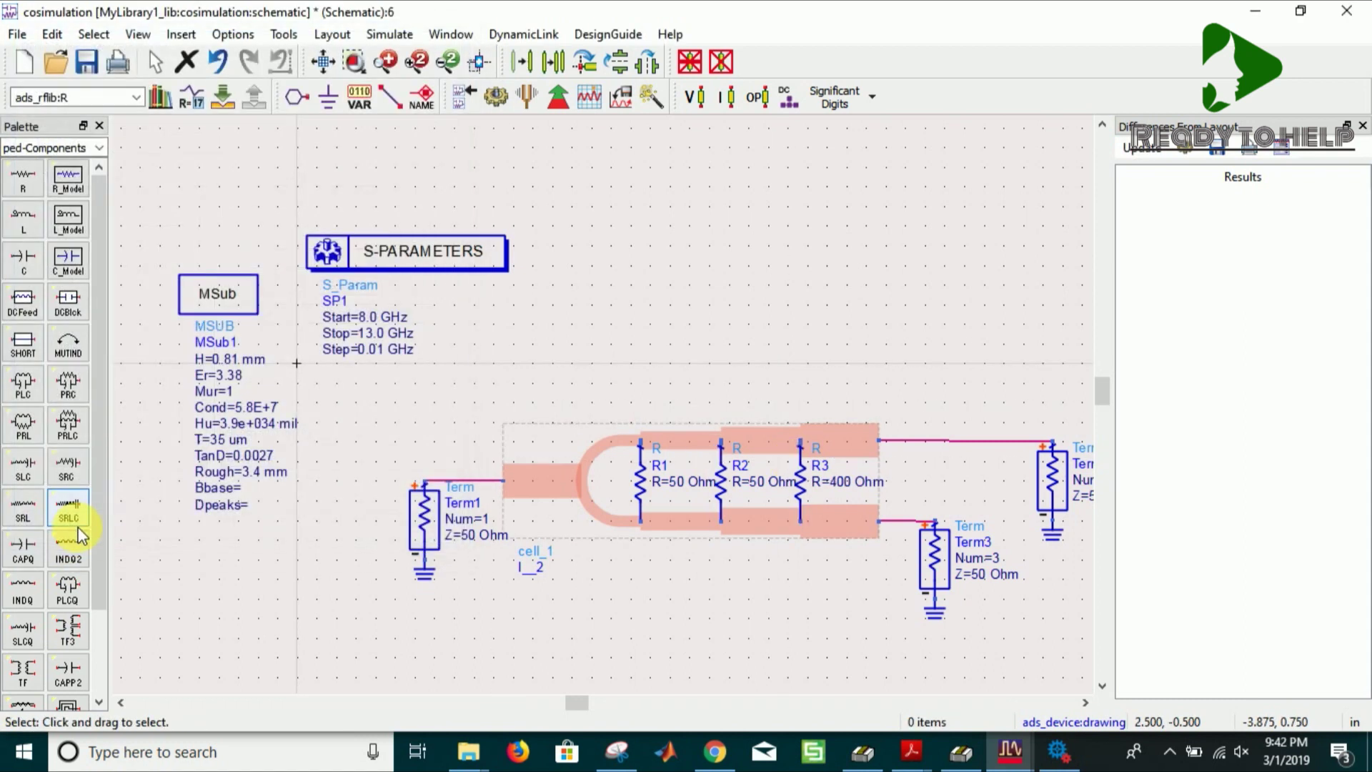
Set cell_1 to simulate with its emModel view, then run the S-parameter simulation
click(461, 94)
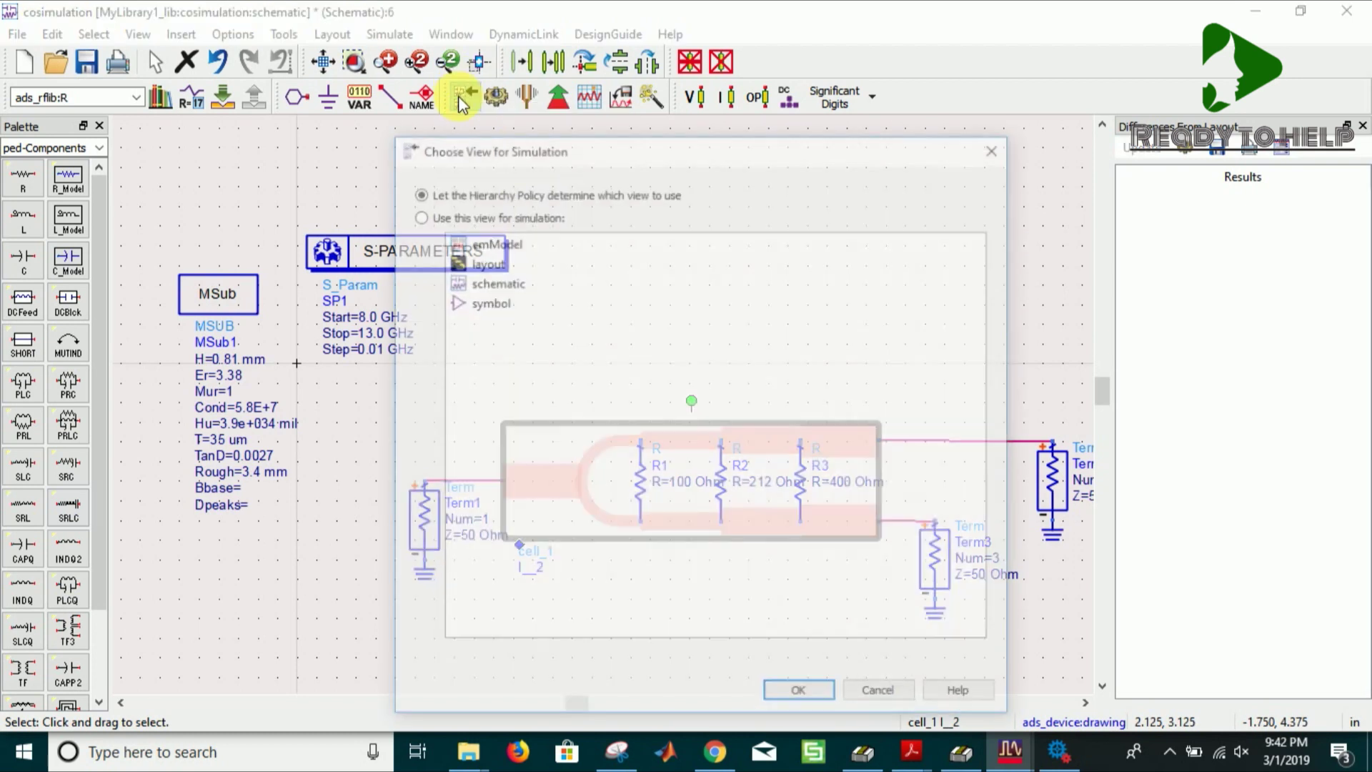
click(551, 243)
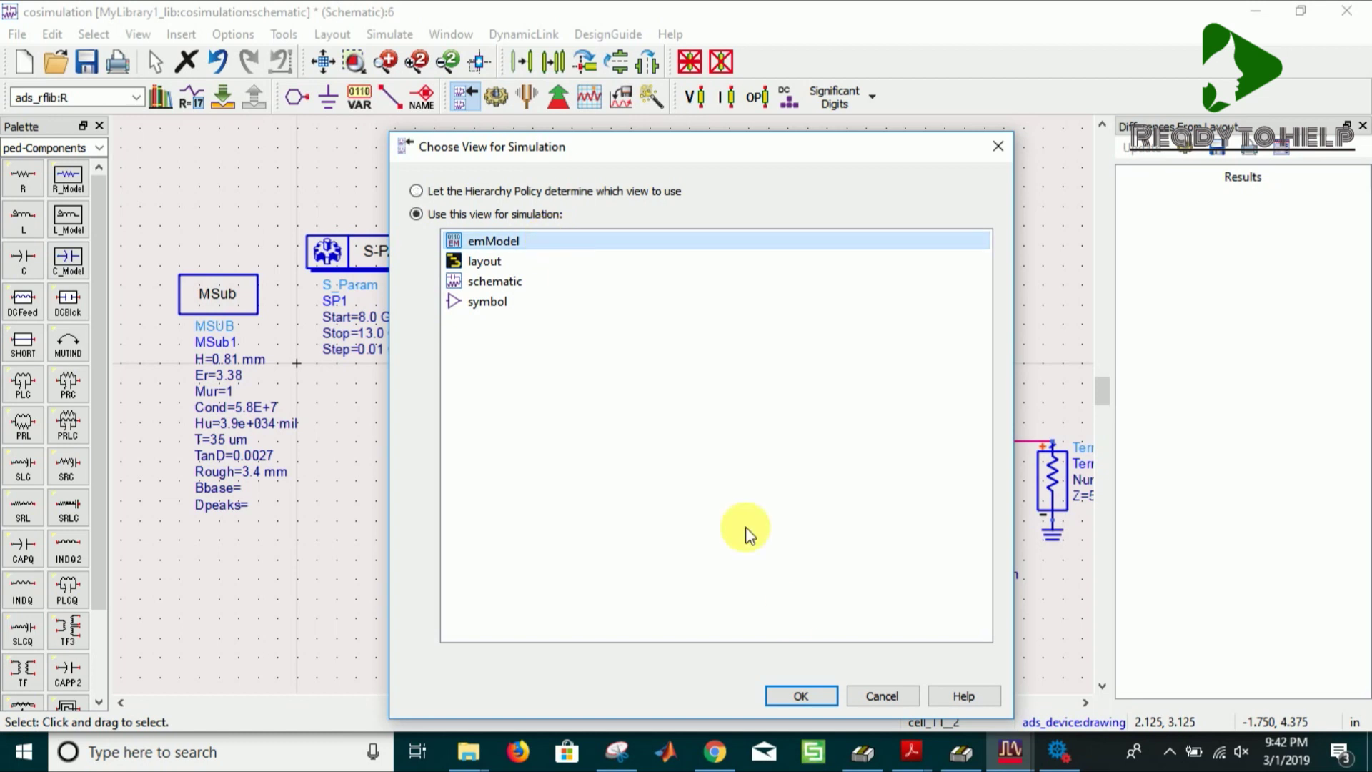
click(817, 695)
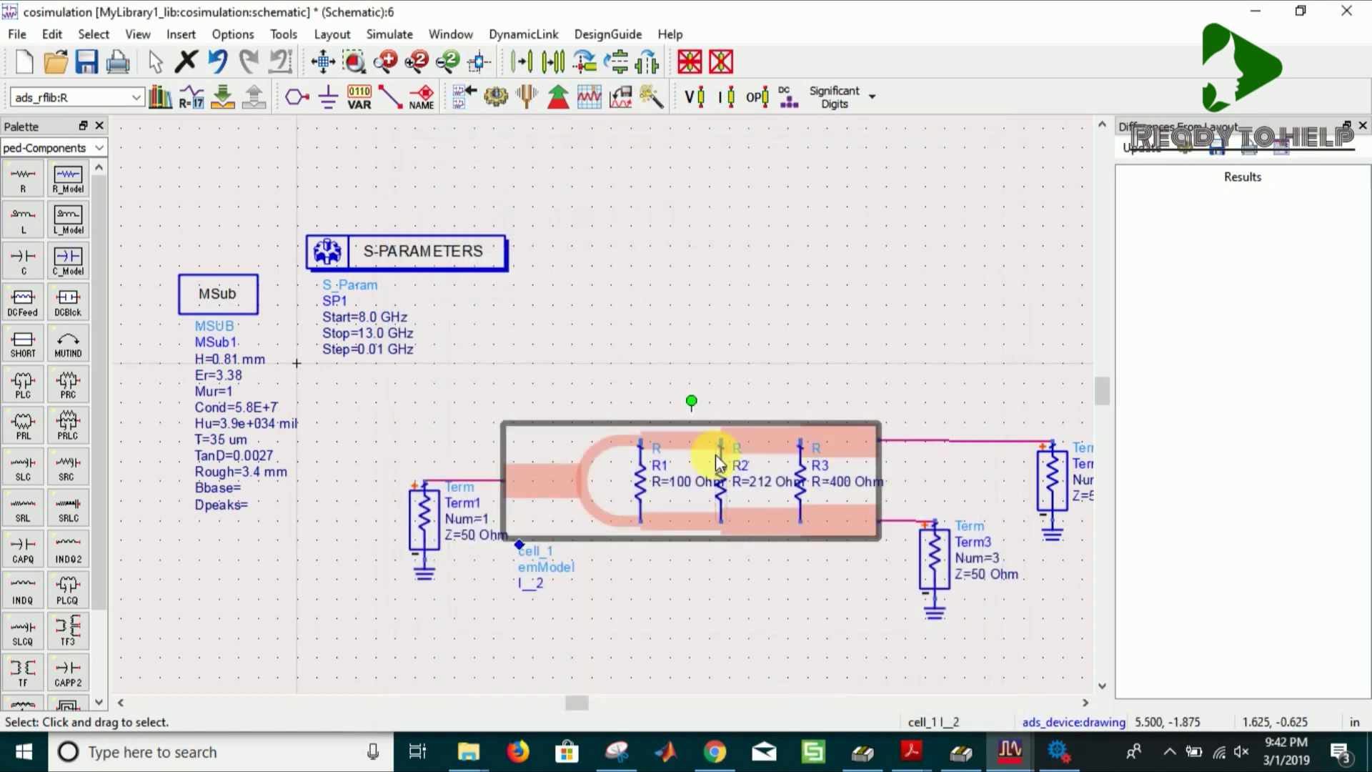
click(638, 260)
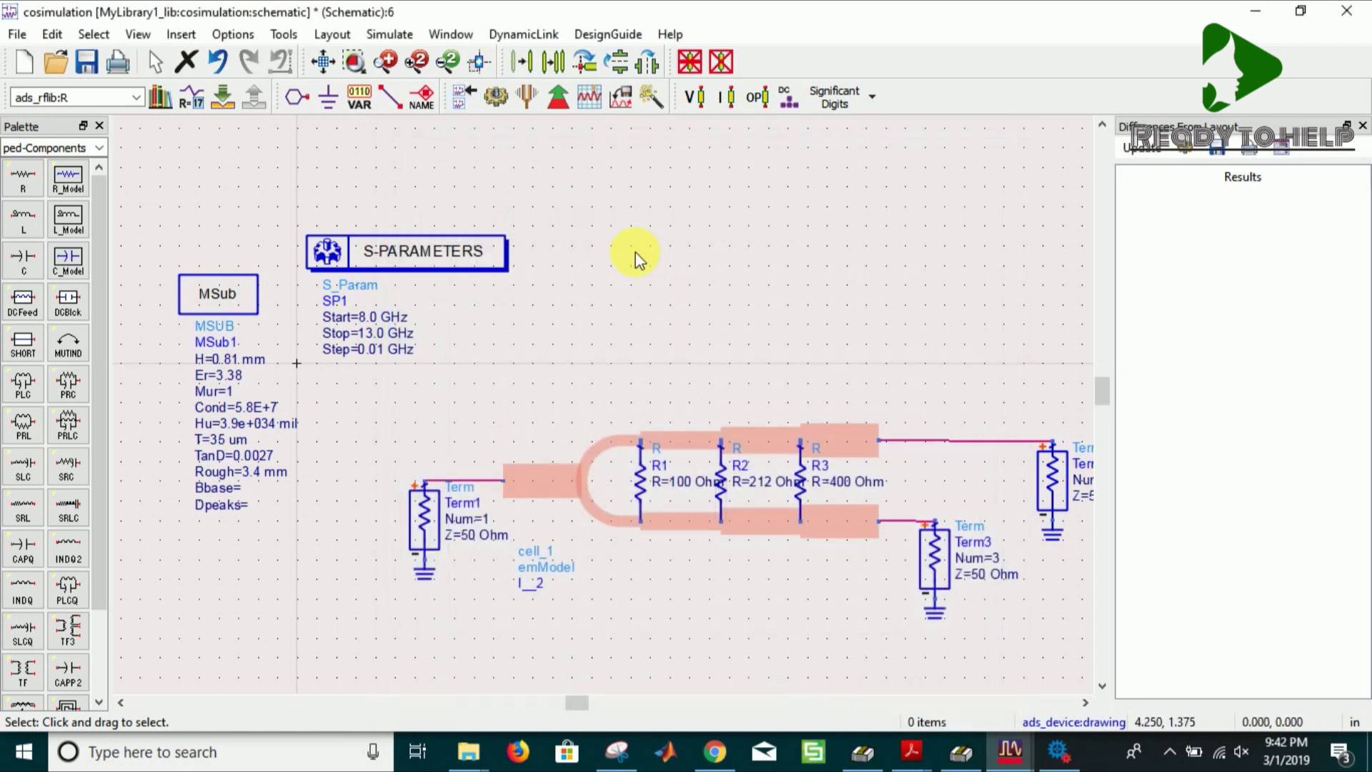
click(392, 34)
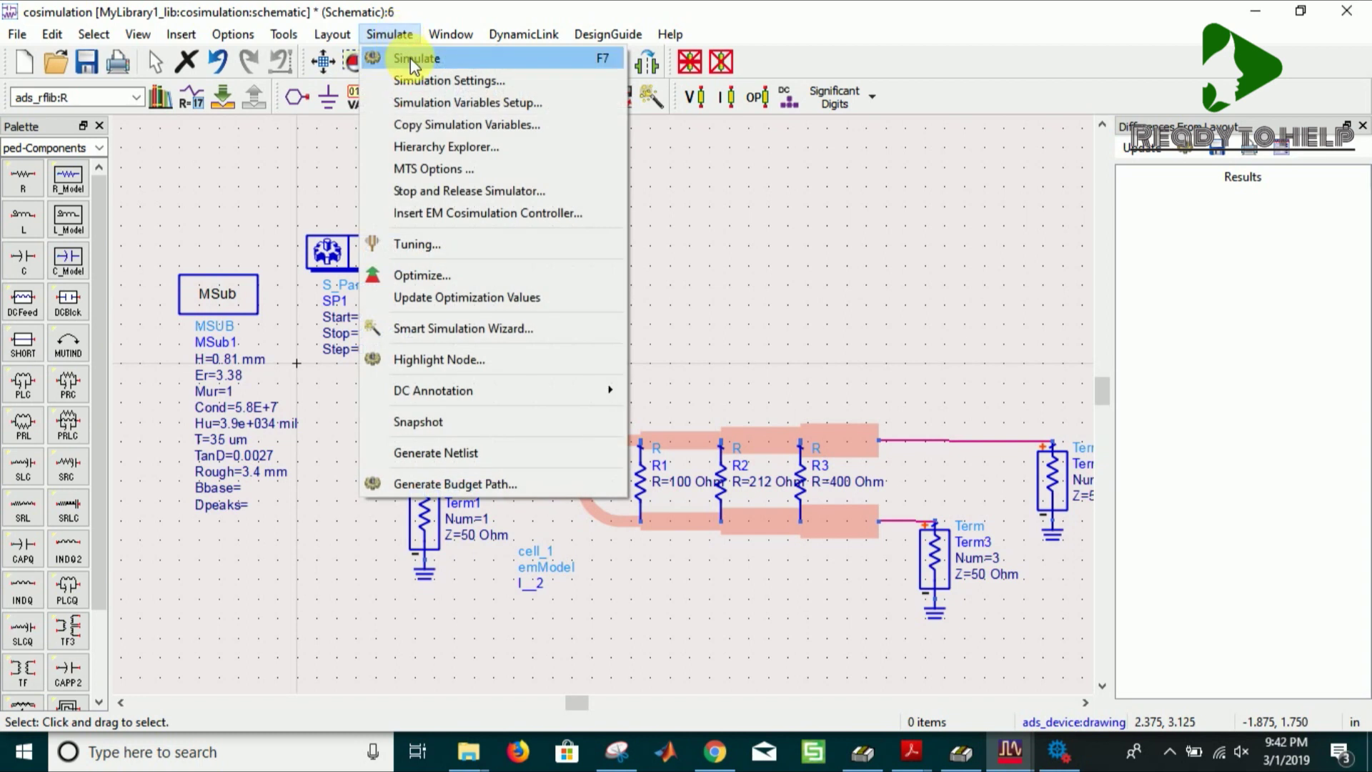
click(410, 58)
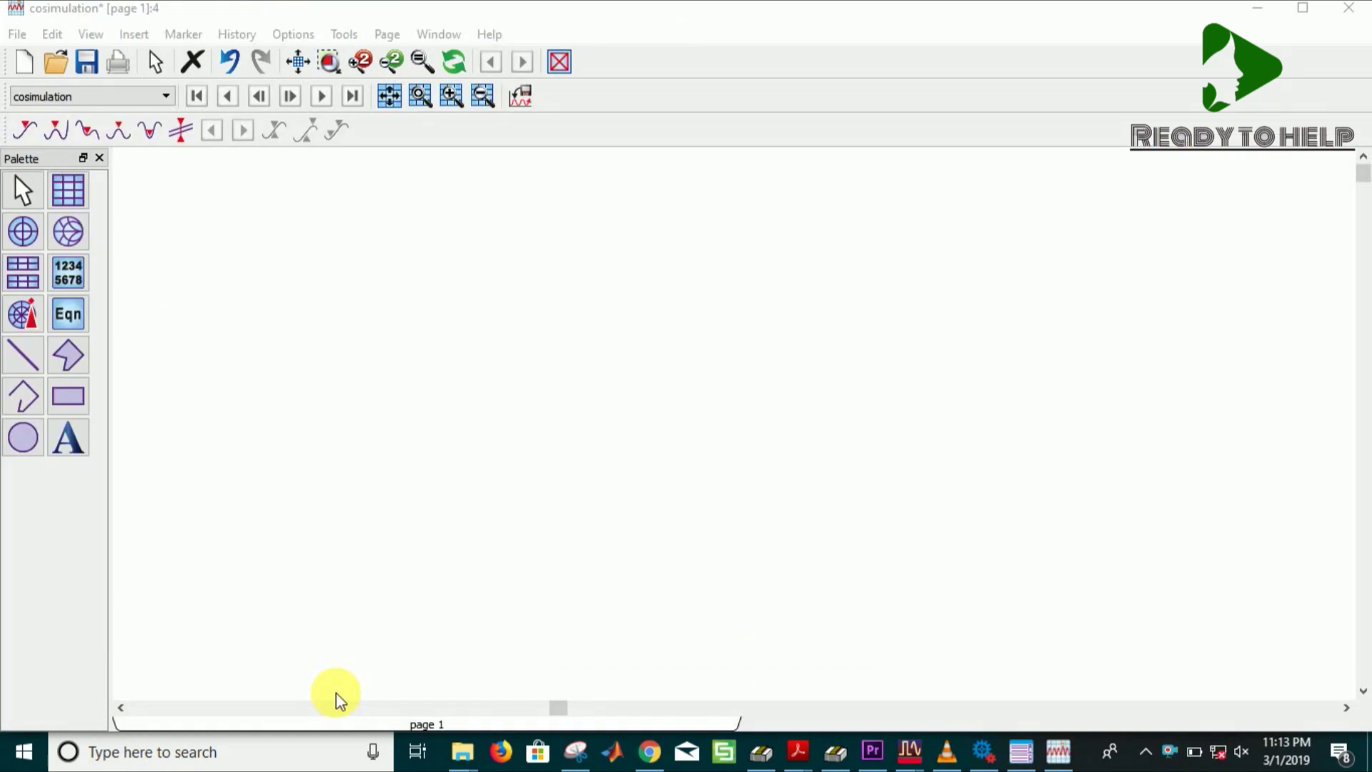
Add a rectangular plot of dB(S(1,1)), dB(S(2,2)) and dB(S(3,3)) versus frequency
click(65, 202)
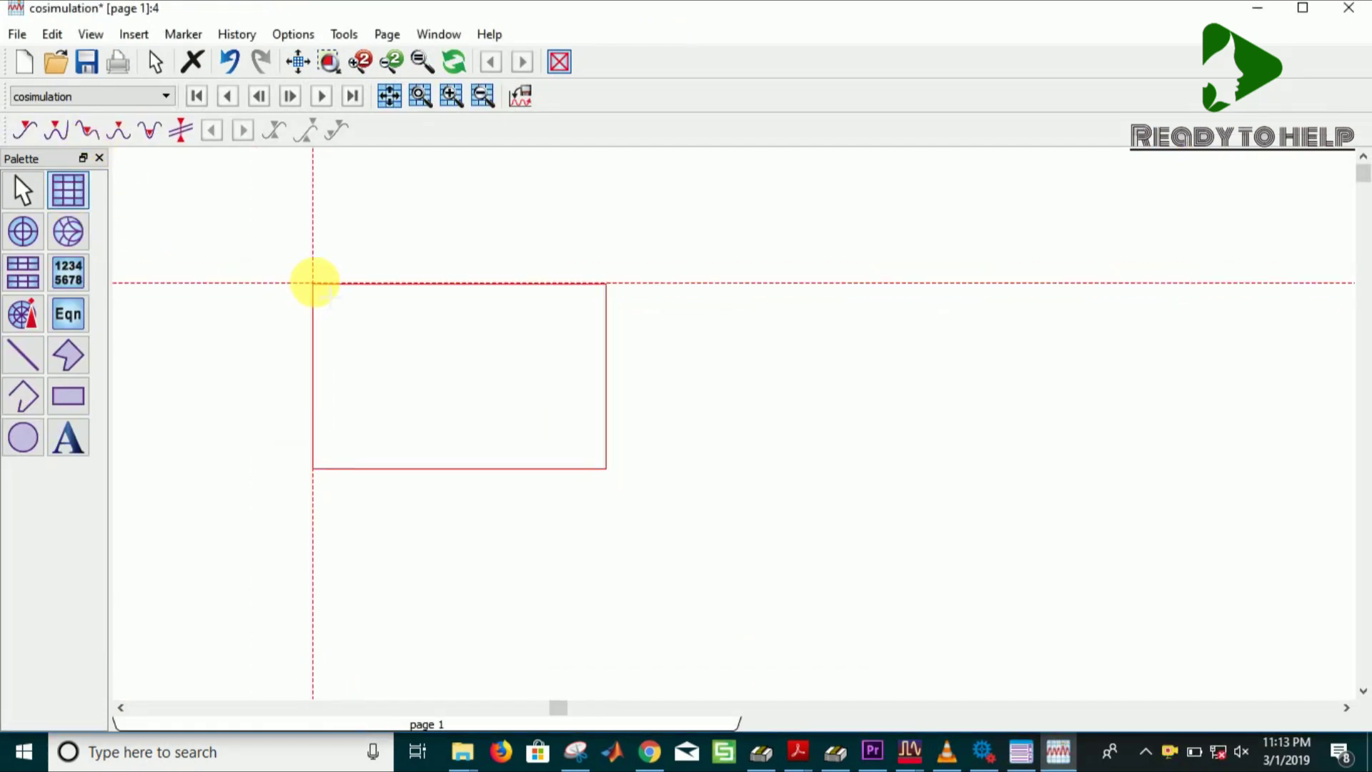
click(523, 353)
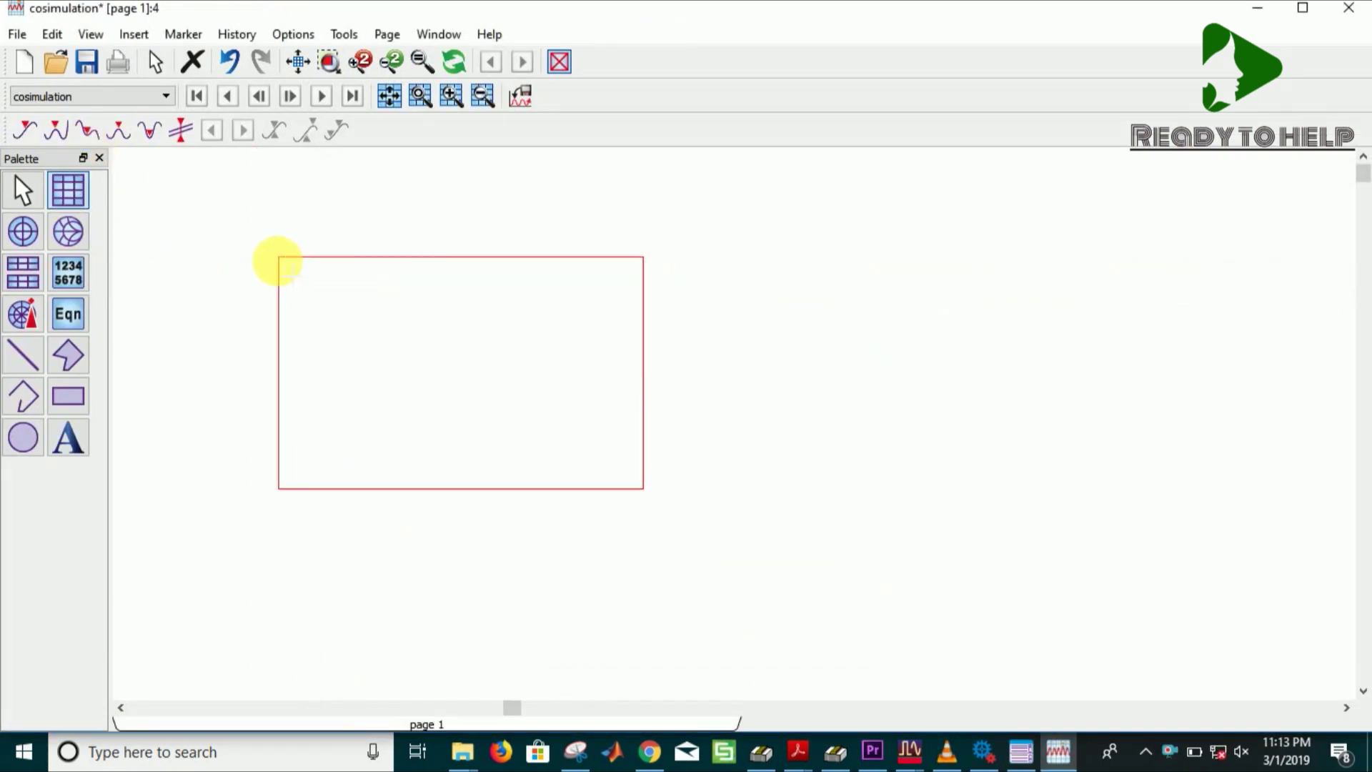
click(277, 262)
click(481, 412)
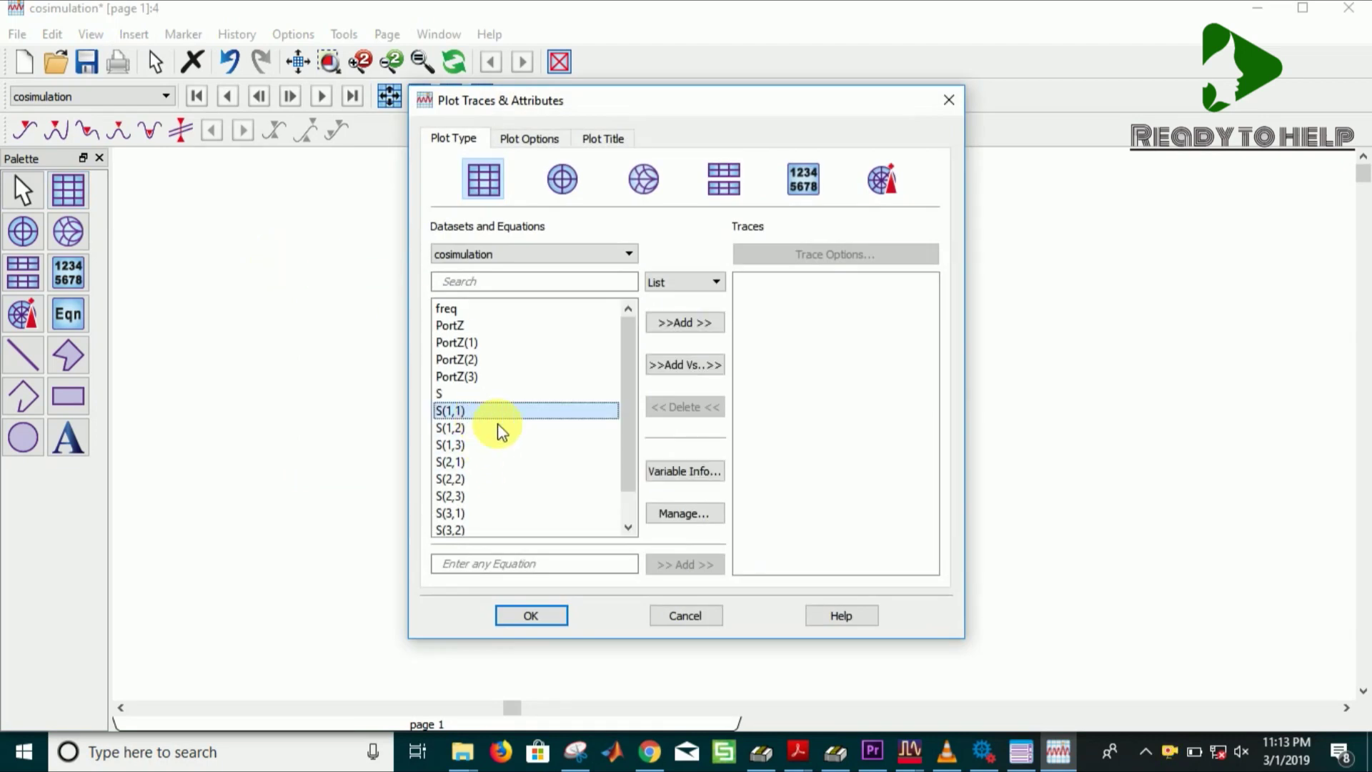
click(628, 528)
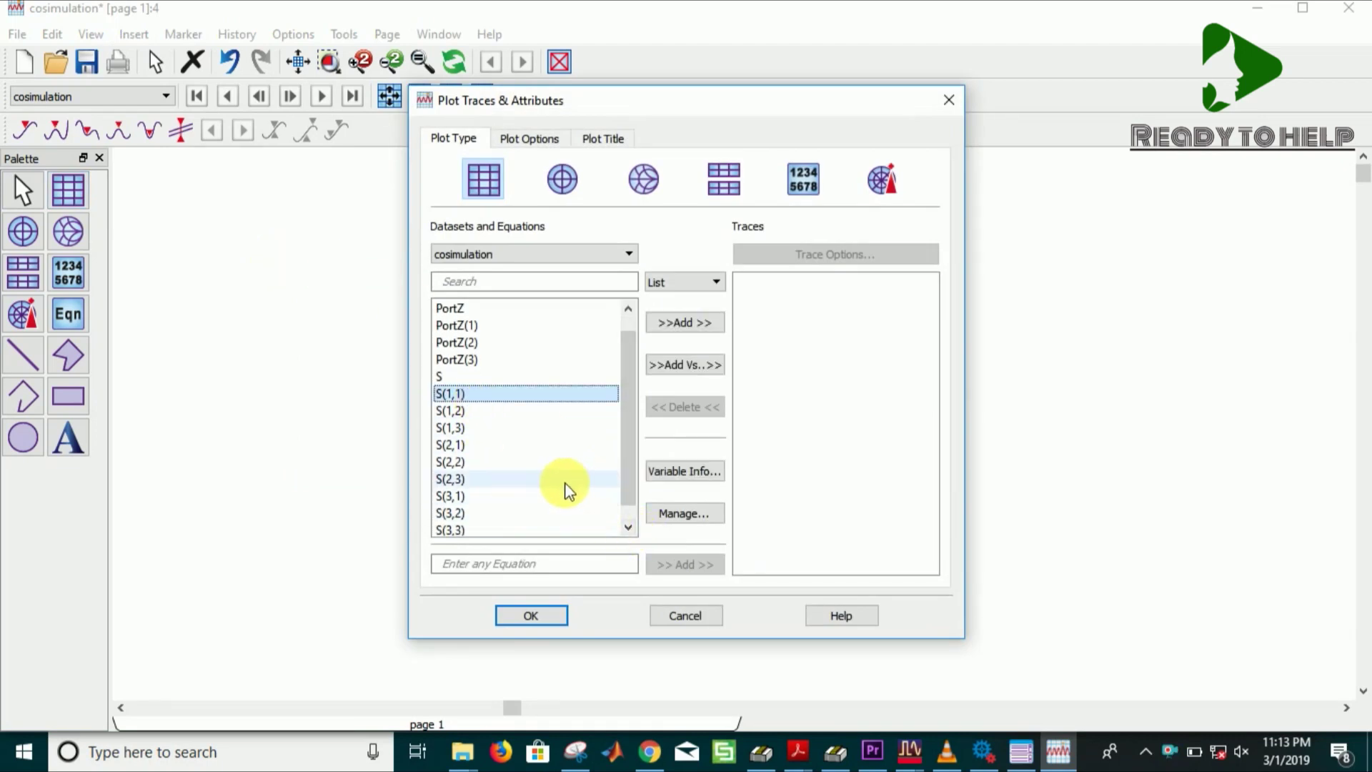
click(538, 446)
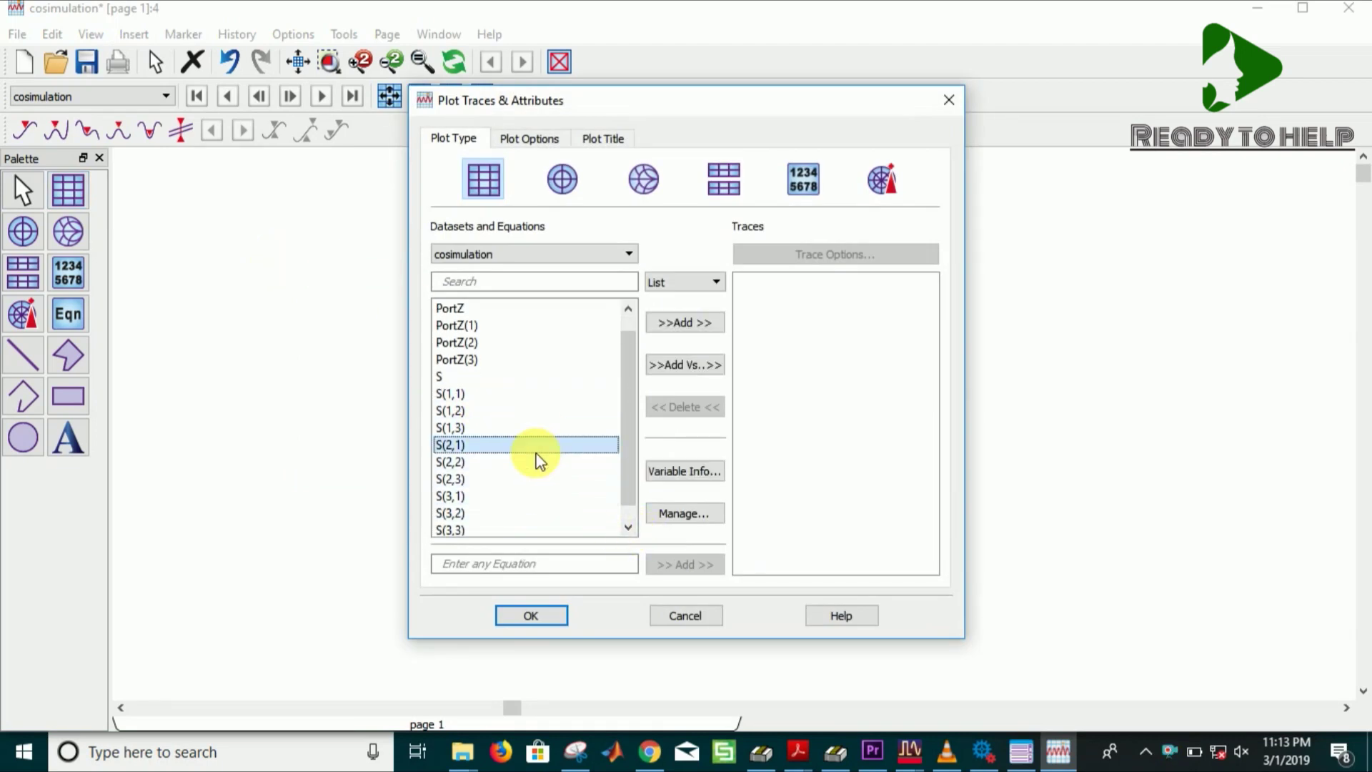
click(515, 398)
ctrl+click(508, 462)
ctrl+click(507, 531)
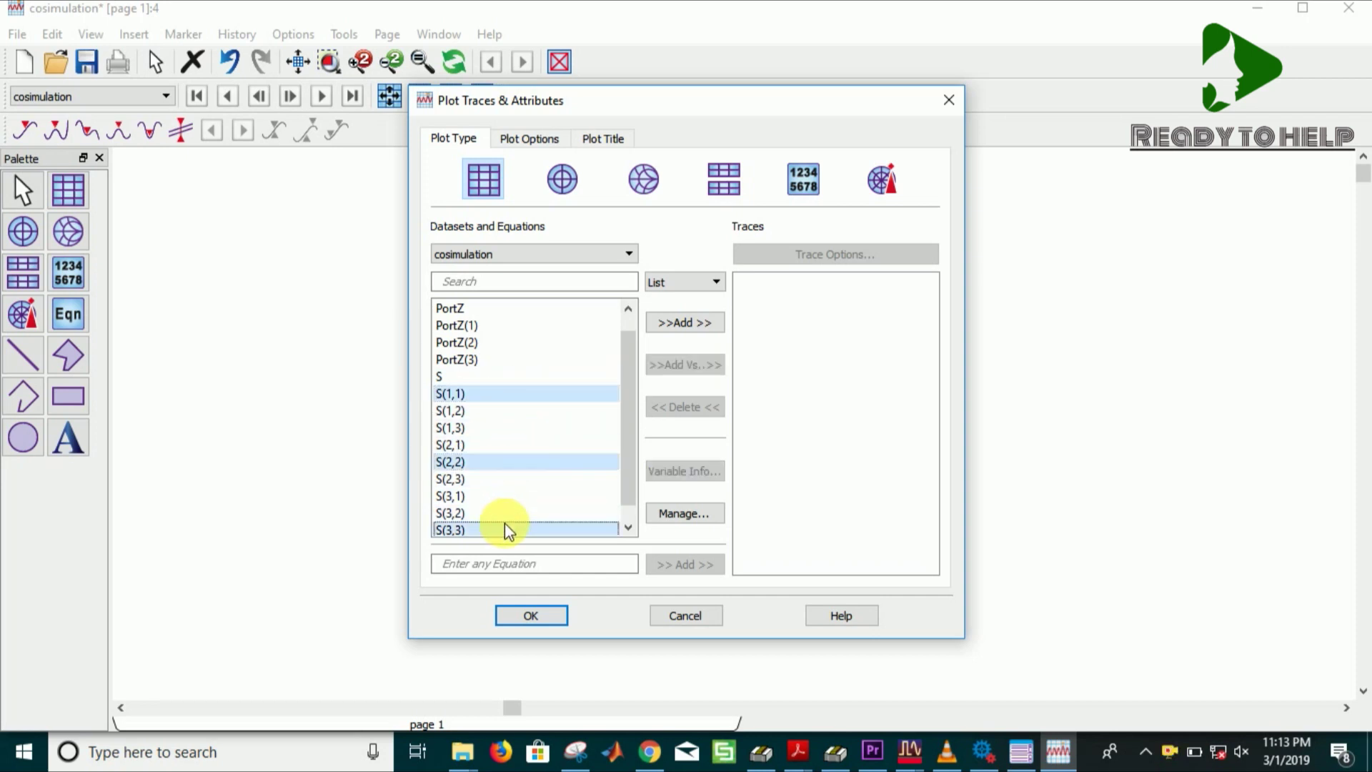
click(681, 322)
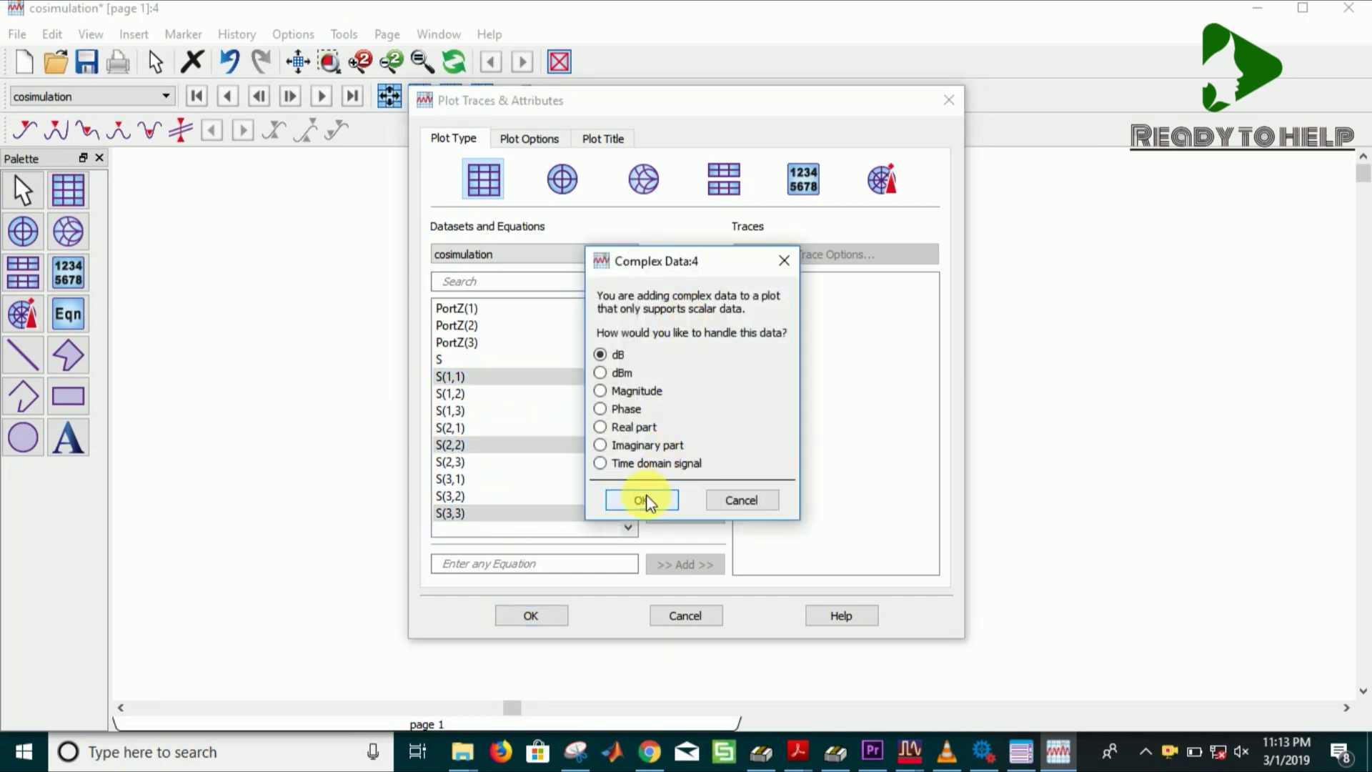
click(642, 500)
click(527, 613)
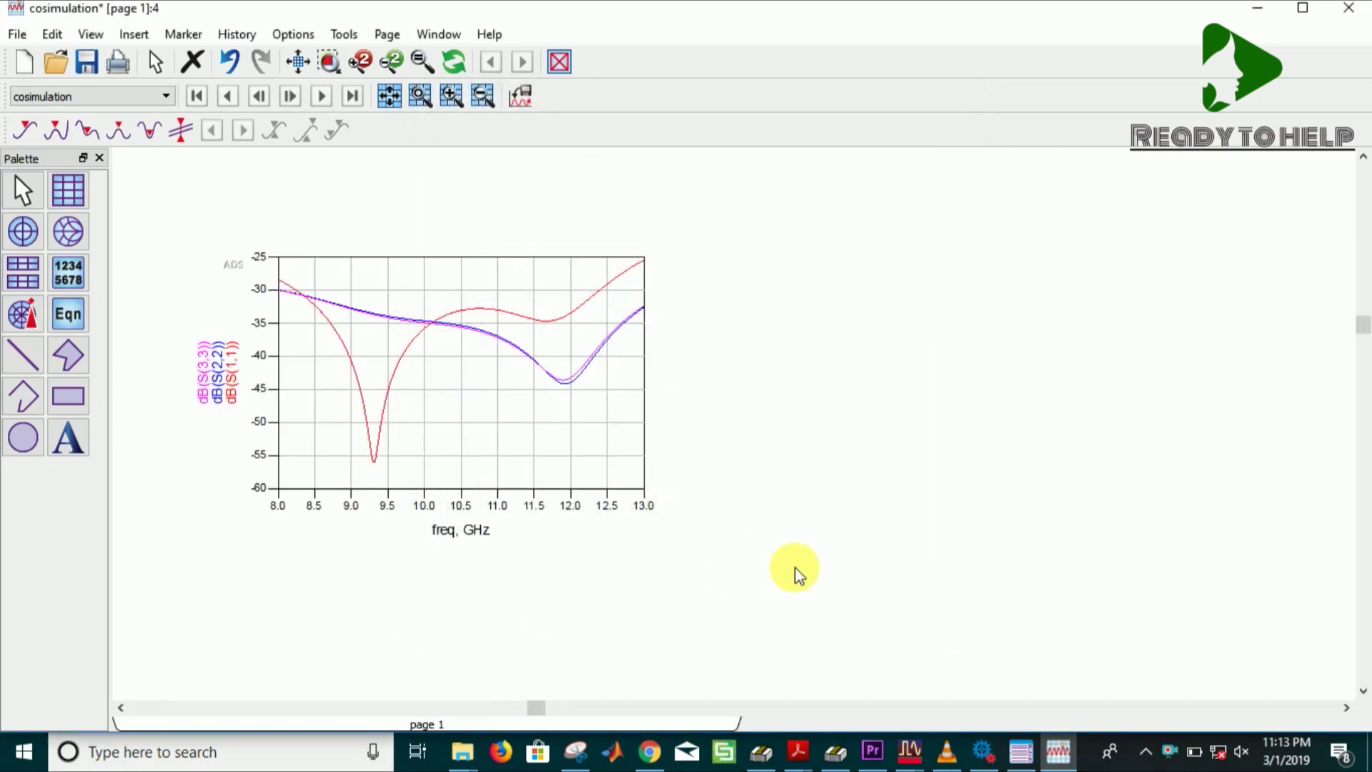
click(70, 192)
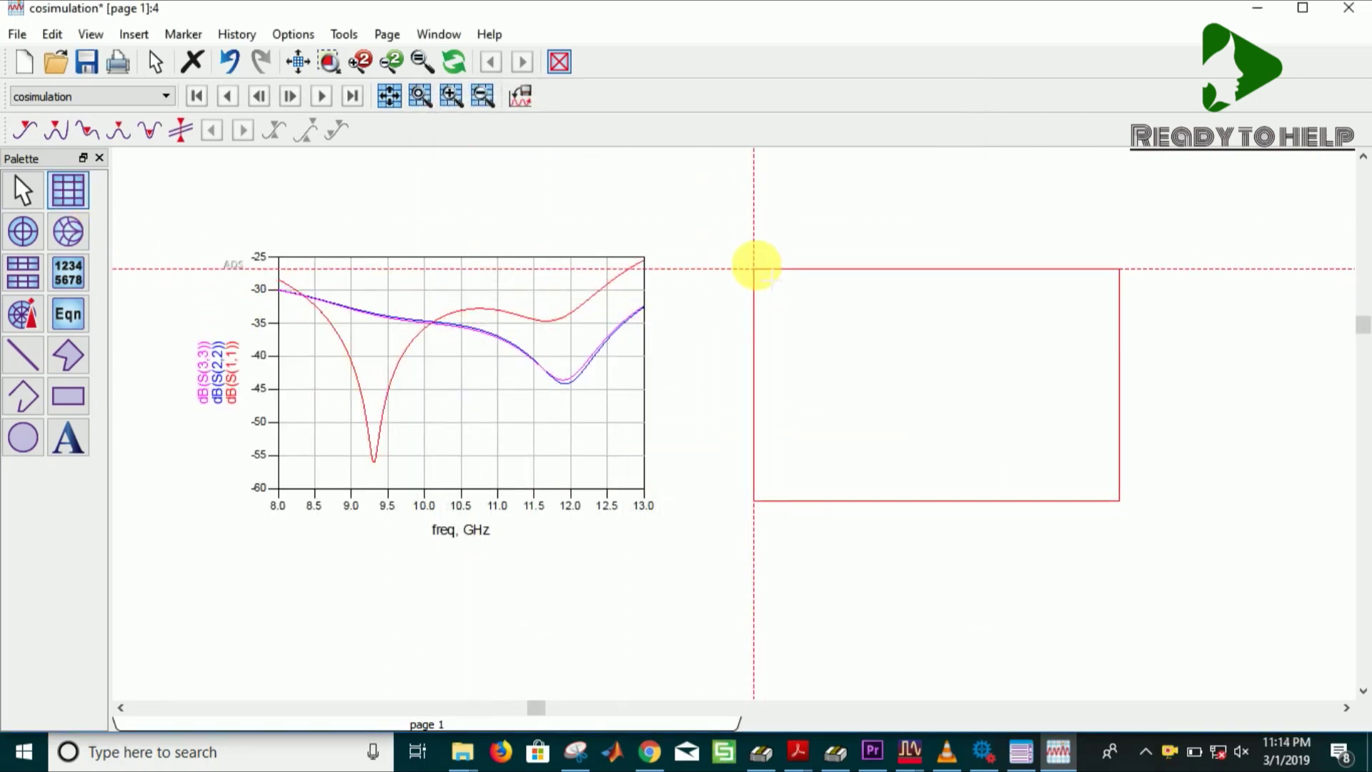
Place a second rectangular plot showing dB(S(1,2)) and dB(S(1,3))
click(754, 268)
click(516, 447)
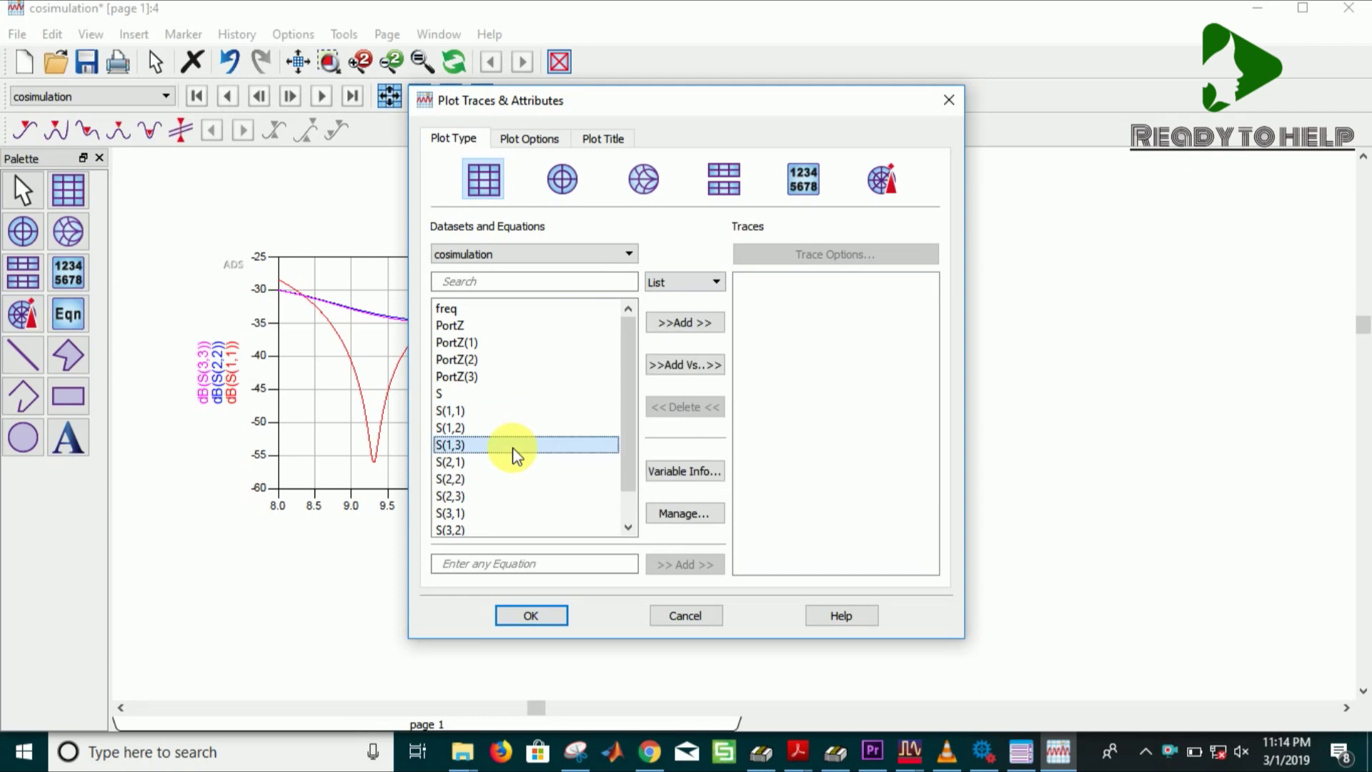
shift+click(508, 428)
click(685, 322)
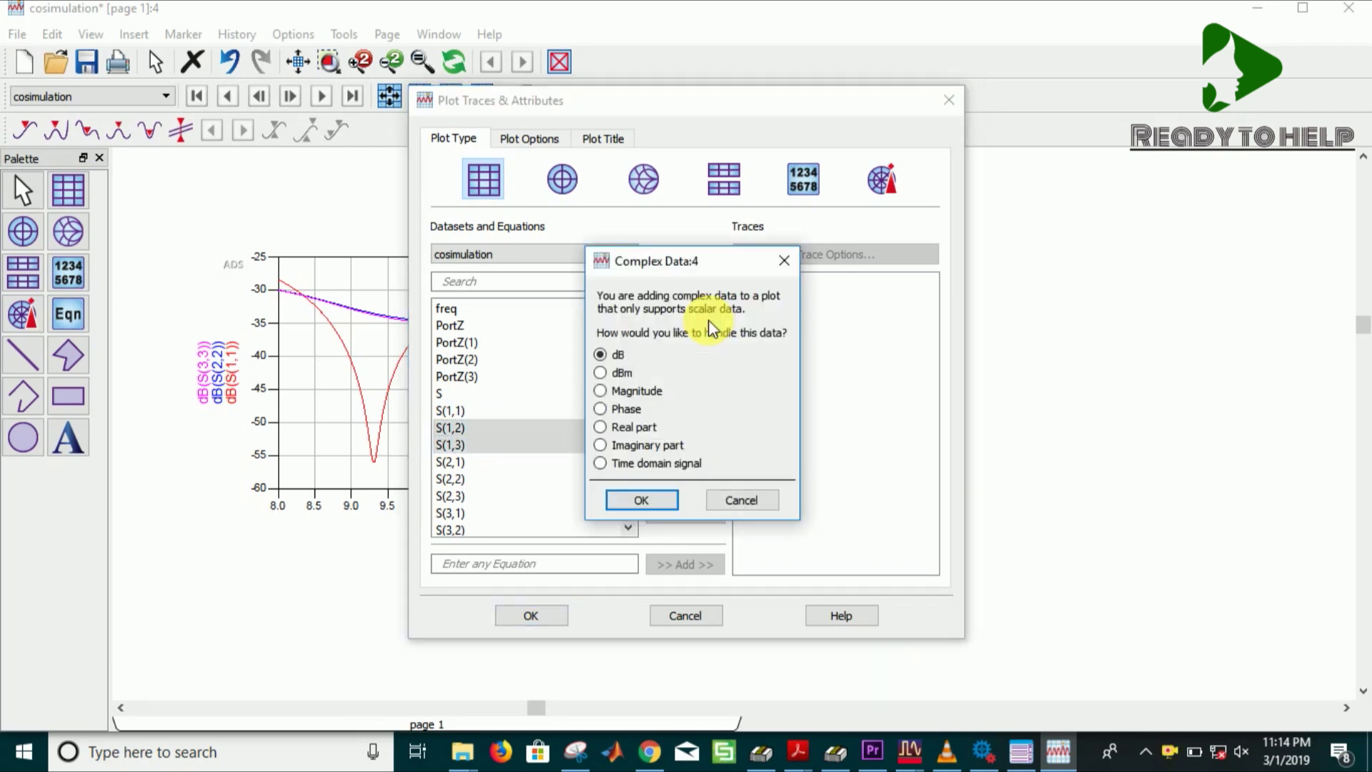
click(641, 501)
click(531, 615)
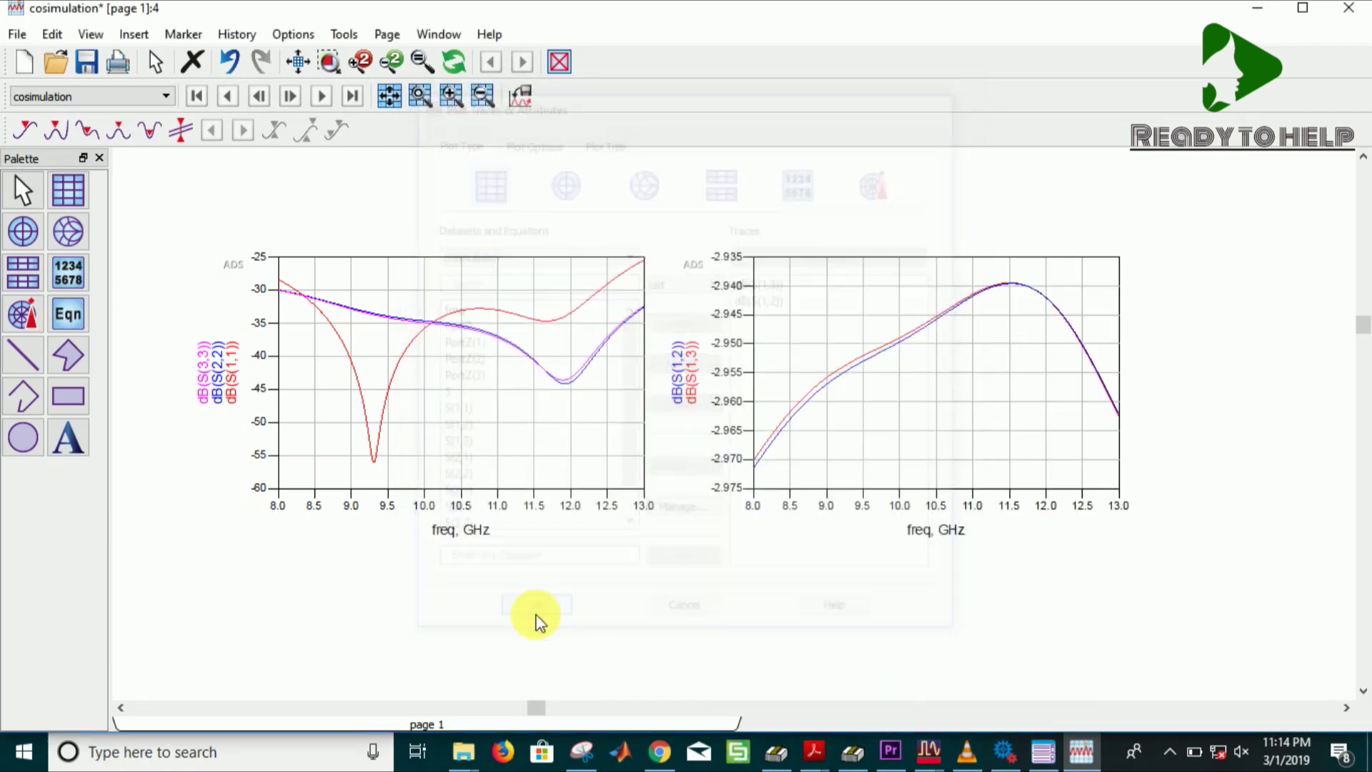
drag(1363, 325, 1363, 331)
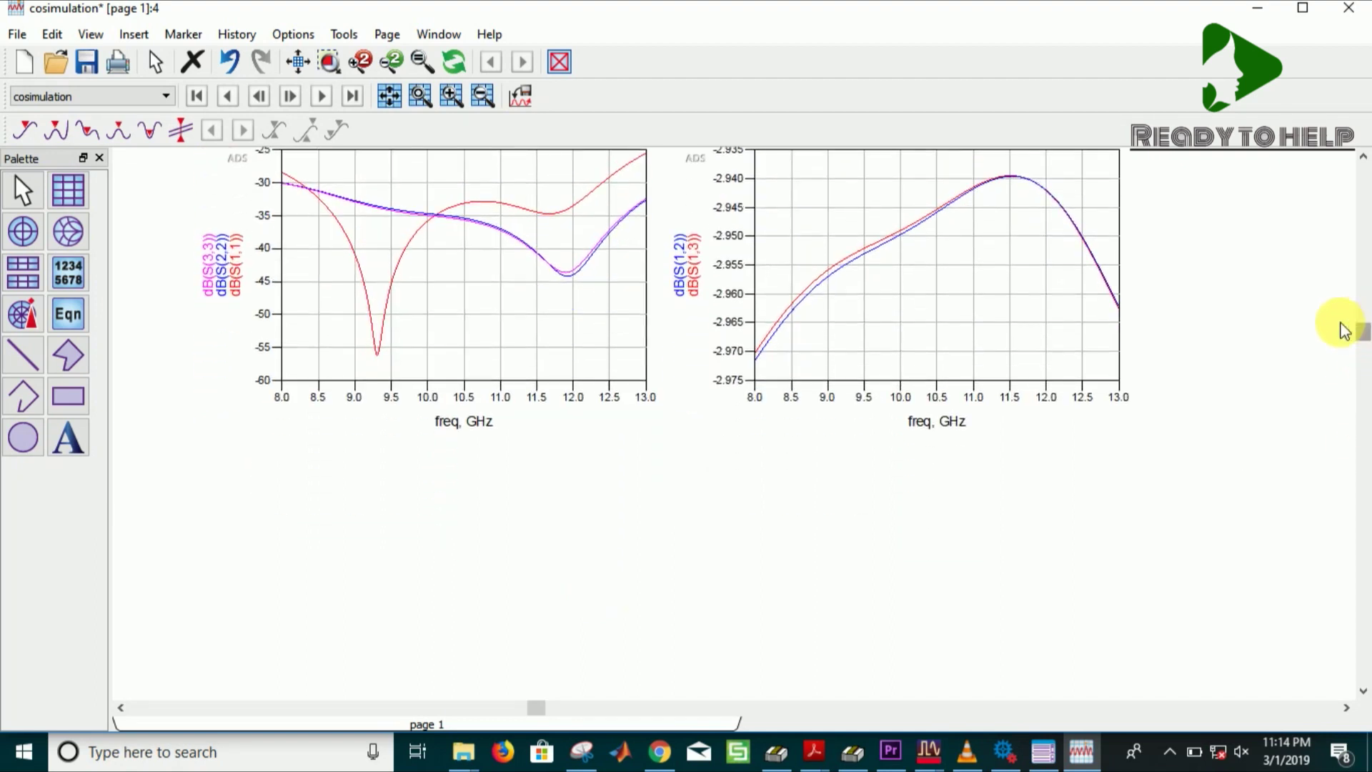
Add a third rectangular plot below the others showing dB(S(2,3))
click(67, 196)
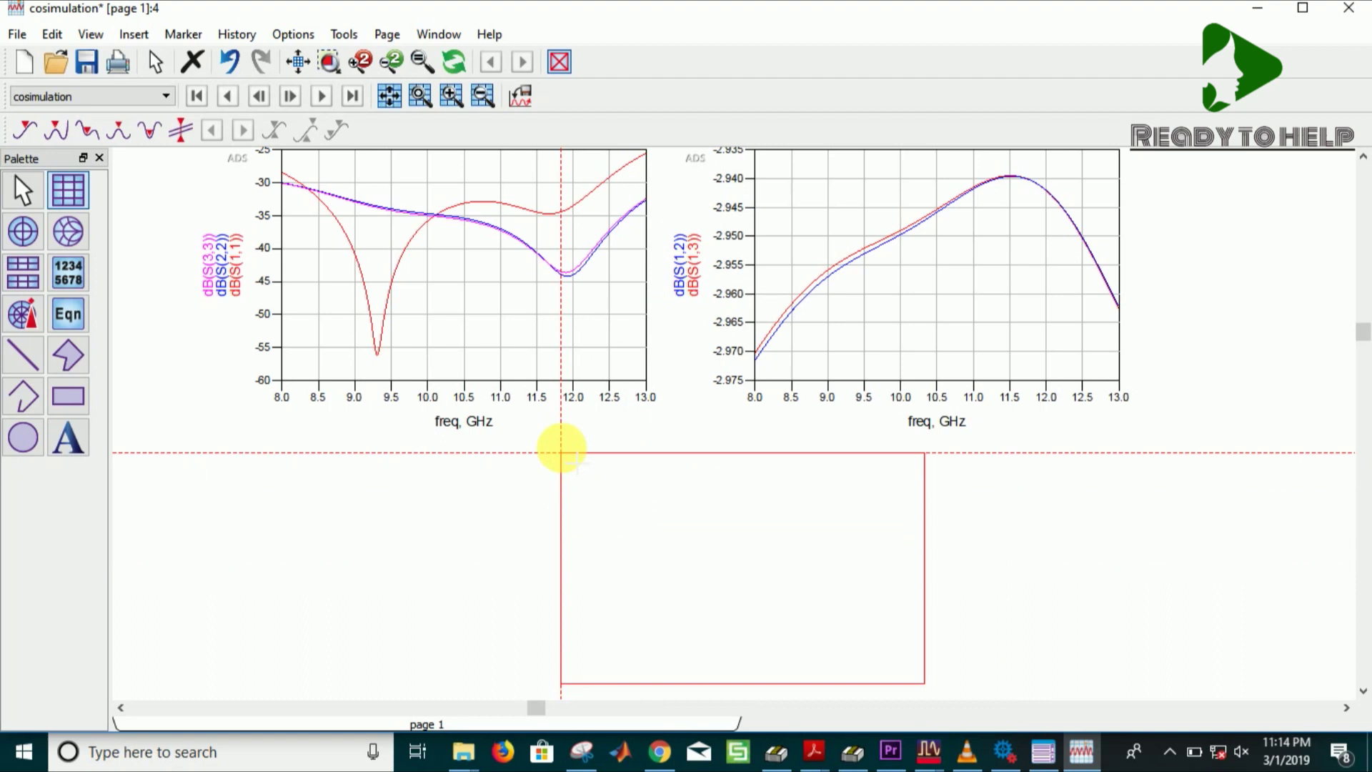
click(513, 441)
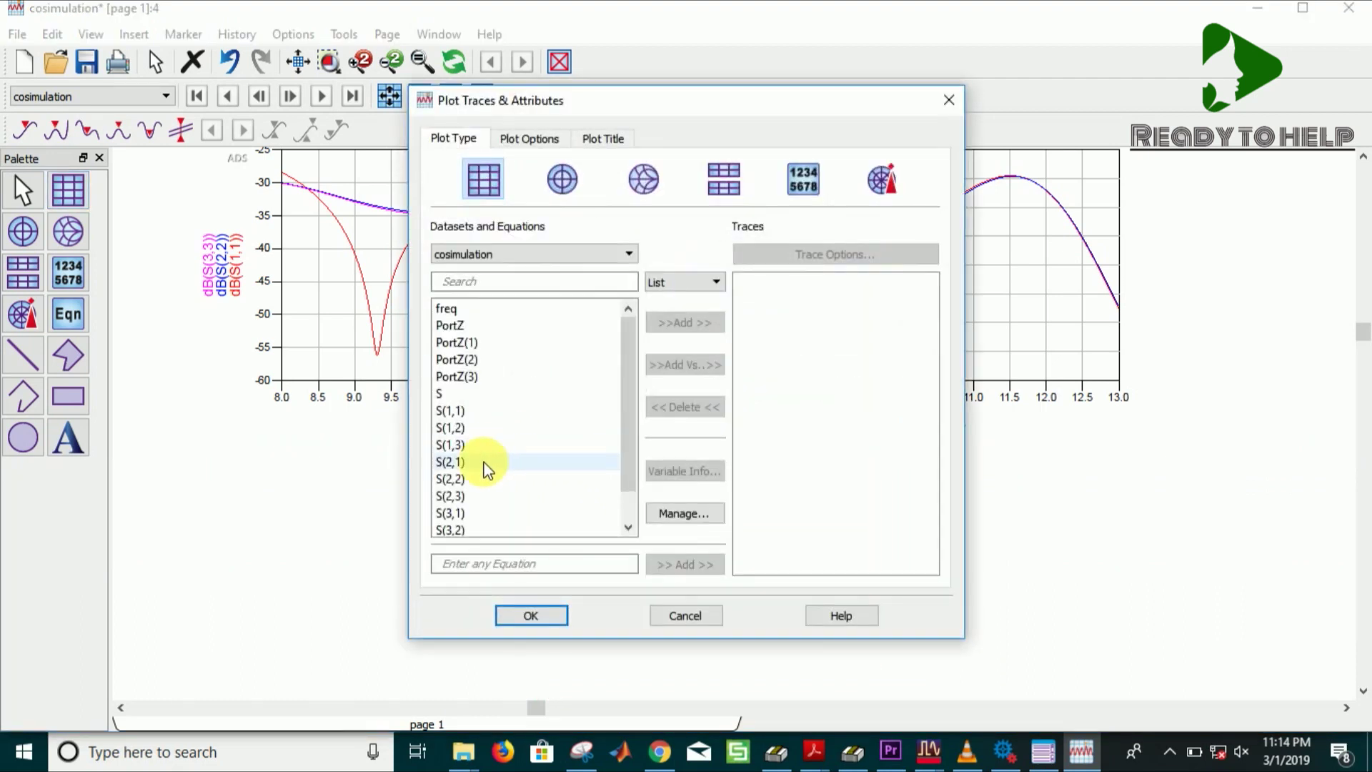
click(475, 496)
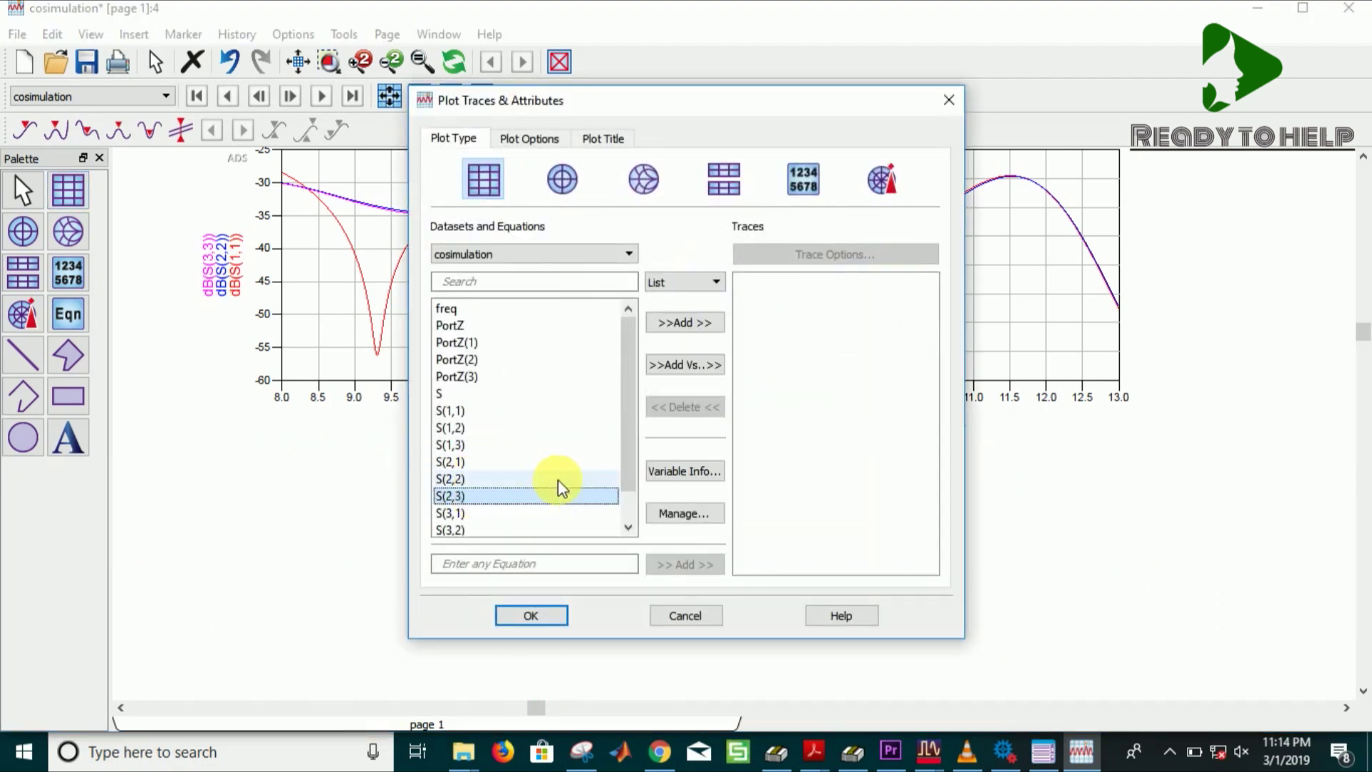
click(688, 322)
click(644, 502)
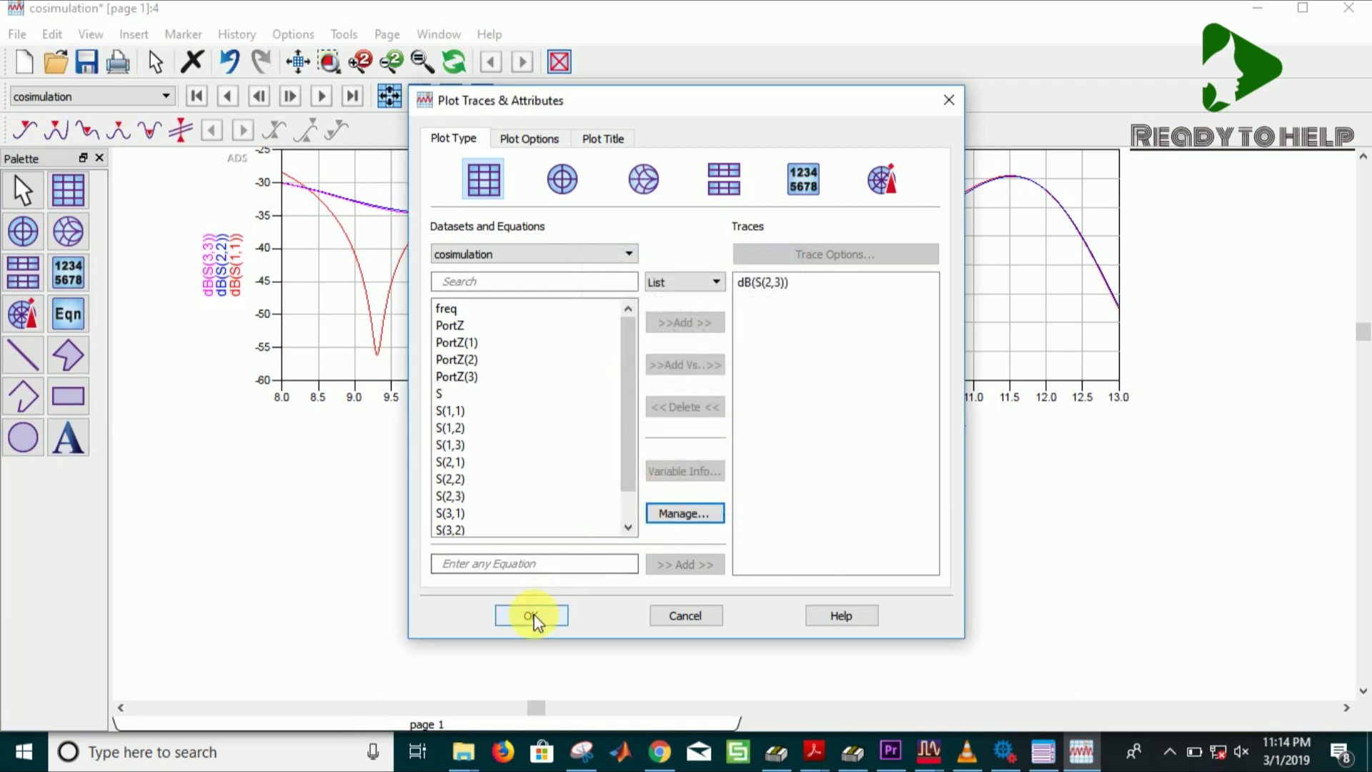
click(531, 615)
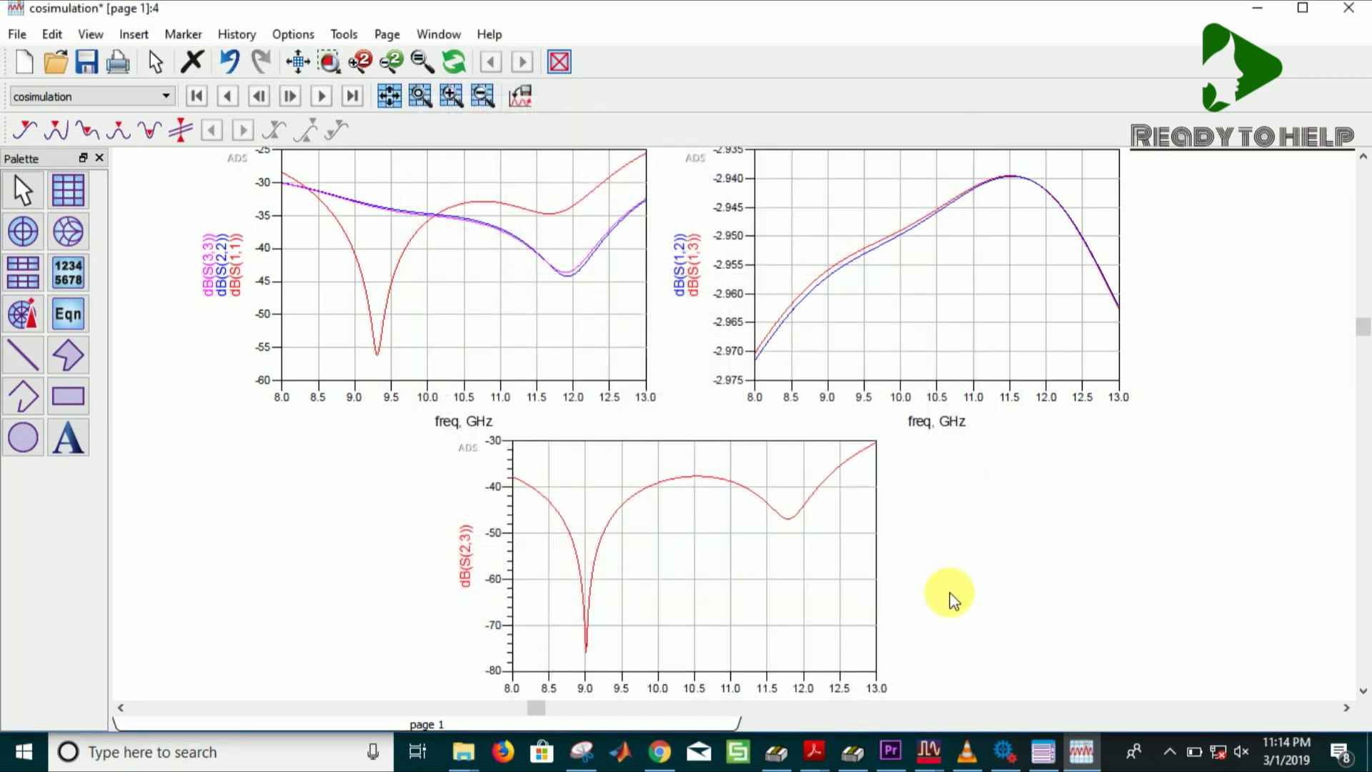